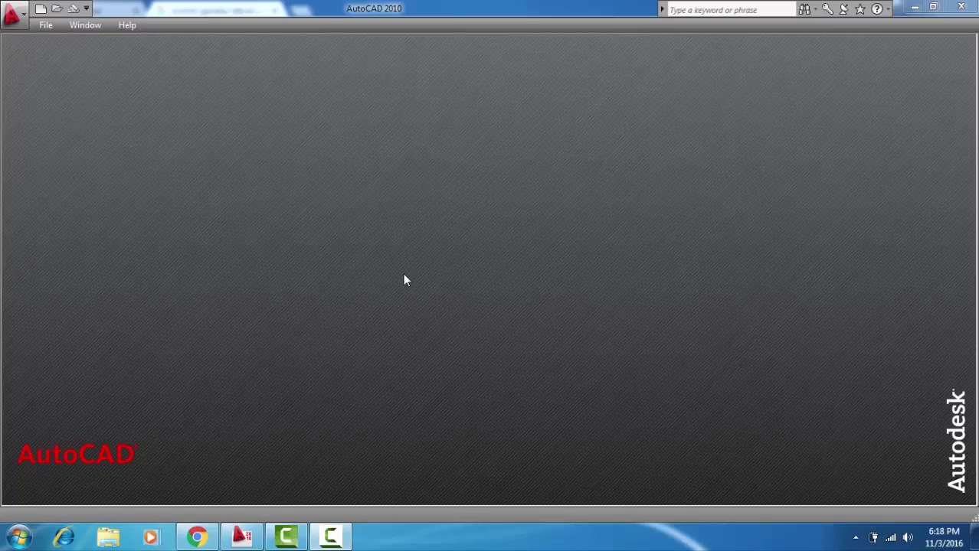
- Start a new drawing from the acadiso template and keep Decimal, Millimeters units
click(39, 9)
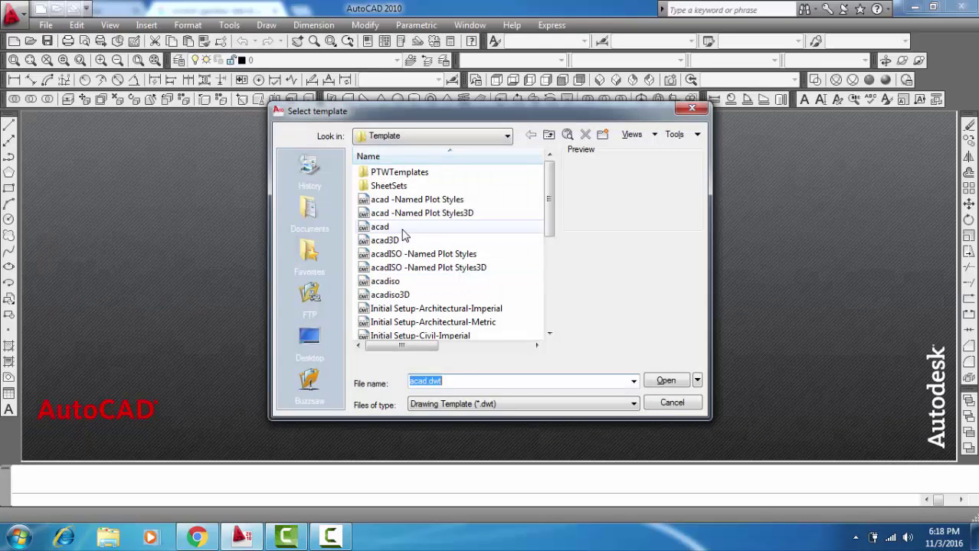
click(403, 231)
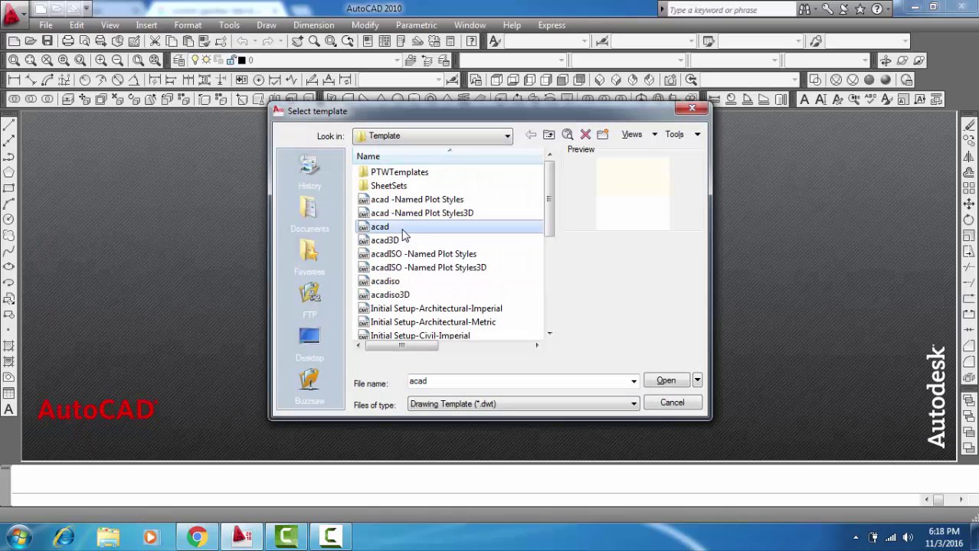
click(403, 282)
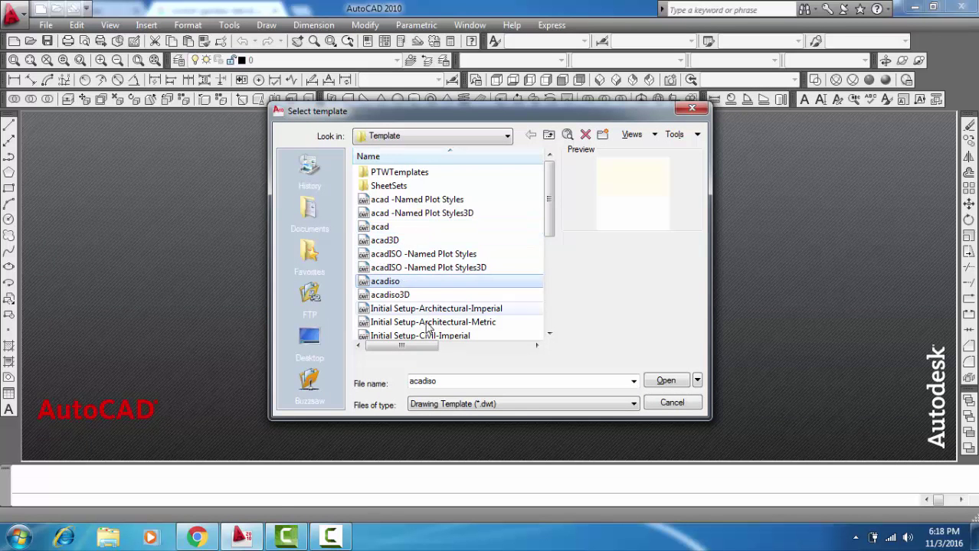
click(665, 380)
text(units)
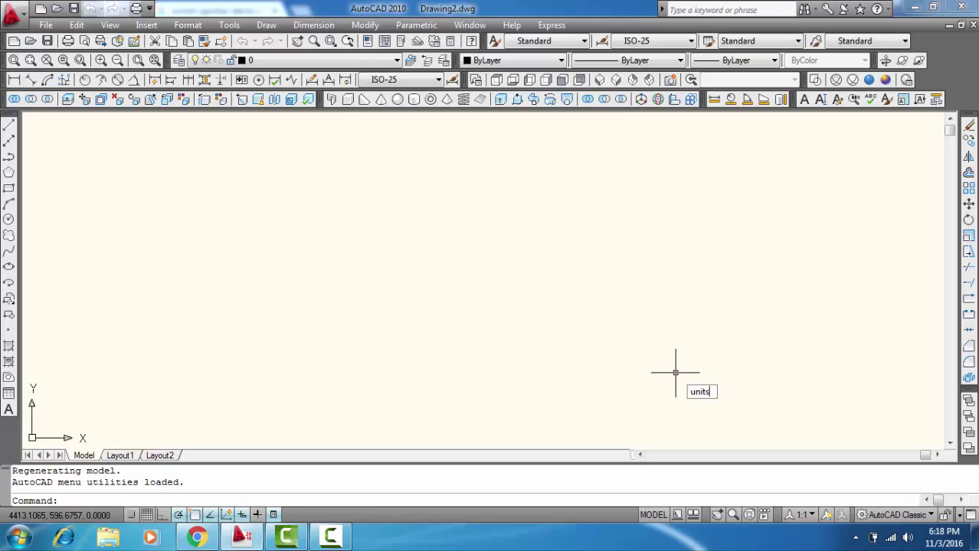
key(Return)
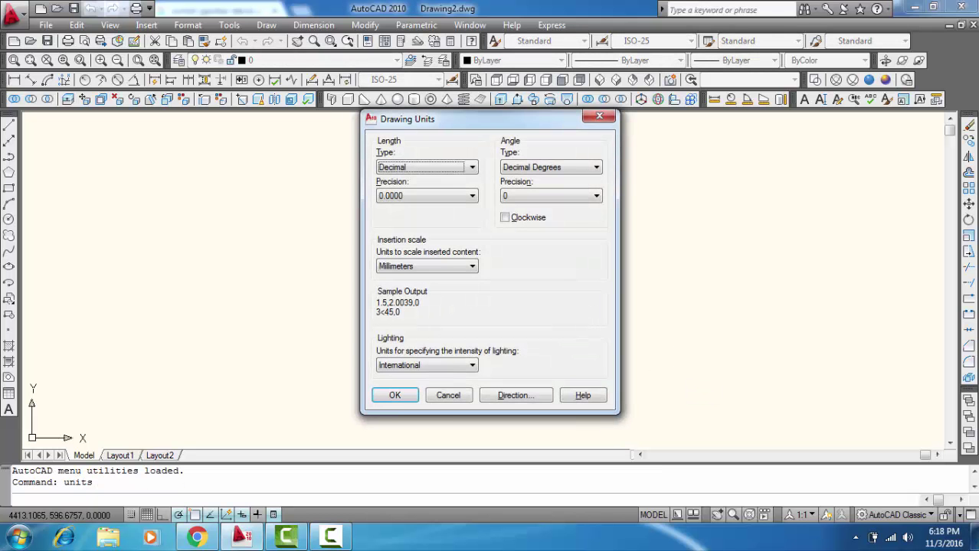
click(389, 395)
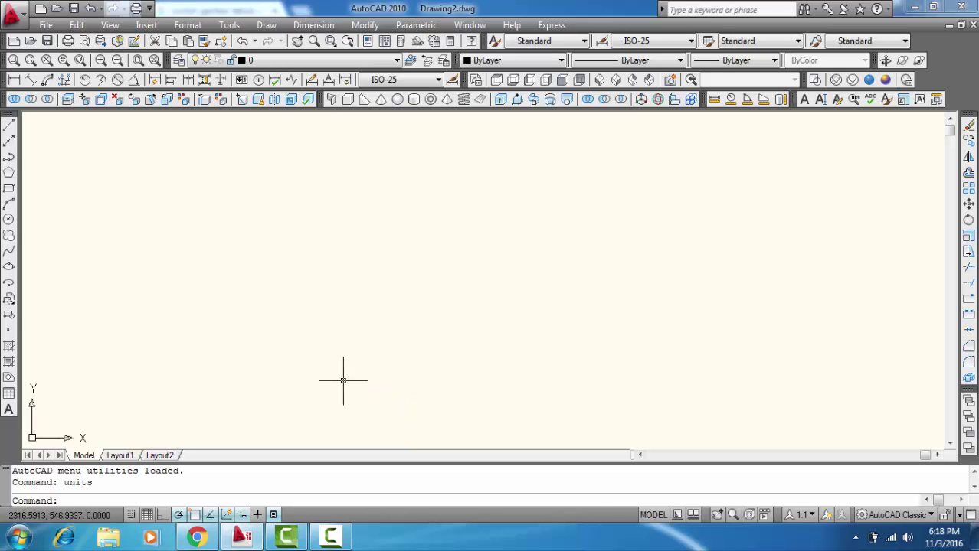
text(l)
- Draw the first outline edge, 150 units long at 30°, from a picked start point
key(Return)
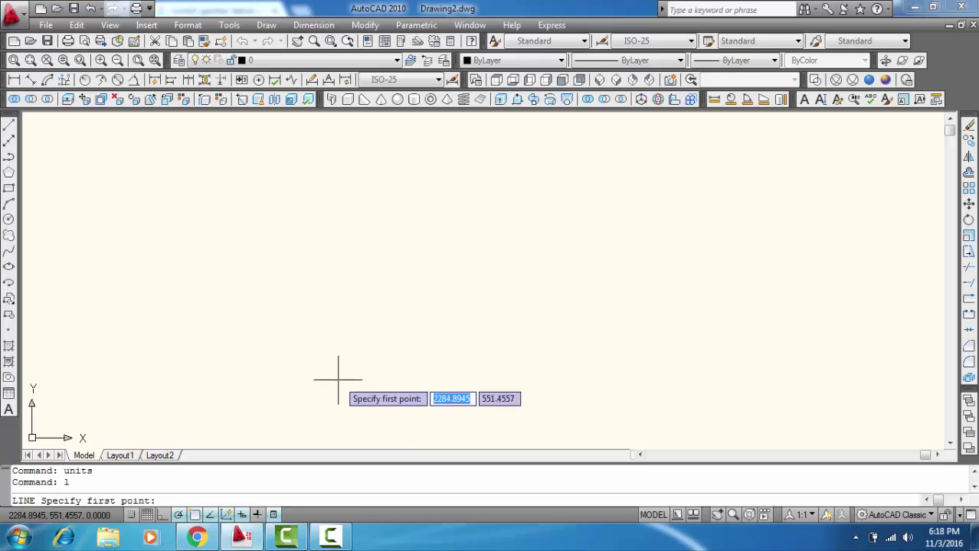
click(459, 391)
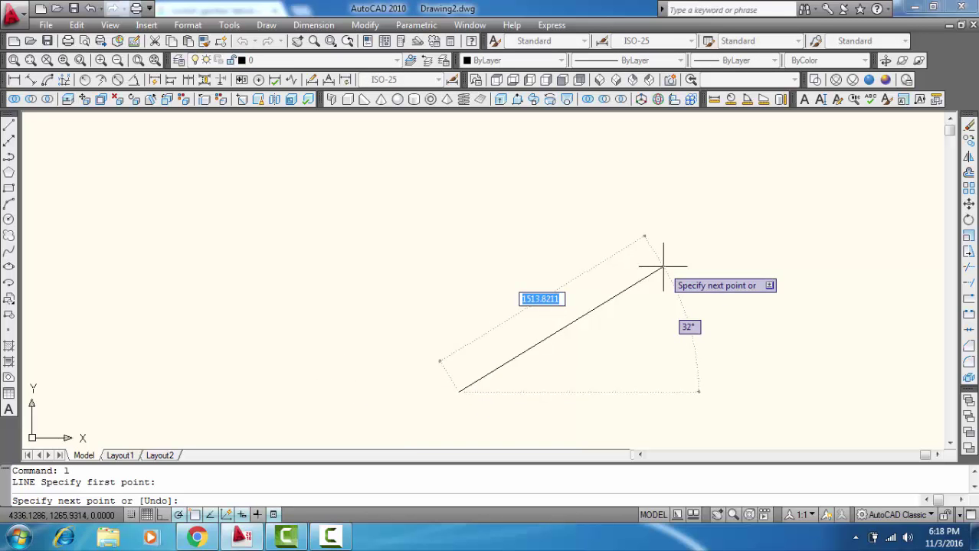
key(F8)
text(<30)
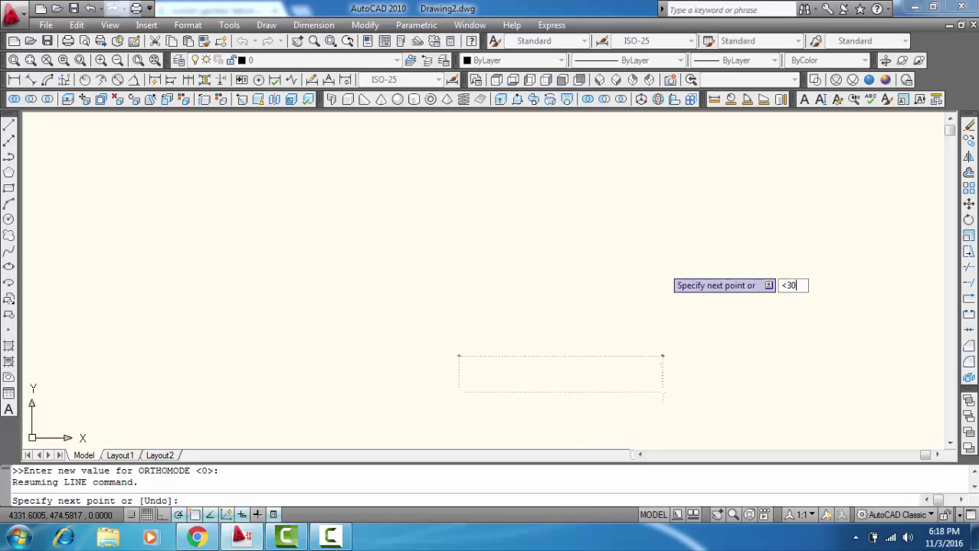
key(Return)
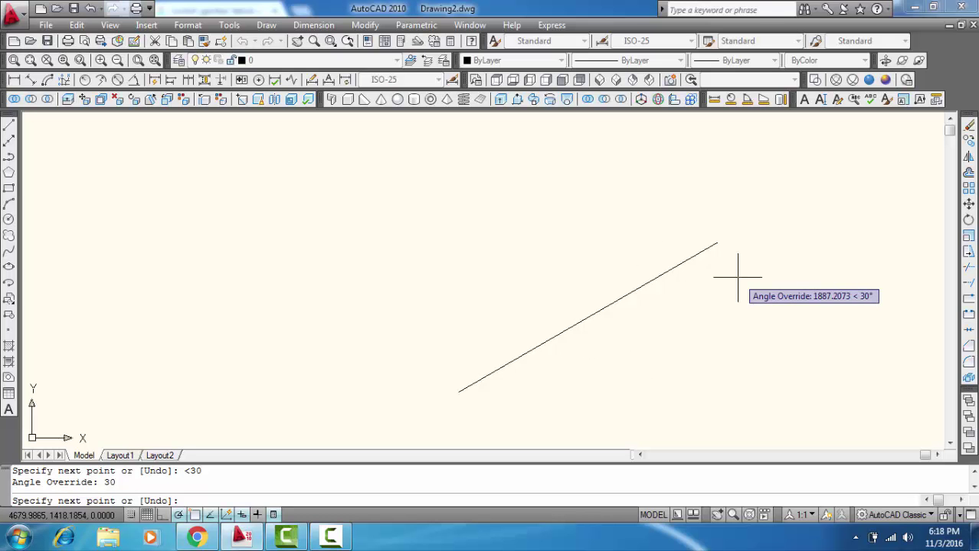
text(1)
key(Return)
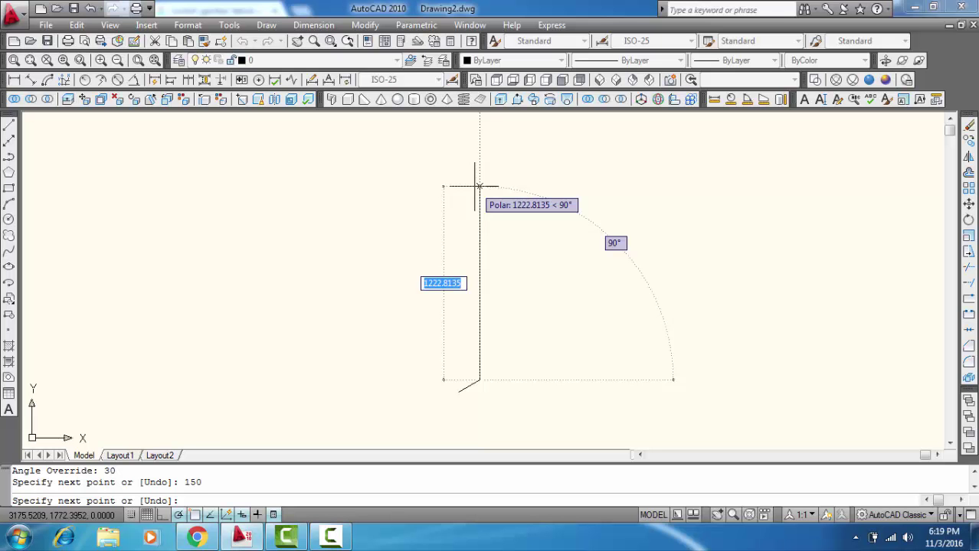
- Continue with a 60-unit vertical edge and a 150-unit edge at 150°, then zoom extents
text(60)
key(Return)
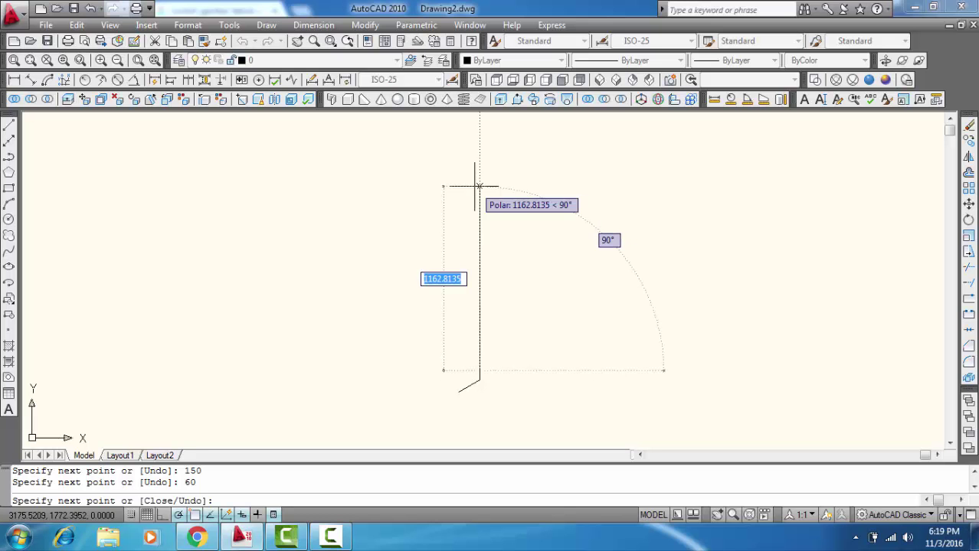
text(<150)
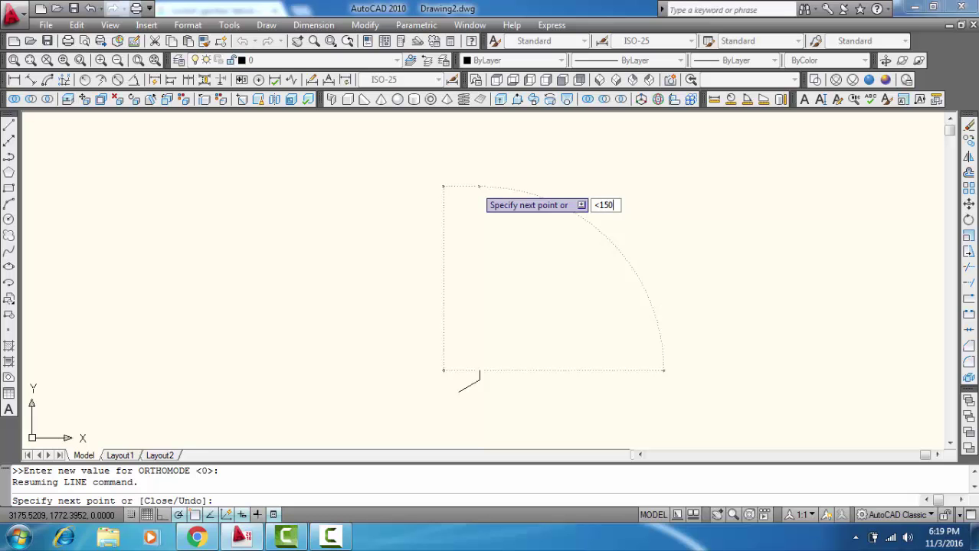
key(Return)
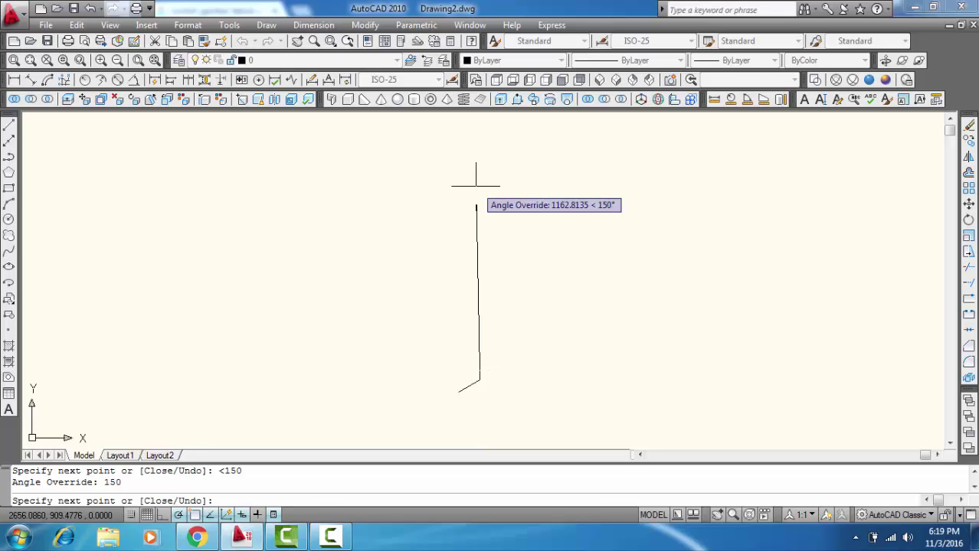
text(150)
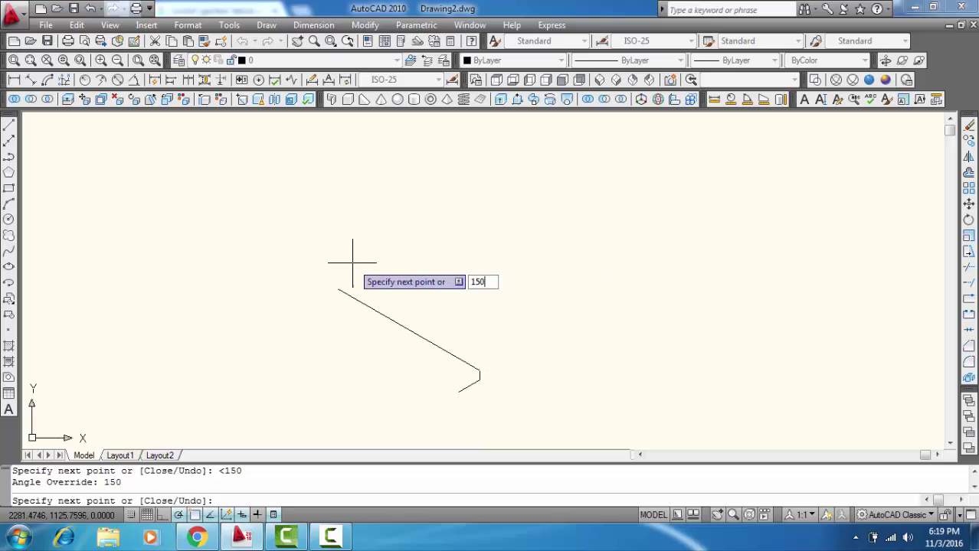
key(Return)
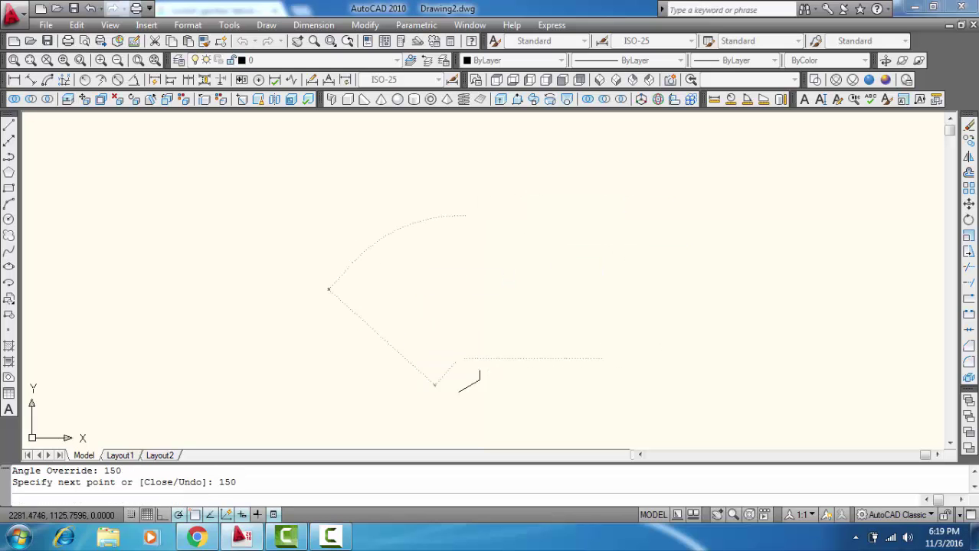
key(Return)
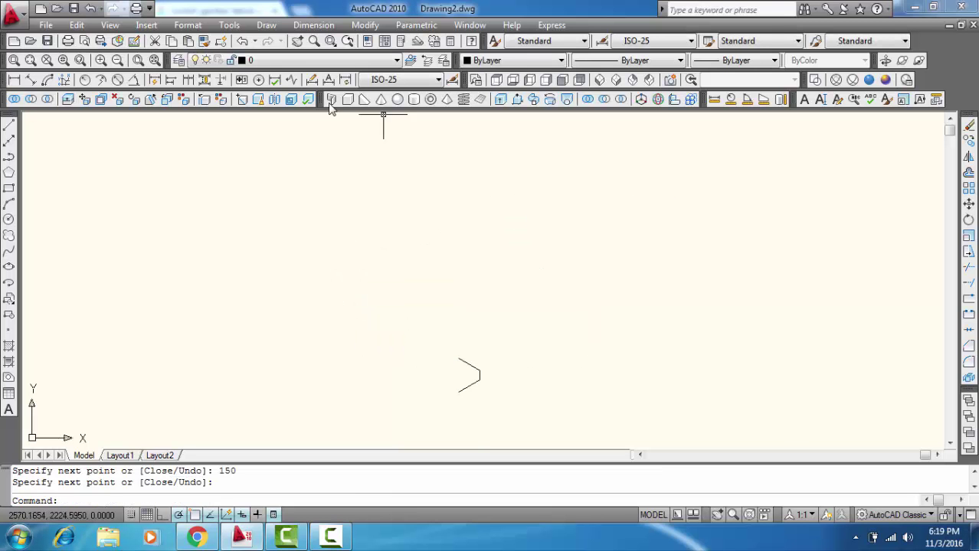
click(155, 60)
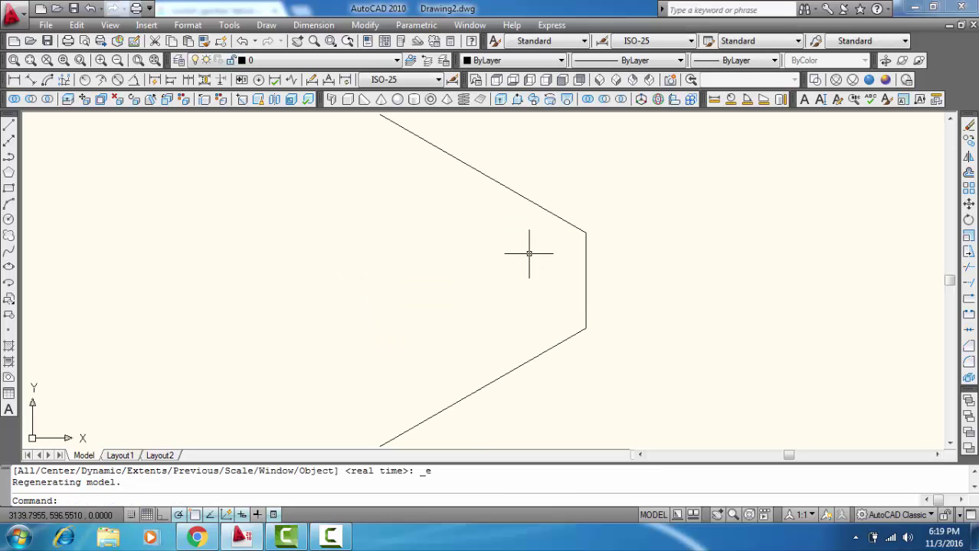
scroll(528, 254, down, 2)
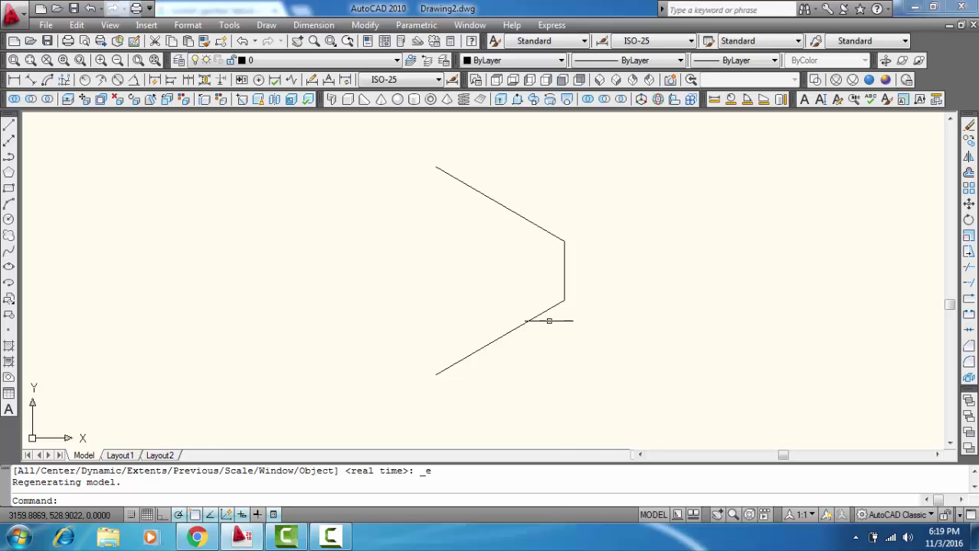
- Copy the lower diagonal edge to three positions up the block, ending at the top corner
click(542, 313)
right_click(551, 307)
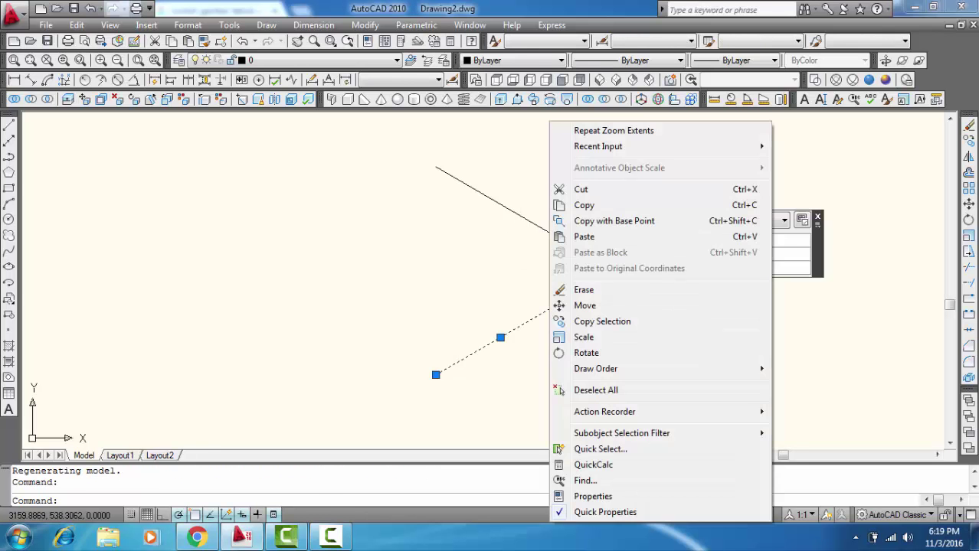
click(570, 322)
click(564, 301)
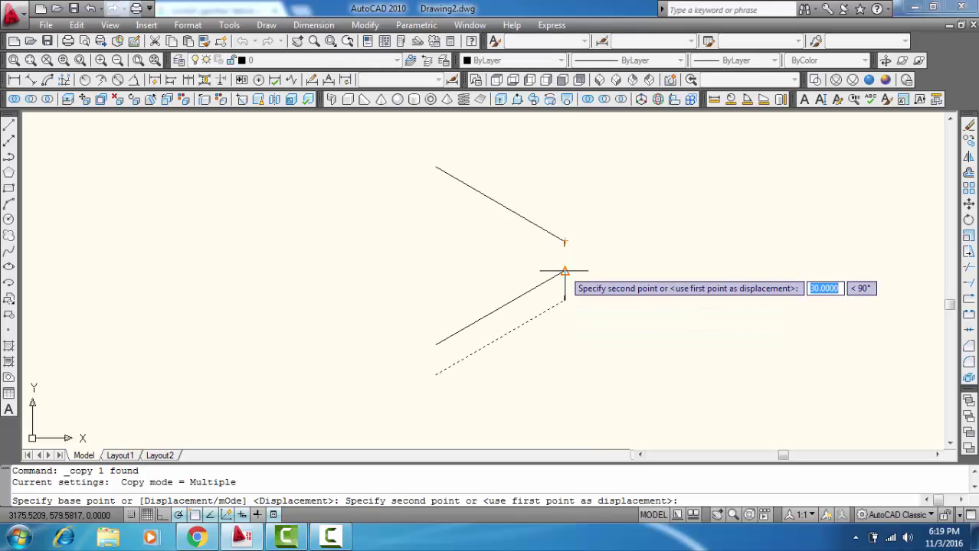
click(564, 272)
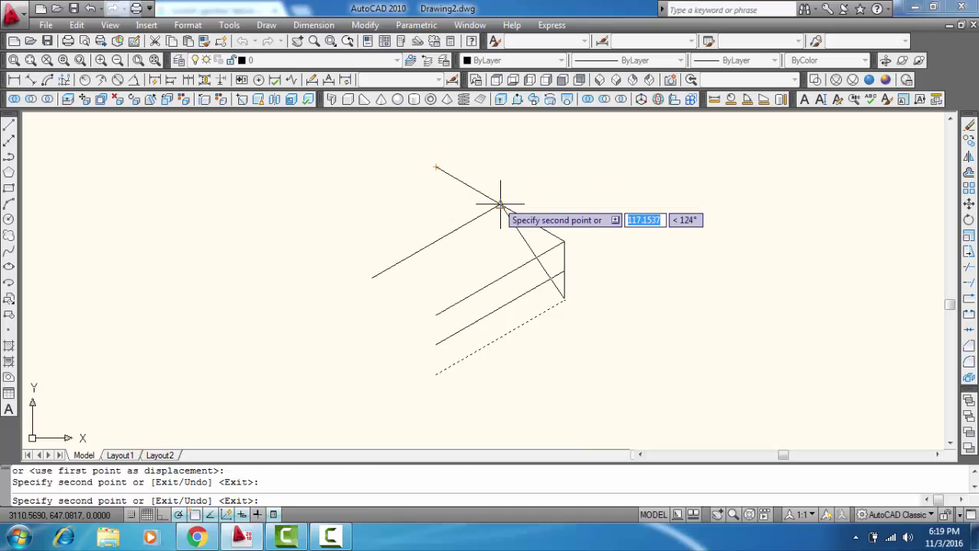
click(500, 205)
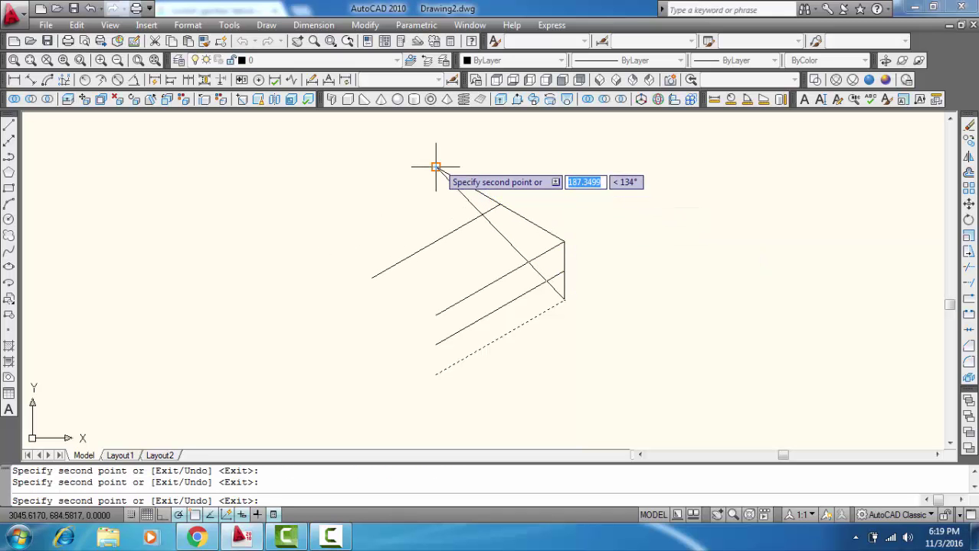
click(435, 166)
key(Return)
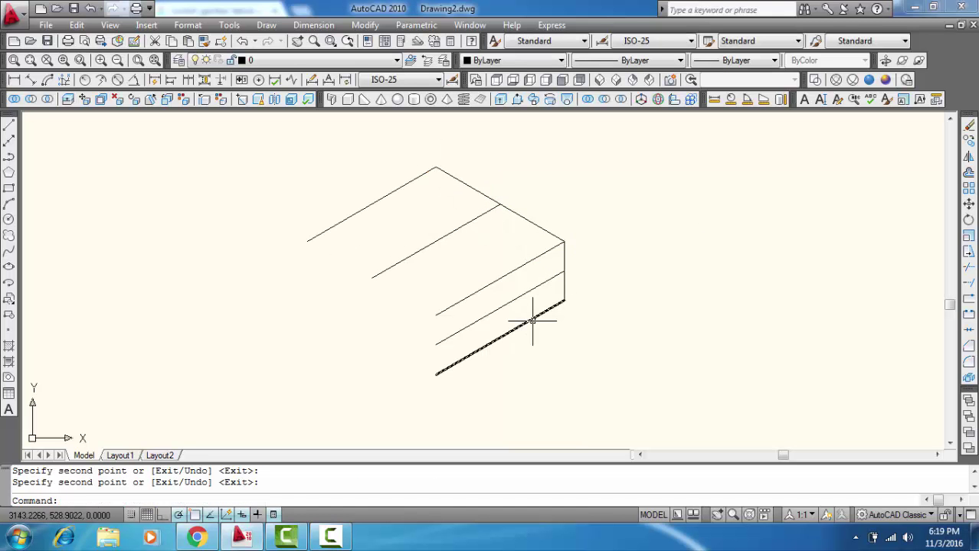
- Copy the top-right edge to three positions down-left, ending at the bottom corner
key(Return)
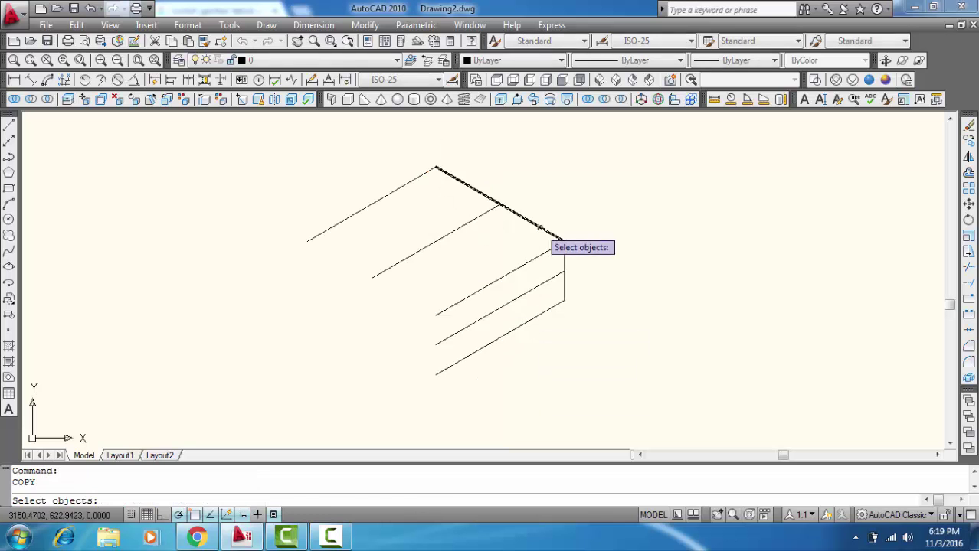
click(541, 228)
key(Return)
click(563, 242)
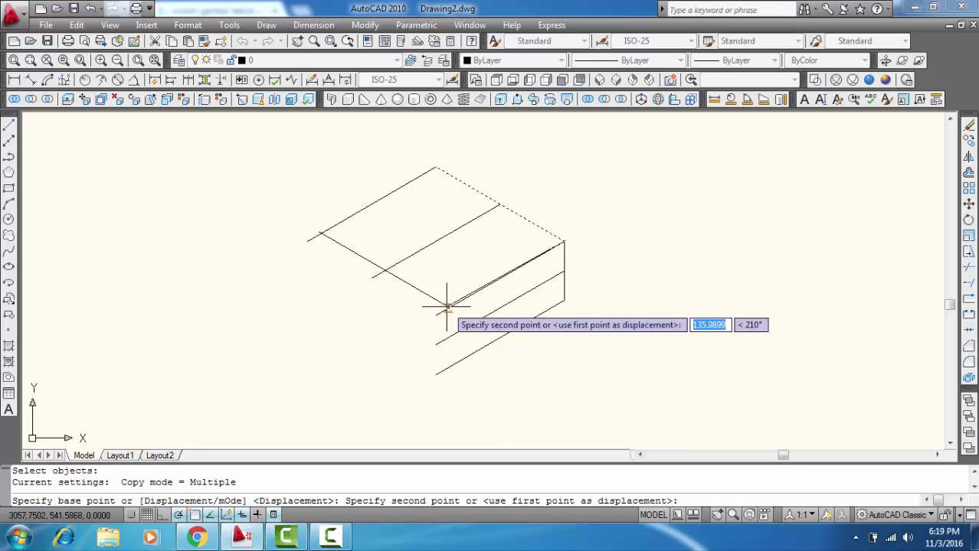
click(436, 314)
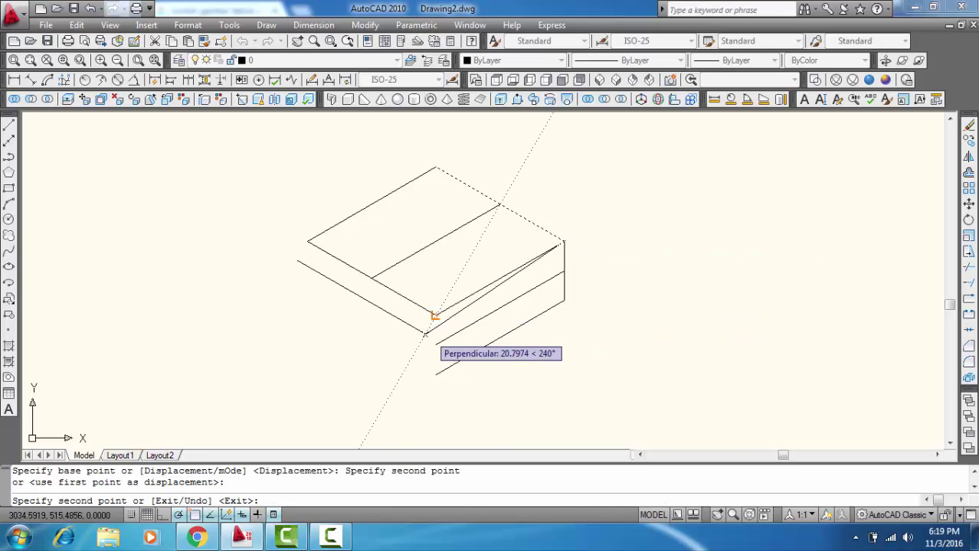
click(436, 344)
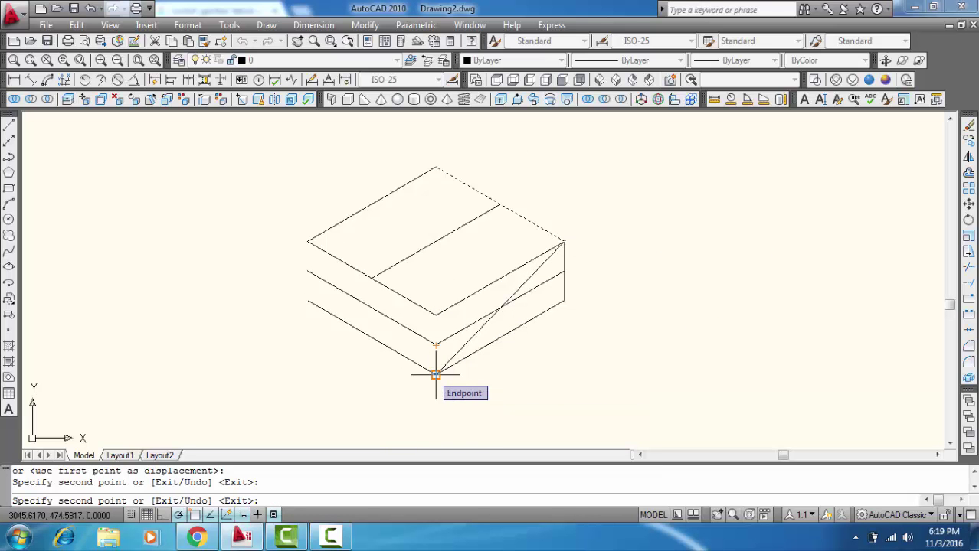
click(436, 375)
key(Return)
- Copy the right vertical edge to the block's front and left corners
key(Return)
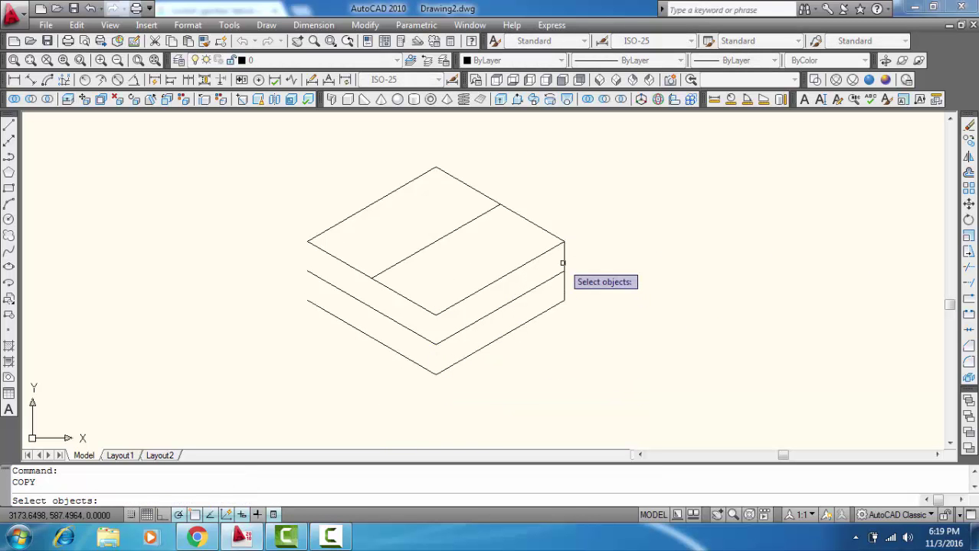
click(563, 261)
key(Return)
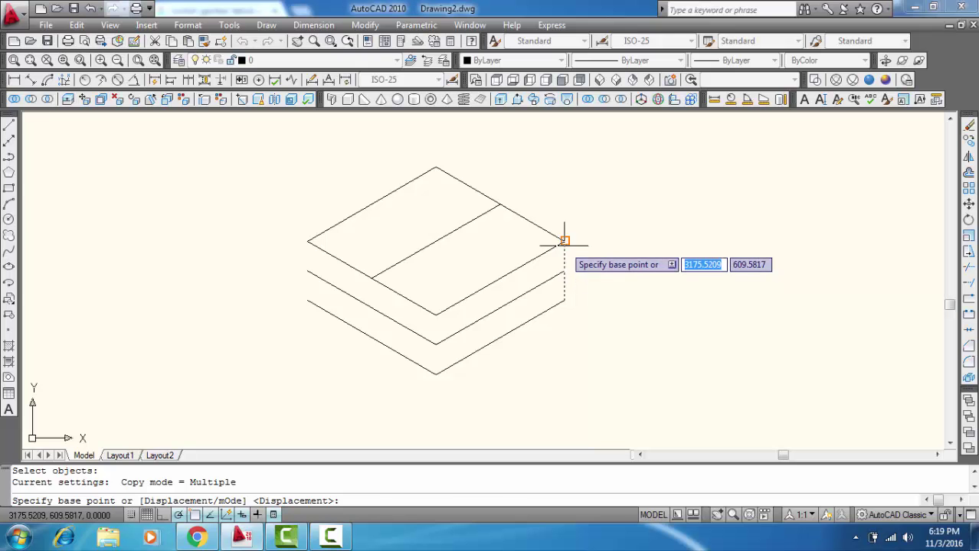
click(565, 241)
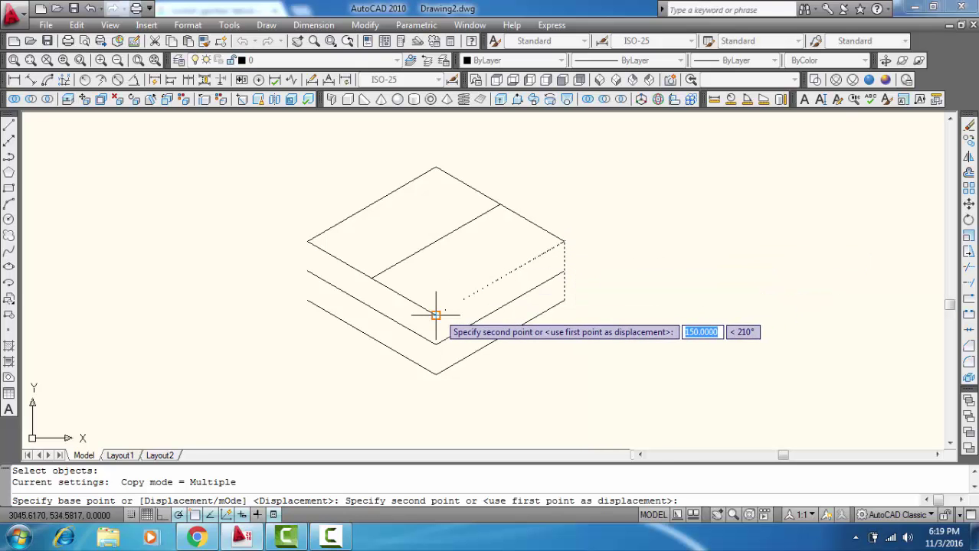
click(372, 277)
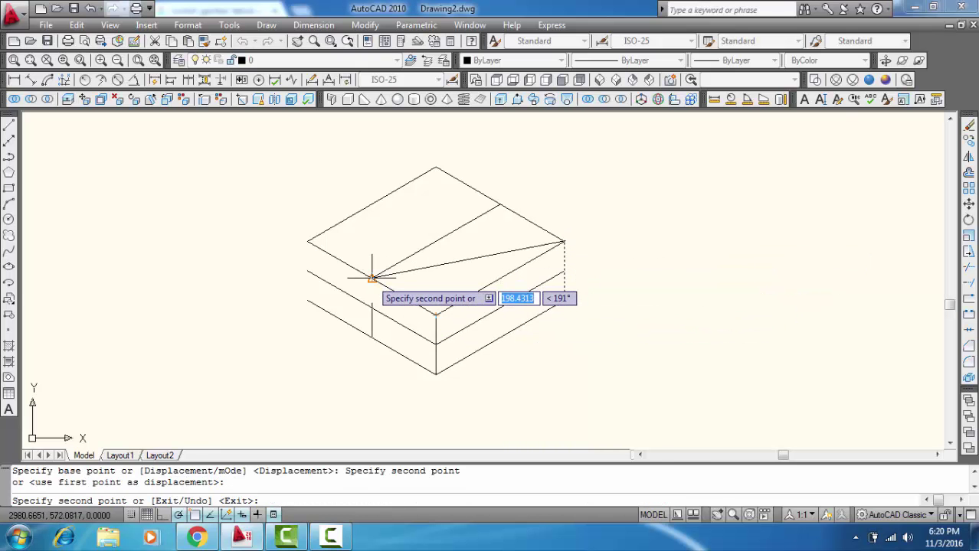
click(307, 241)
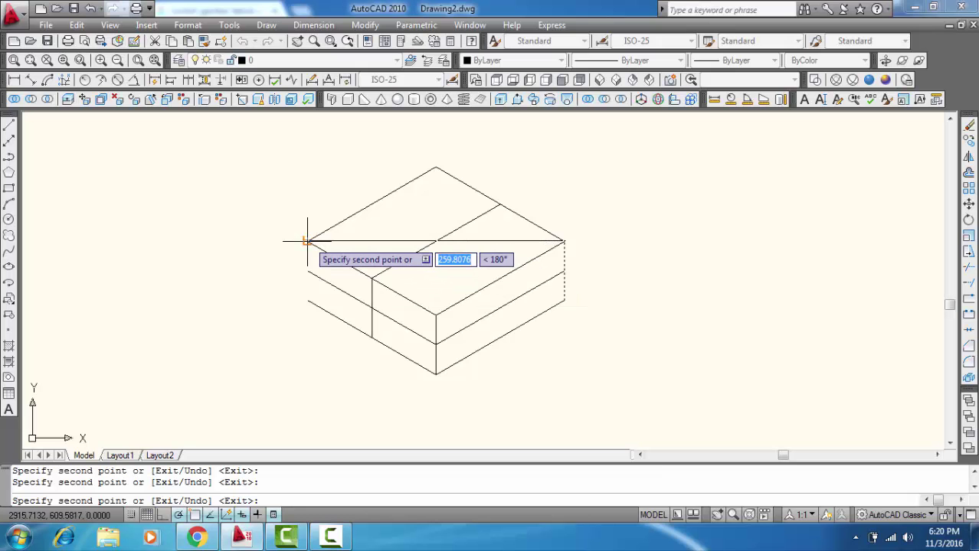
key(Return)
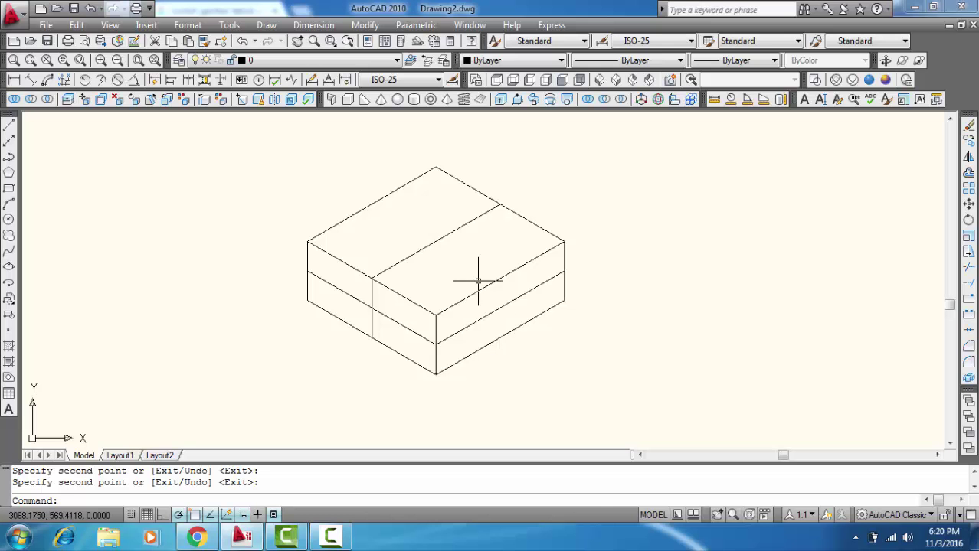
- Draw the sloped cut line from the top-face step corner down to the middle vertical edge
text(l)
key(Return)
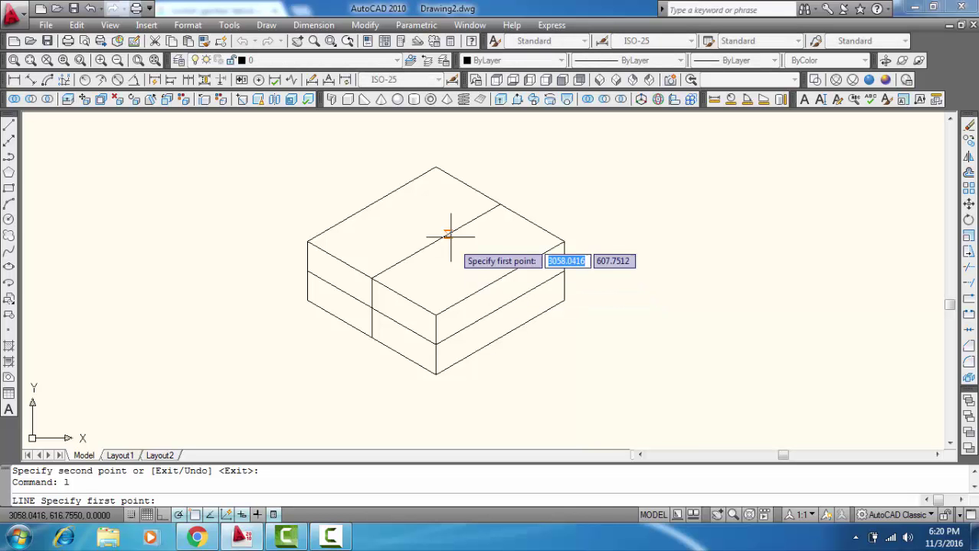
click(435, 242)
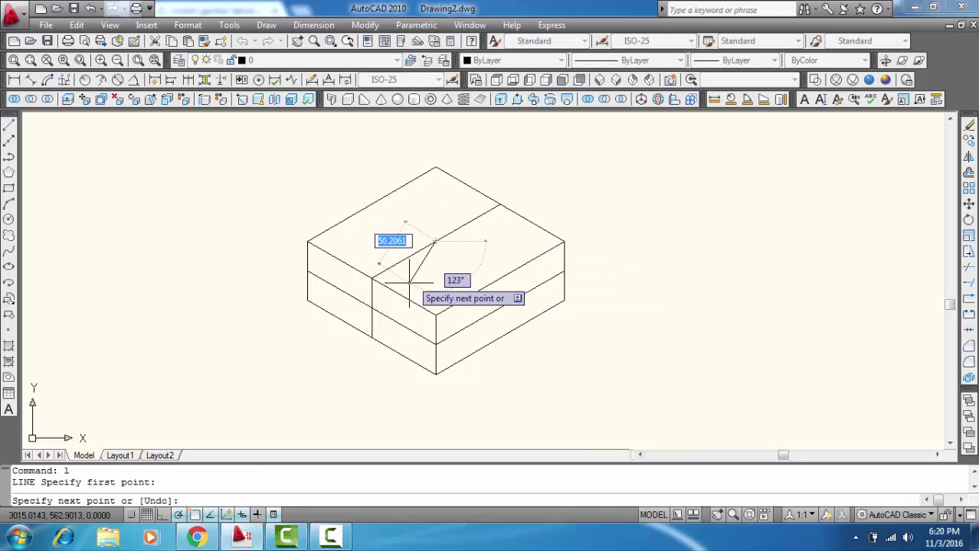
click(371, 308)
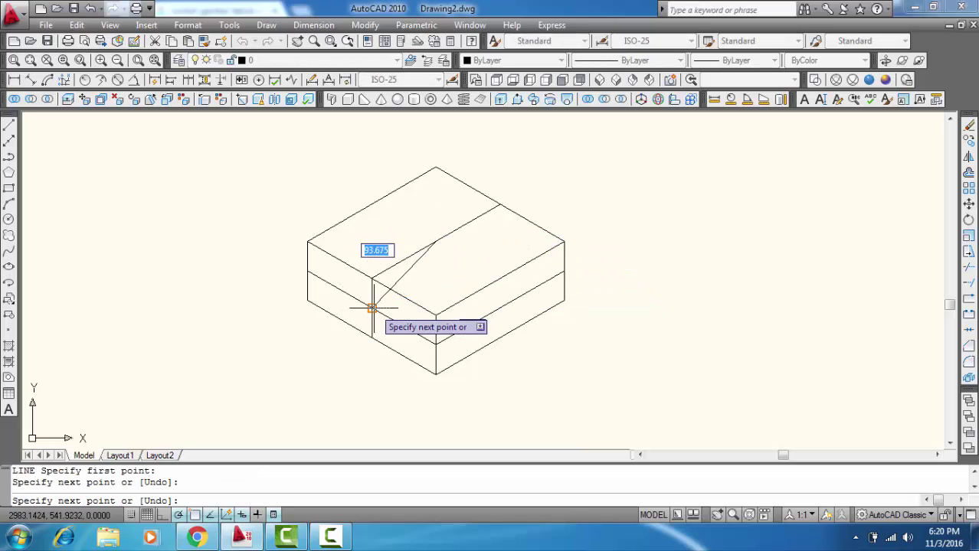
key(Return)
key(Return)
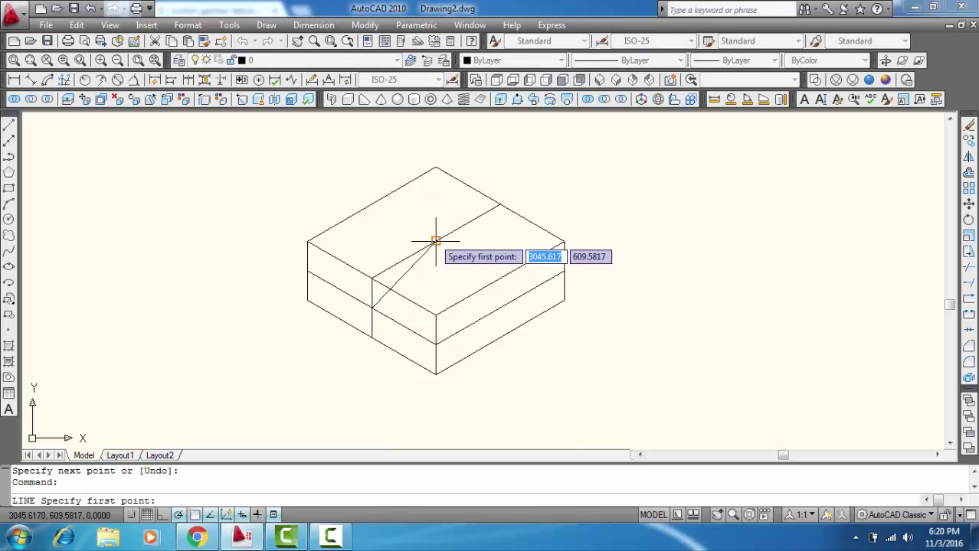
- Draw the step line from the same corner up-left to the top face's upper-left edge
click(435, 239)
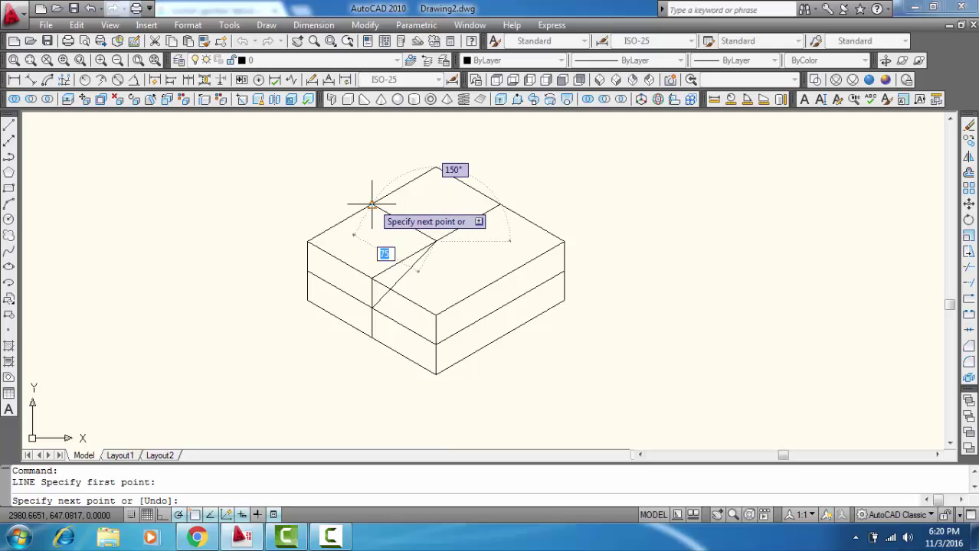
click(372, 203)
key(Return)
key(Return)
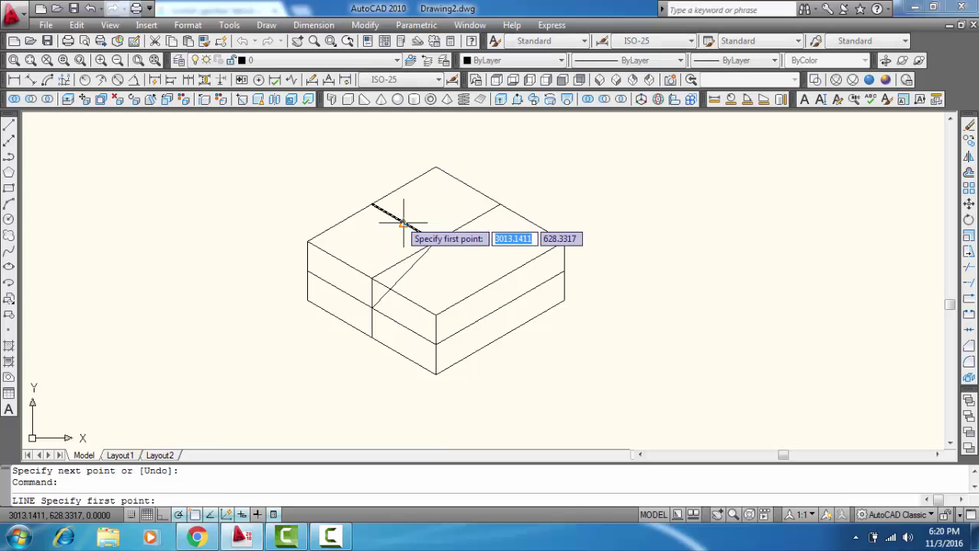
click(403, 222)
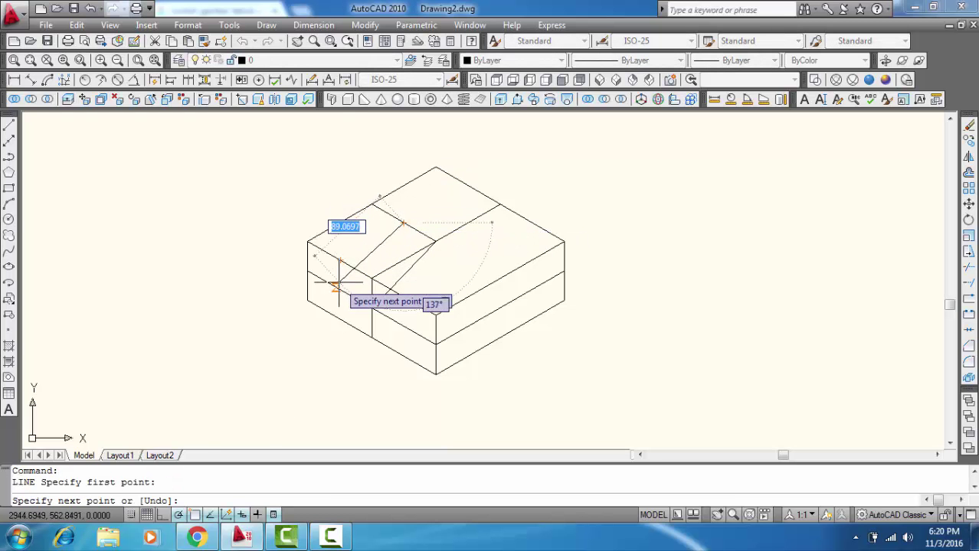
key(Return)
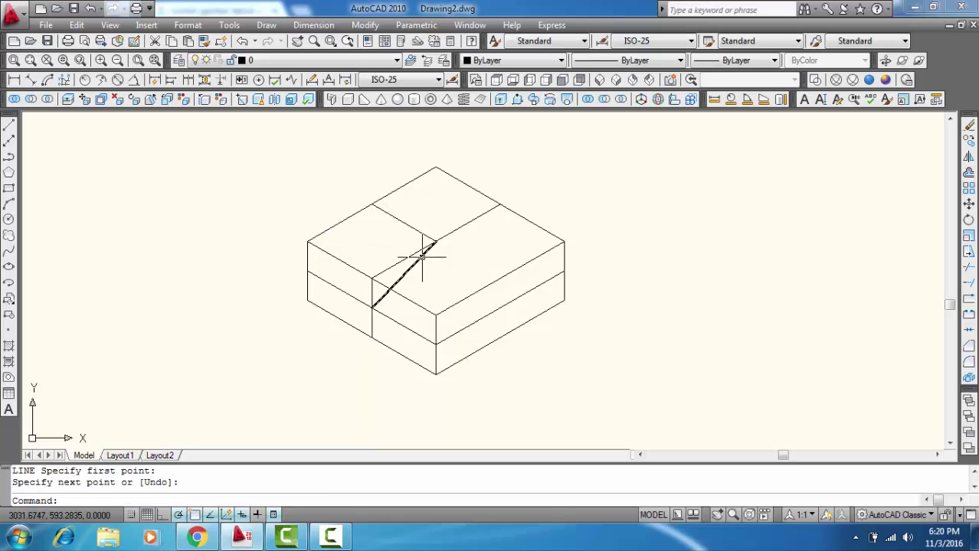
click(422, 255)
- Copy the sloped cut line so its upper end sits at the step line's end
right_click(422, 256)
click(474, 321)
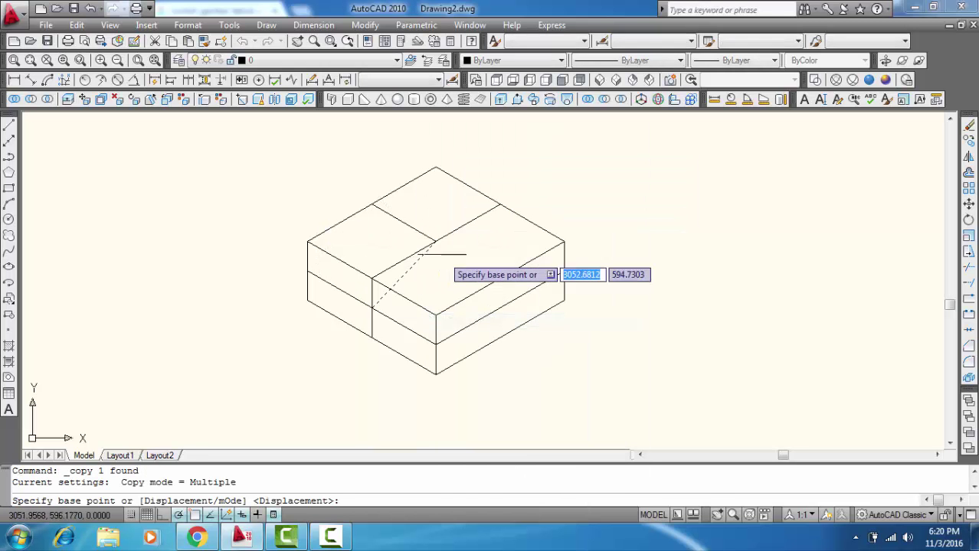
click(434, 241)
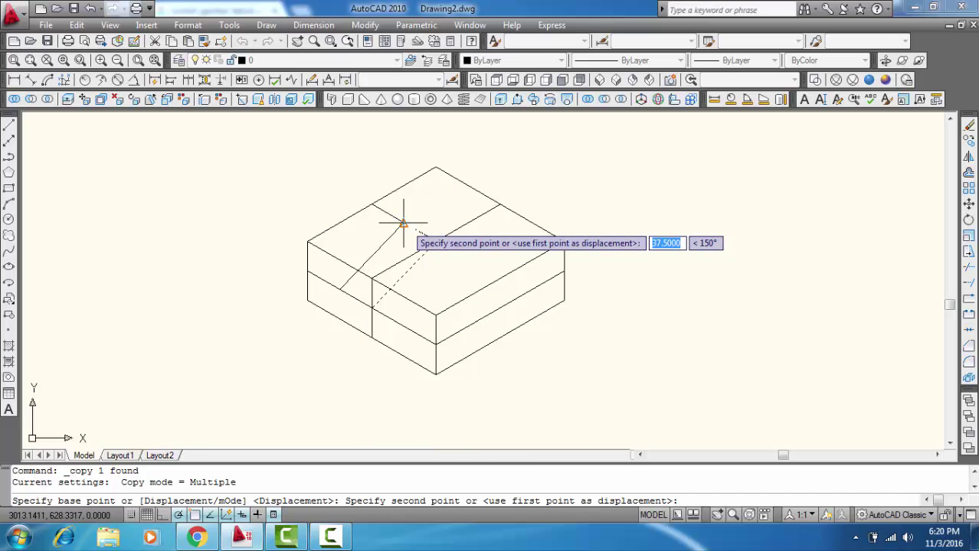
click(394, 219)
key(Return)
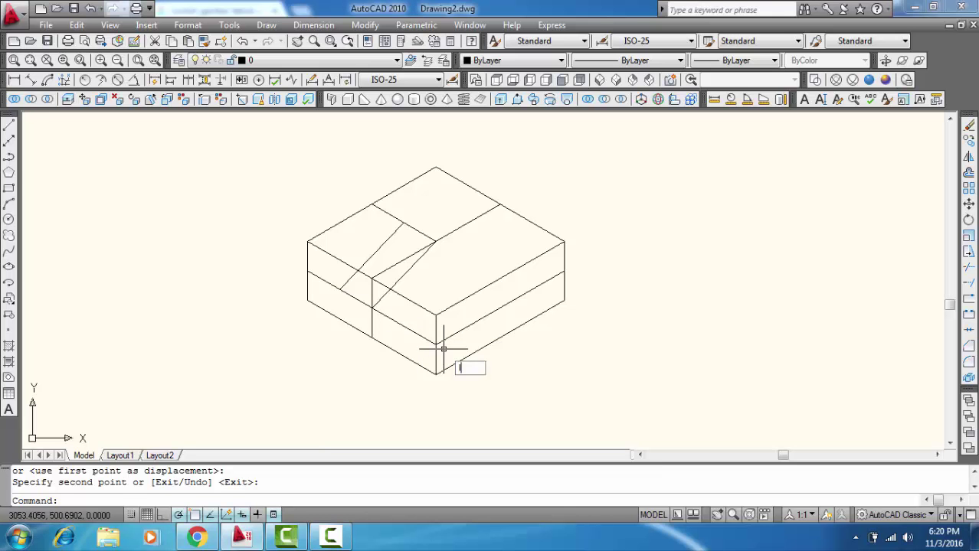
text(l)
key(Return)
- Draw a slanted notch line from the front-left face down to the bottom front corner
click(412, 331)
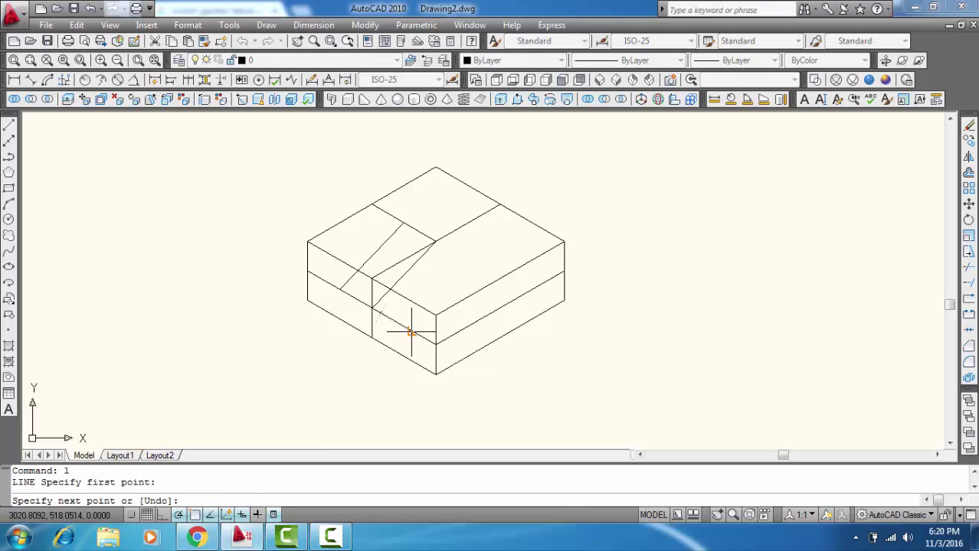
click(435, 374)
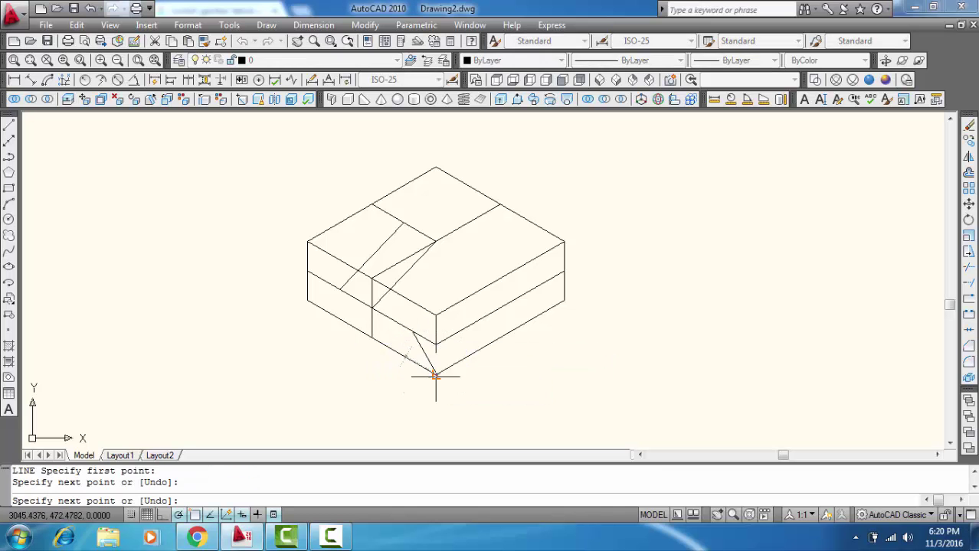
key(Return)
- Mirror the notch line about the front vertical edge, keeping the original
click(432, 367)
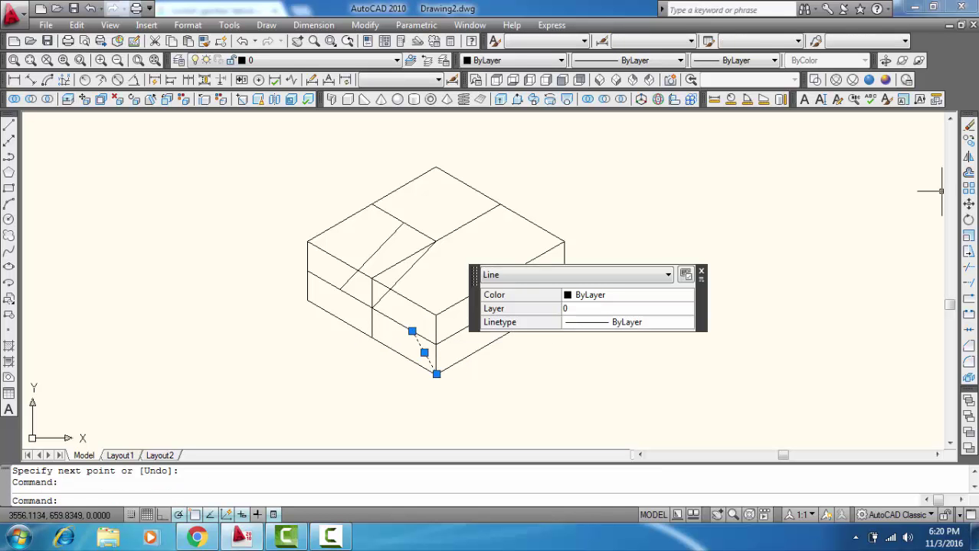
click(967, 157)
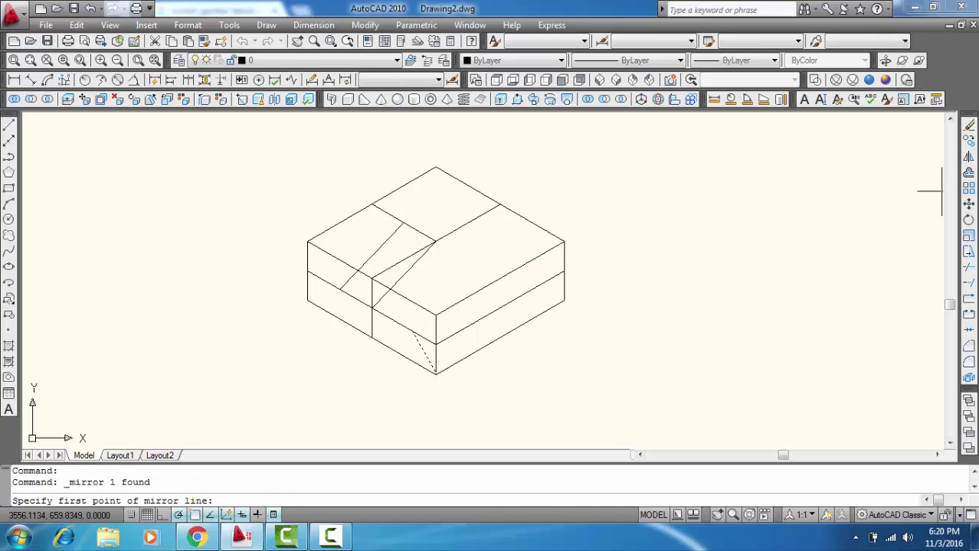
click(435, 345)
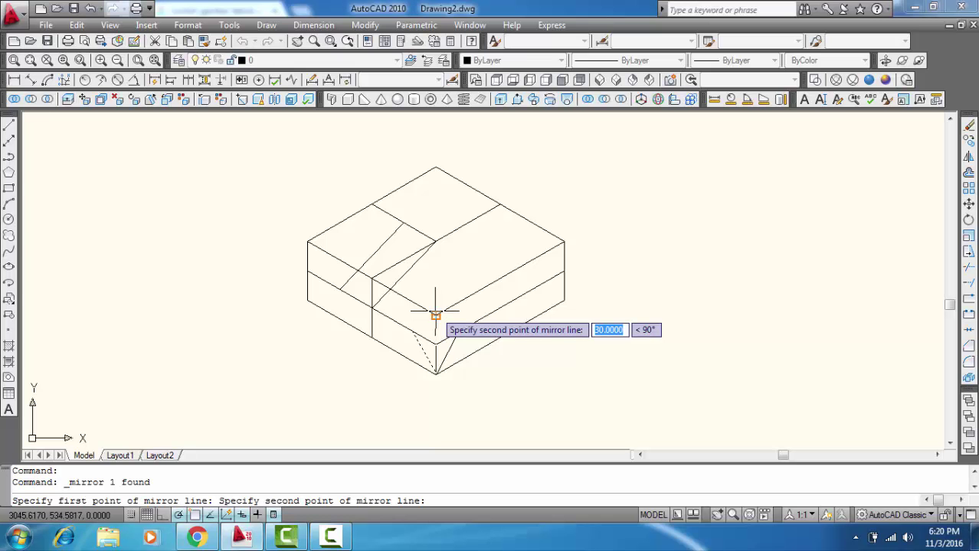
click(435, 315)
key(Return)
text(tr)
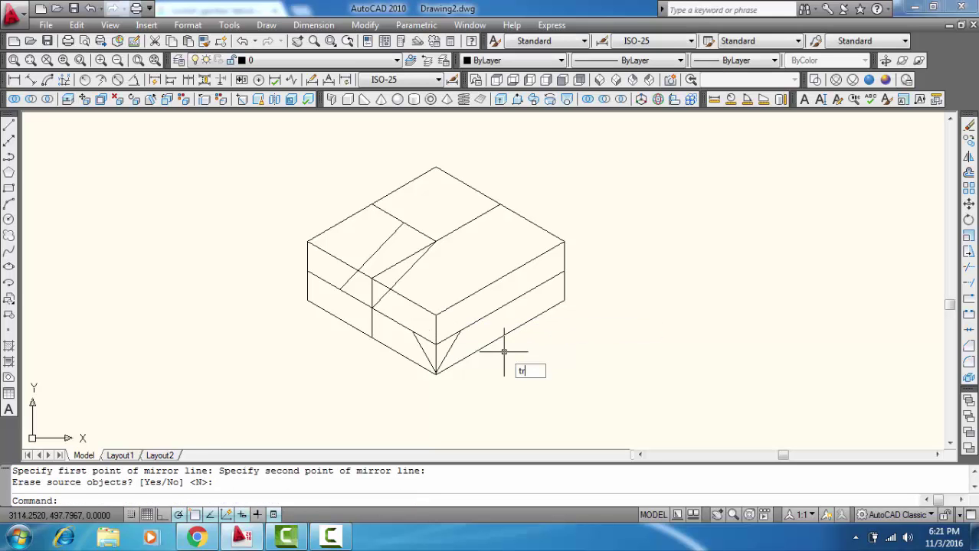
- Trim the left-face piece, sloped-line excess, back-right top edge, upper right edge, and front edge inside the V
key(Return)
key(Return)
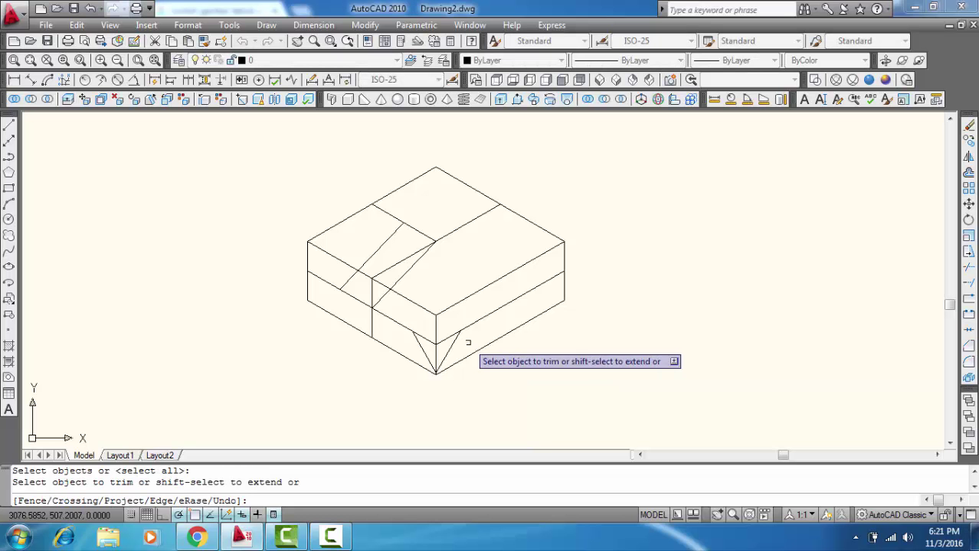
click(364, 274)
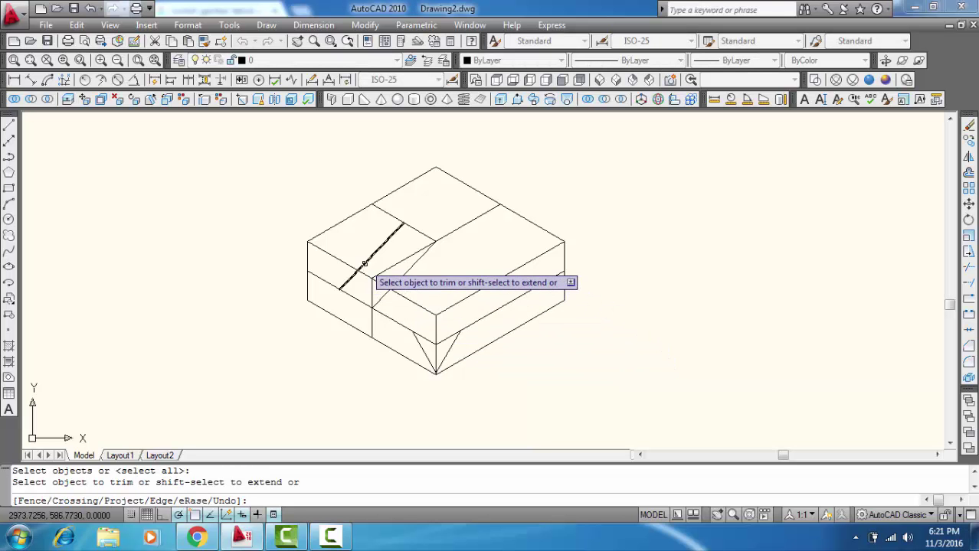
click(404, 222)
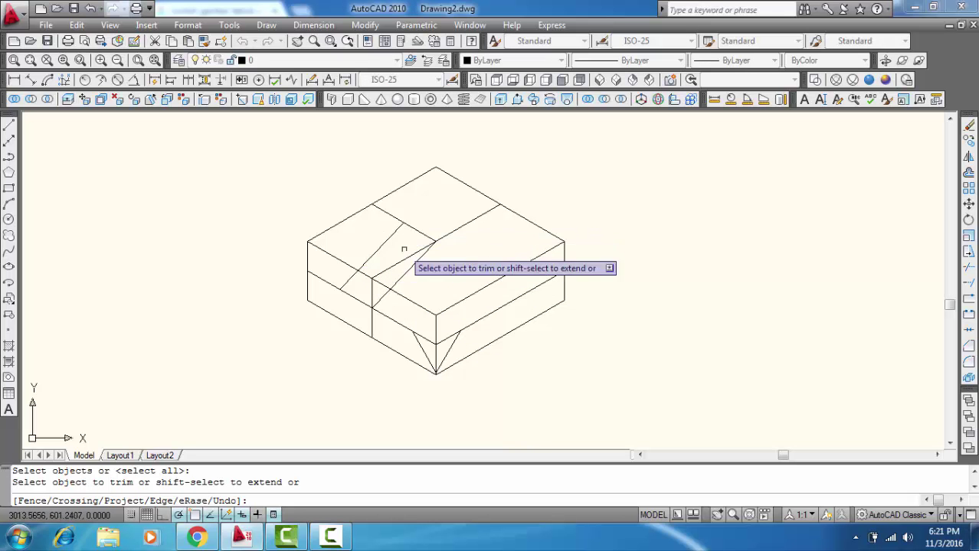
click(540, 227)
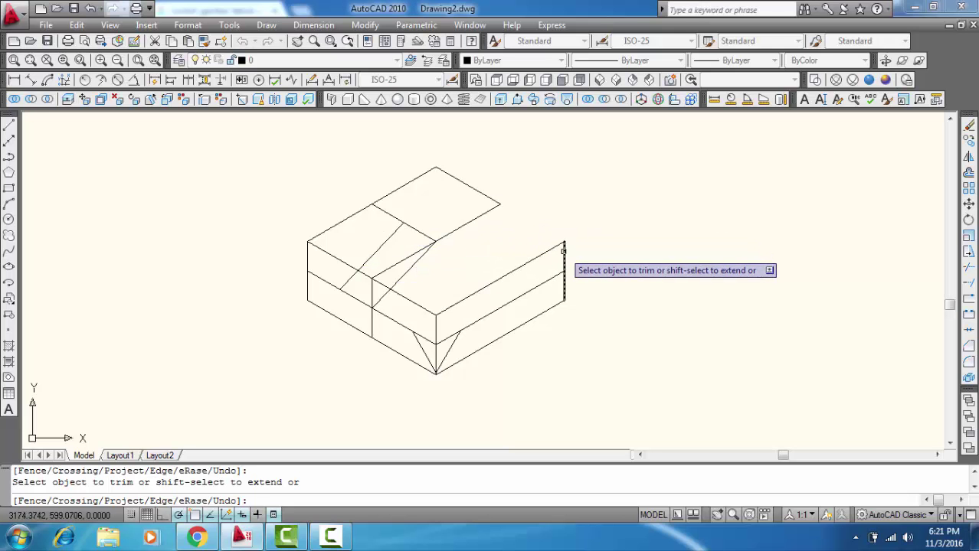
click(564, 250)
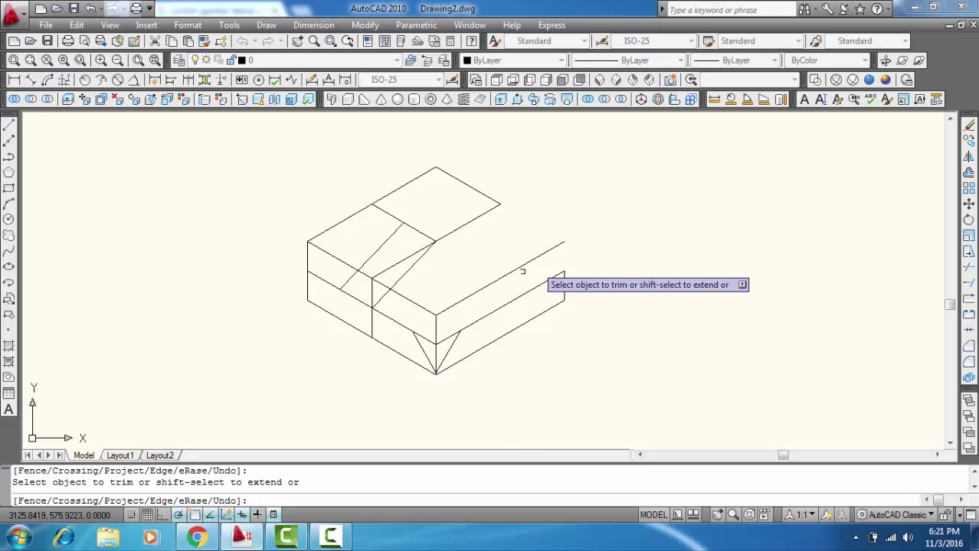
click(436, 326)
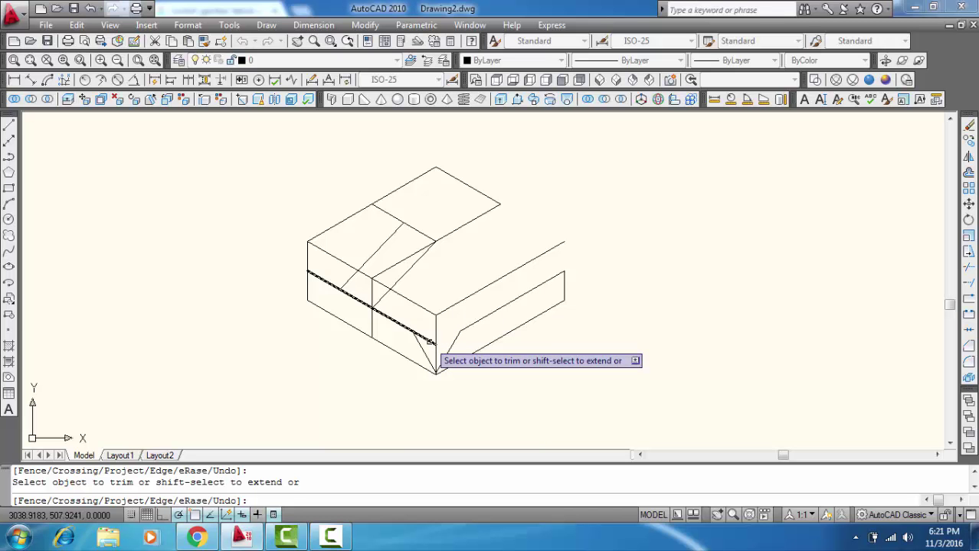
key(Return)
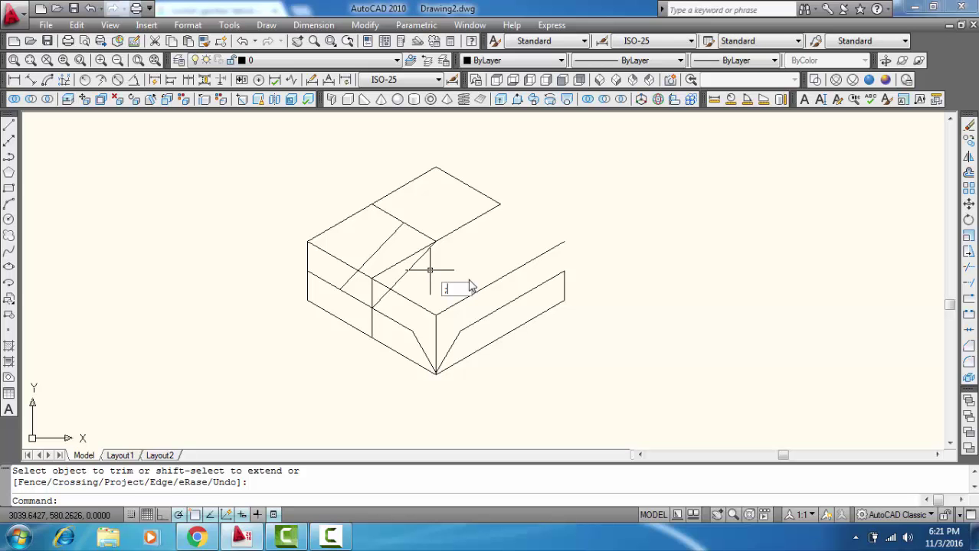
- Copy the short vertical edge up to the block's top corner
key(Escape)
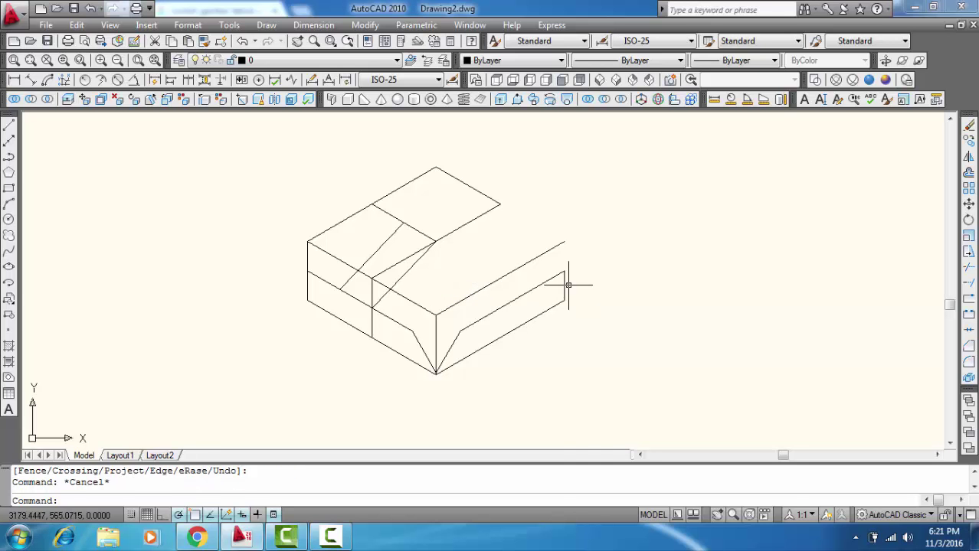
click(563, 283)
right_click(562, 283)
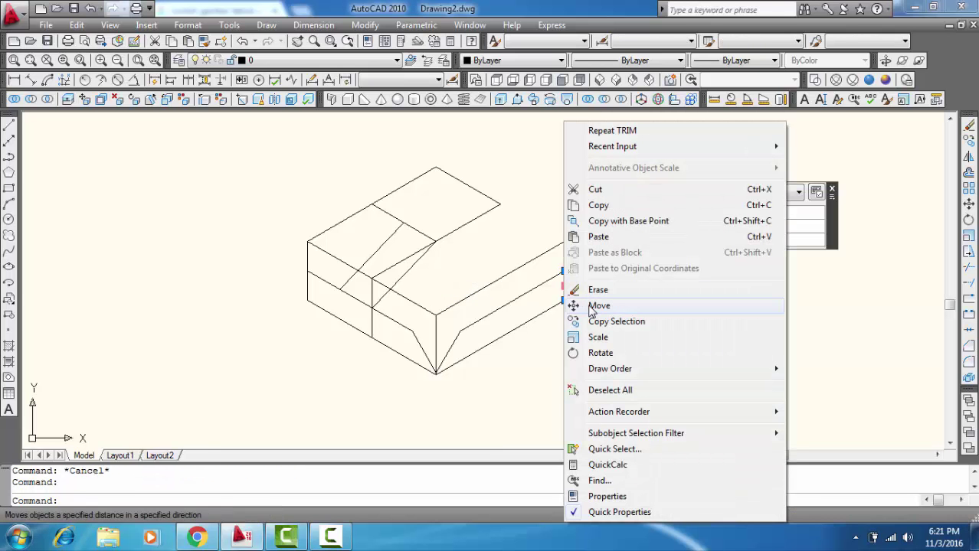
click(602, 321)
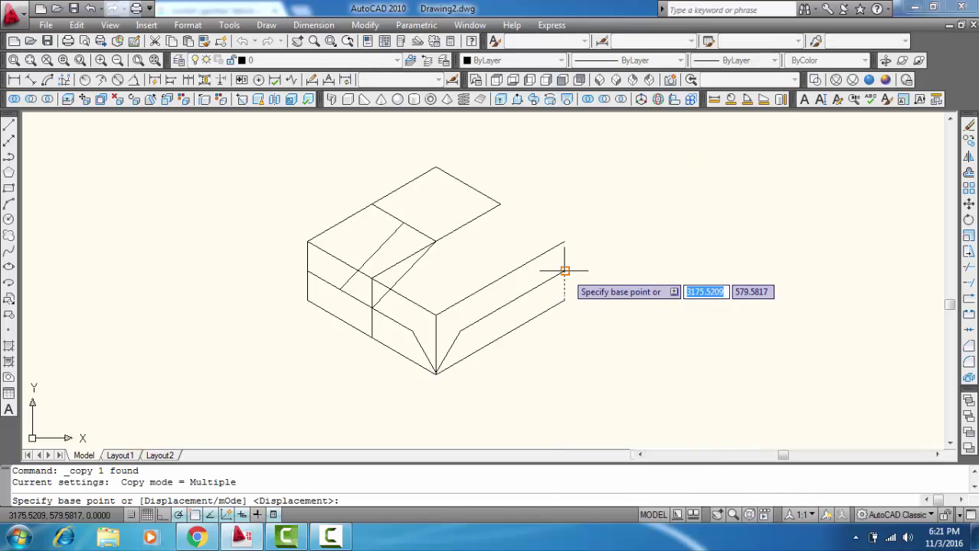
click(564, 270)
click(500, 204)
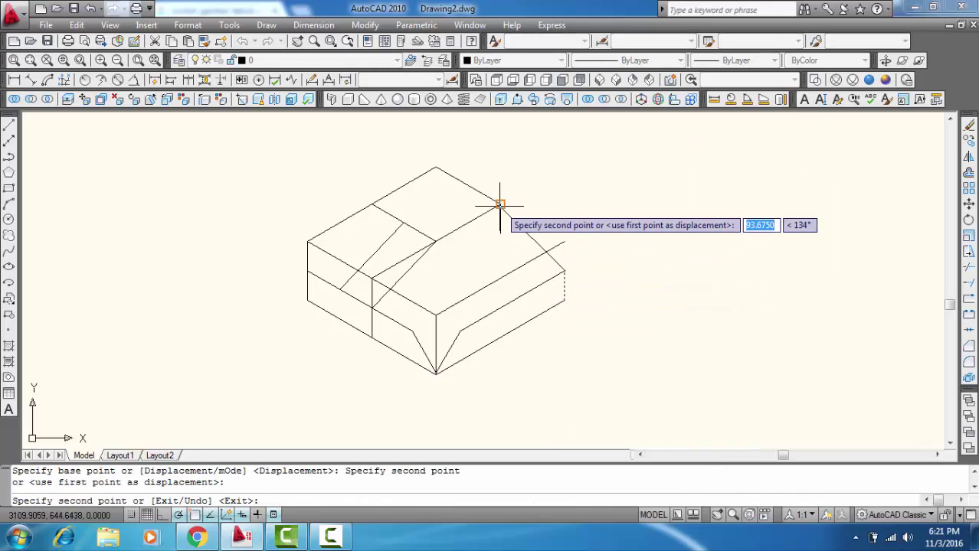
key(Return)
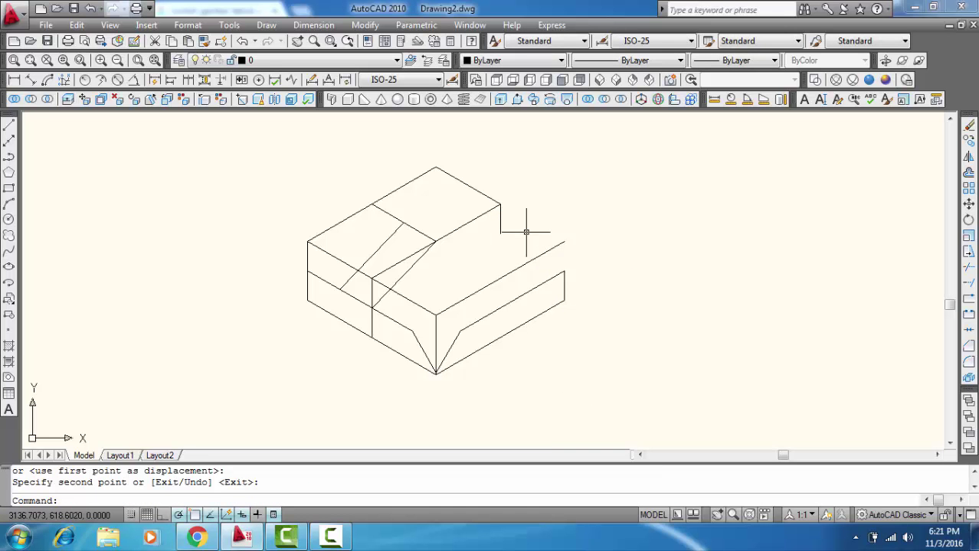
text(l)
- Draw connecting step lines from the step's right end to the copied edge and on to the front corner
key(Return)
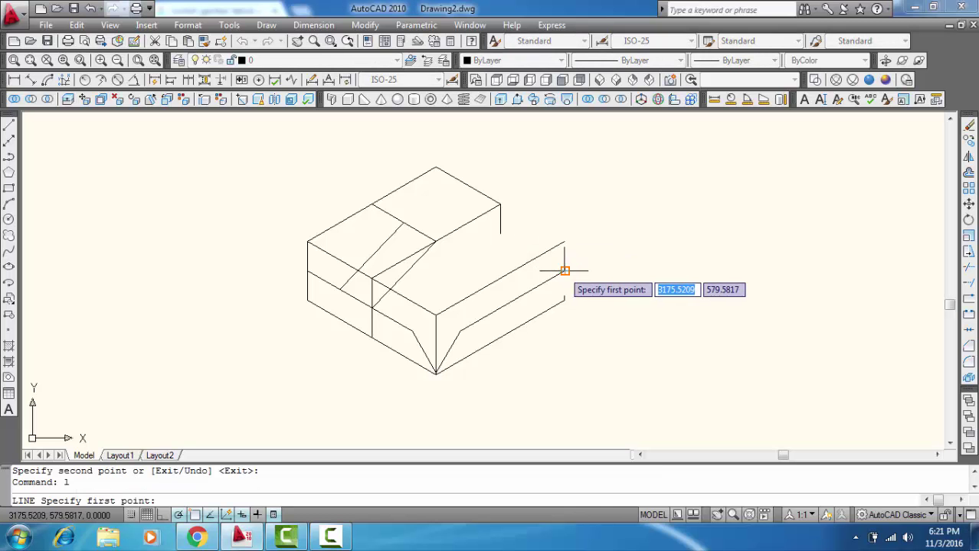
click(565, 270)
click(500, 233)
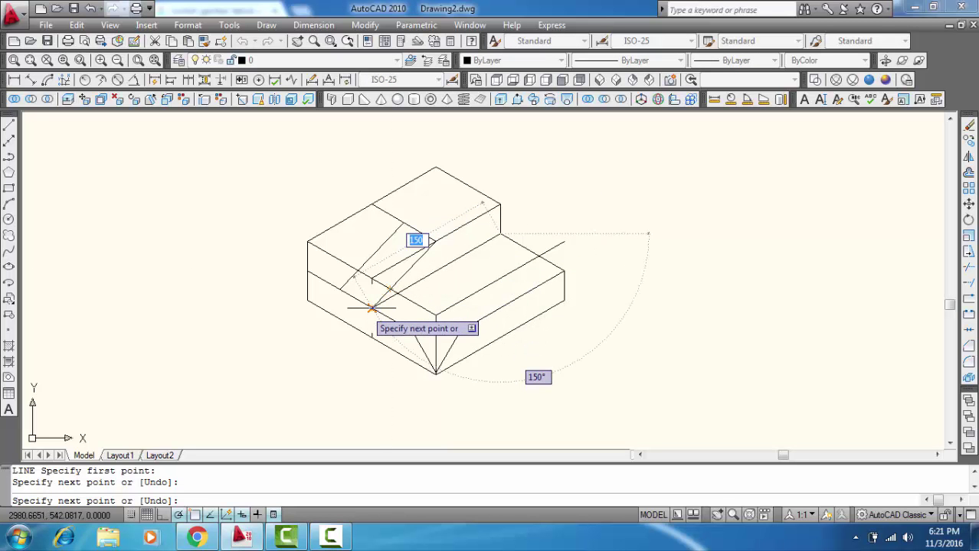
click(432, 240)
key(Return)
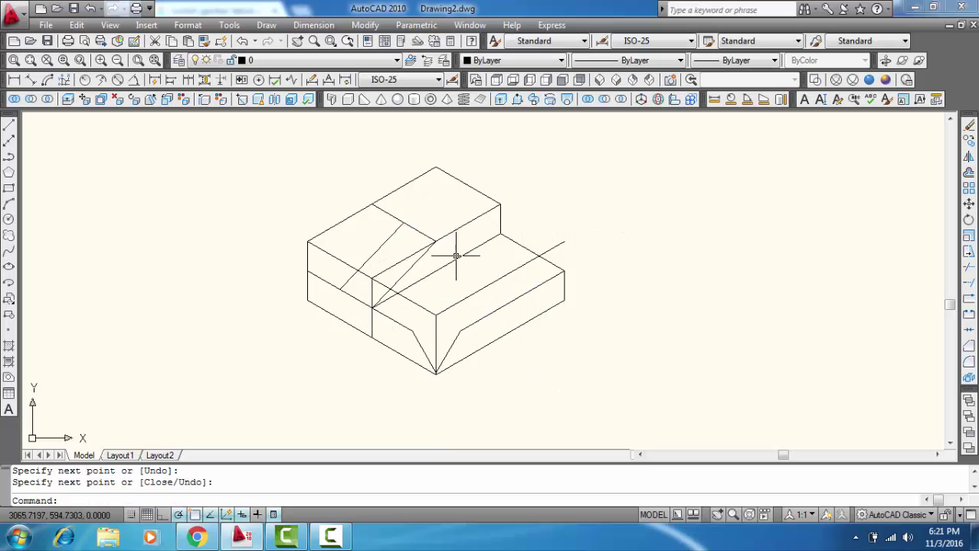
- Copy the vertical line onto the upper block's front face and join its top to the step edge
click(500, 219)
right_click(500, 219)
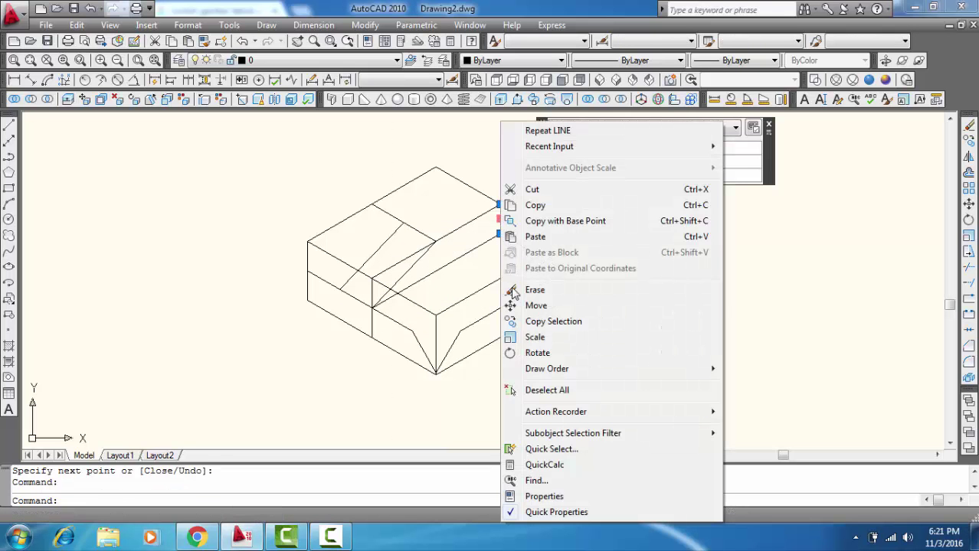
click(521, 322)
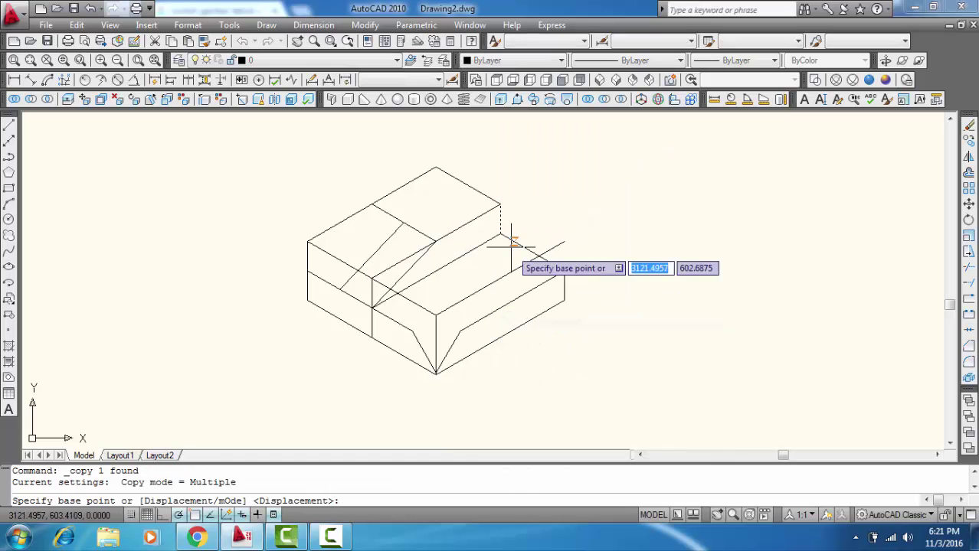
click(500, 234)
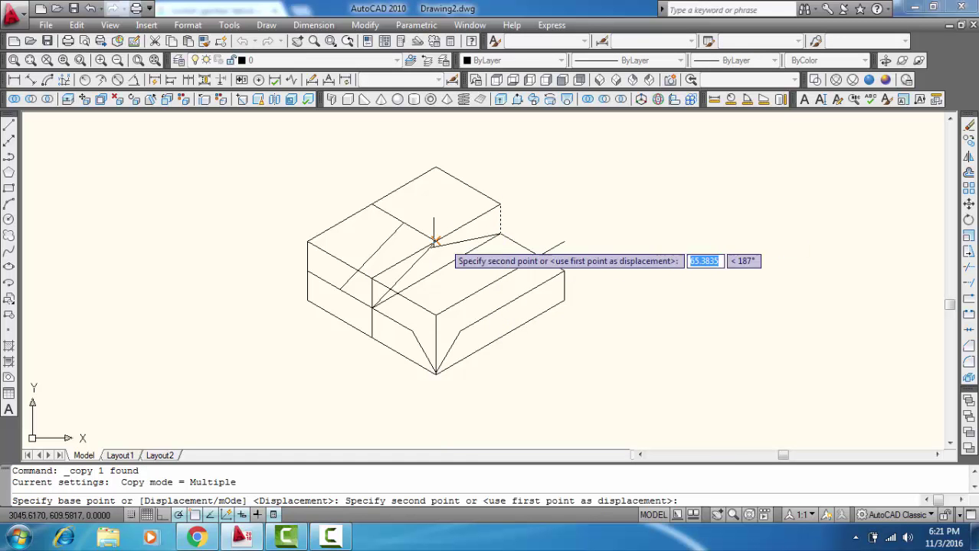
click(339, 289)
key(Return)
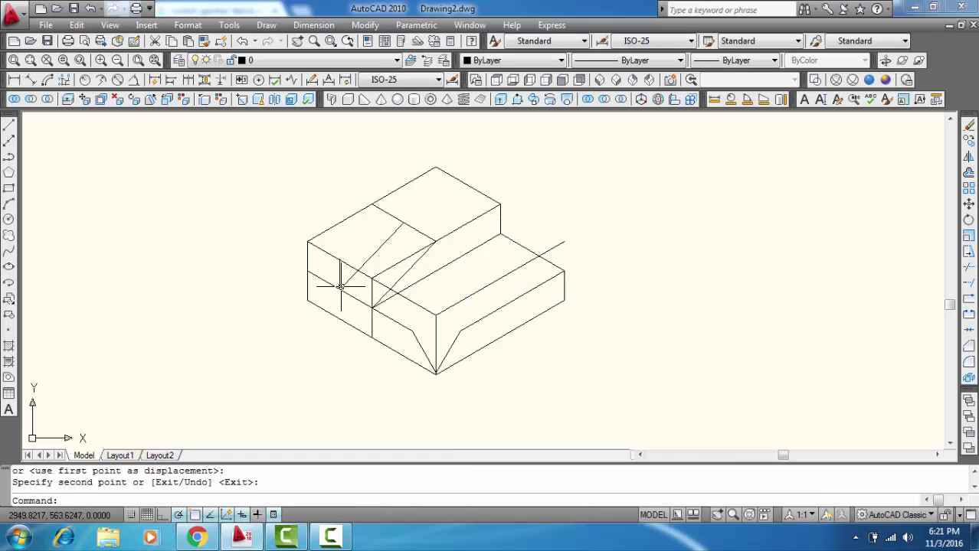
text(l)
key(Return)
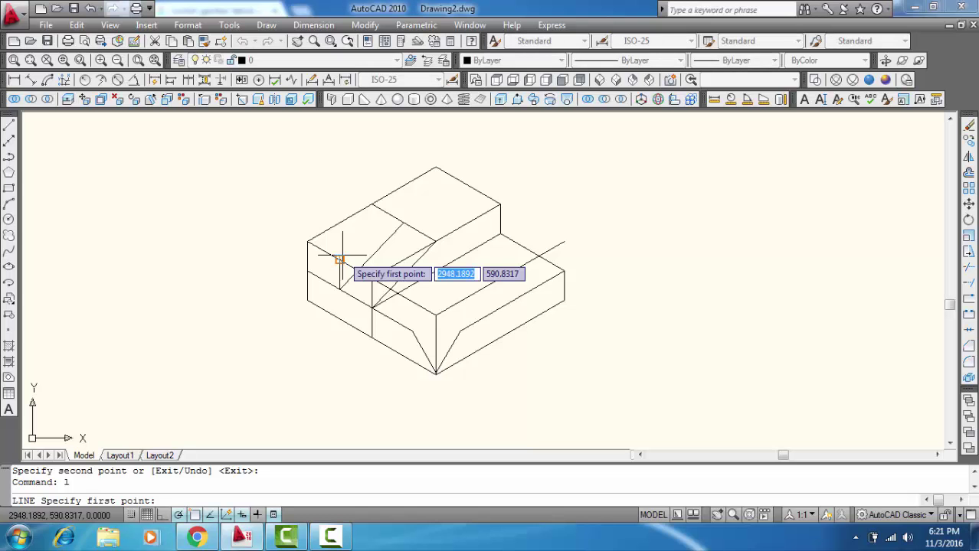
click(339, 259)
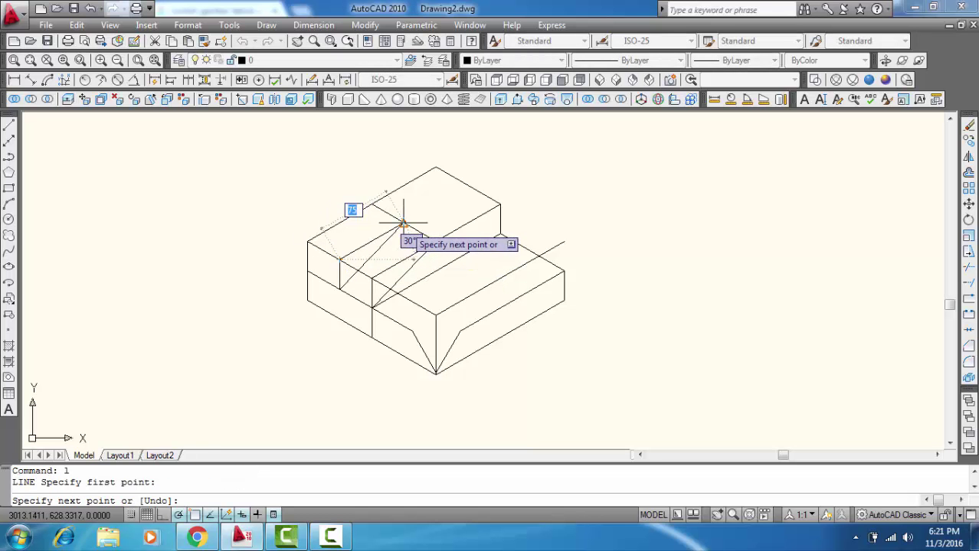
click(403, 223)
key(Return)
text(tr)
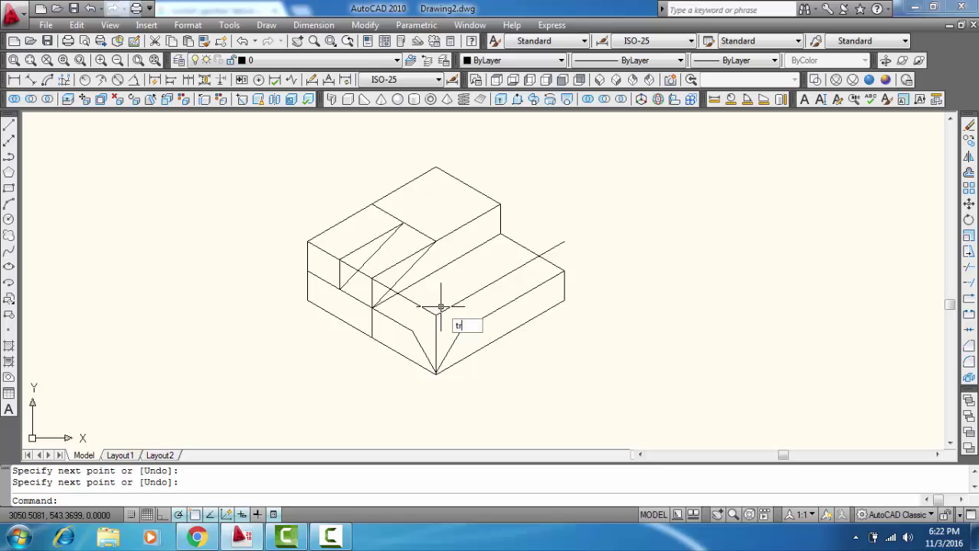
- Trim the front edge across the notch and the extra diagonal segment
key(Return)
key(Return)
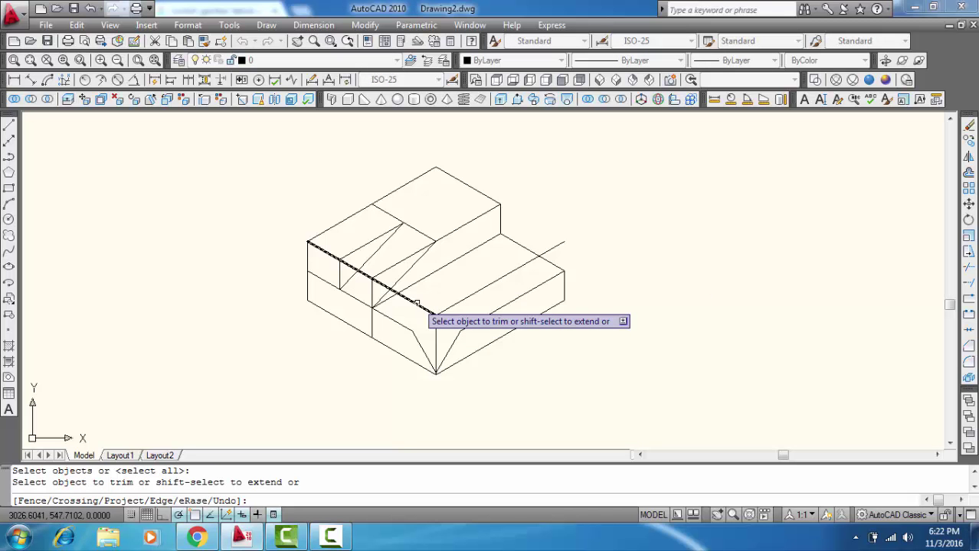
click(415, 303)
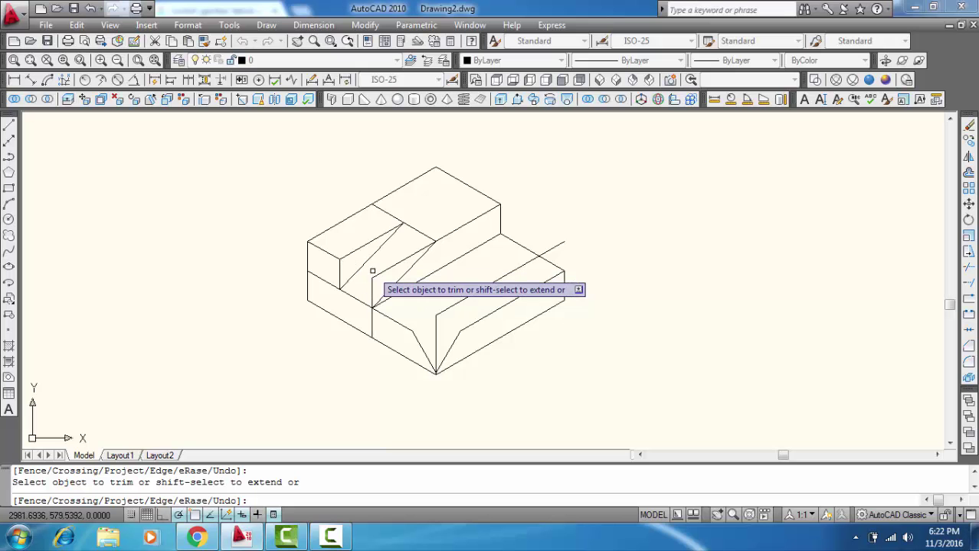
click(389, 266)
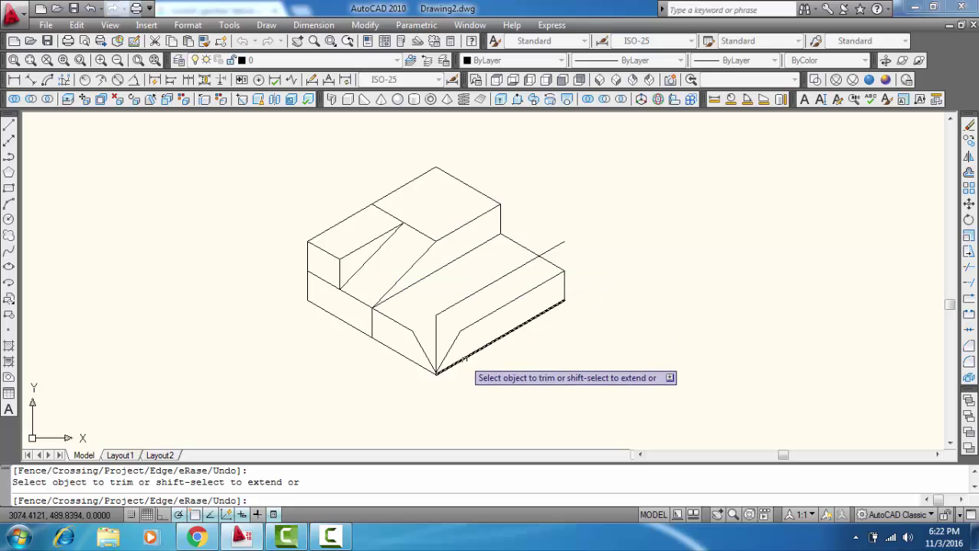
key(Escape)
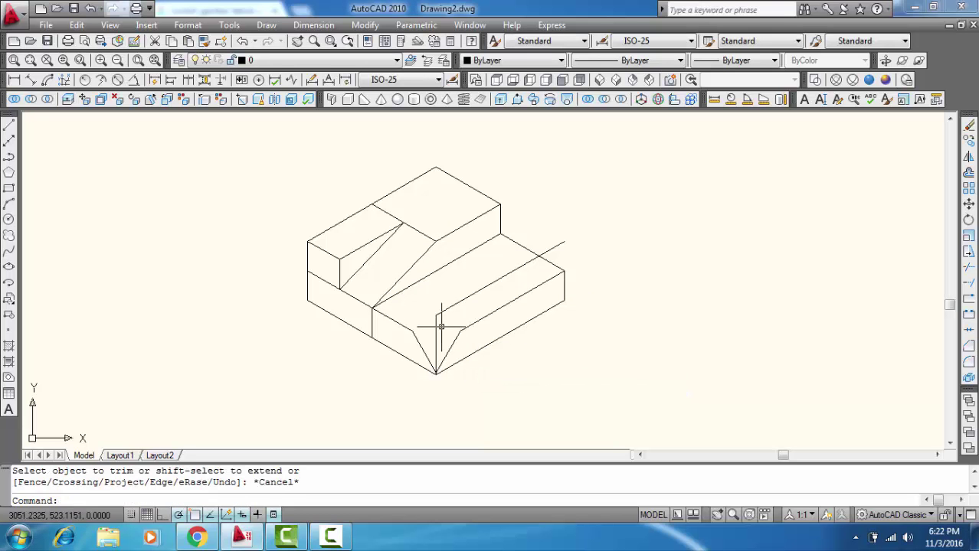
- Delete the vertical edge and the dashed line inside the V-notch
click(437, 325)
click(438, 308)
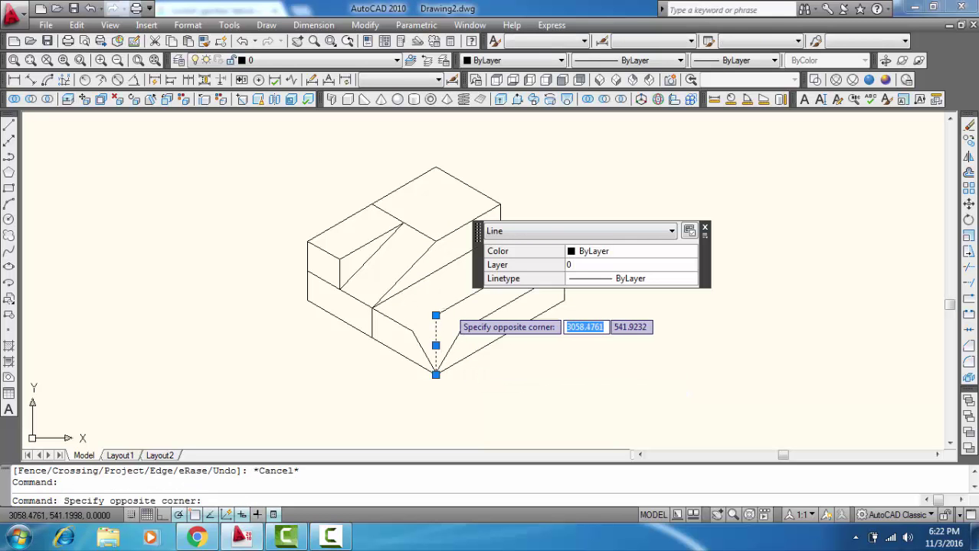
click(450, 306)
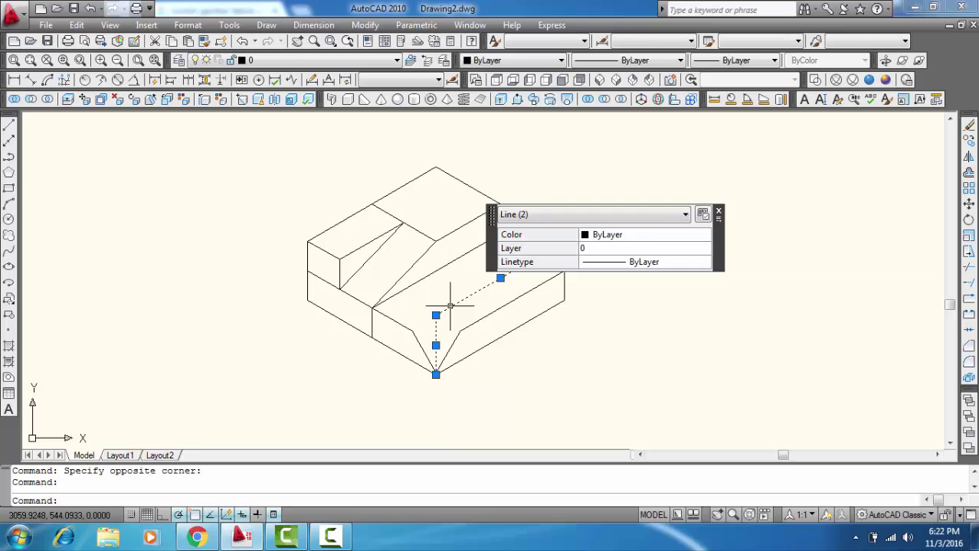
key(Delete)
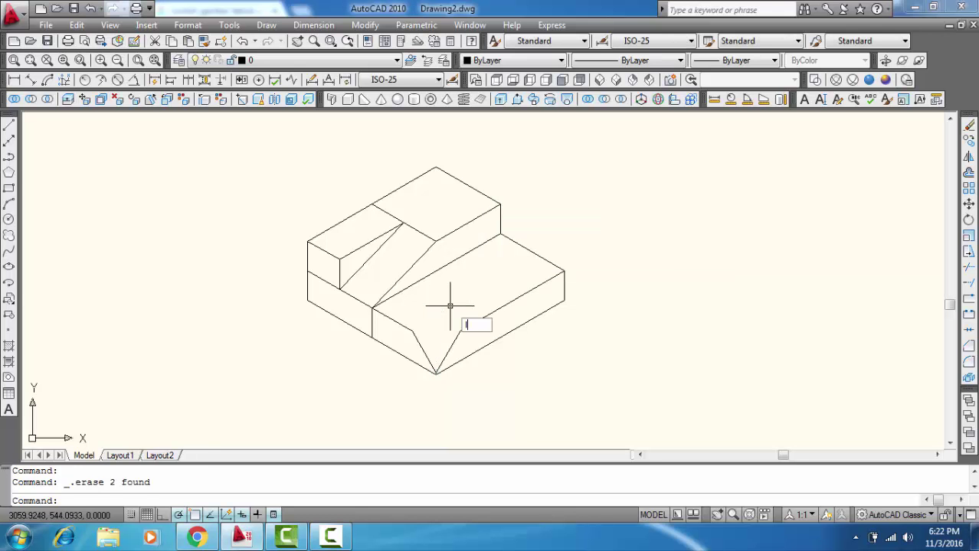
- Close the top of the V-notch with a horizontal line between its two top points
key(Return)
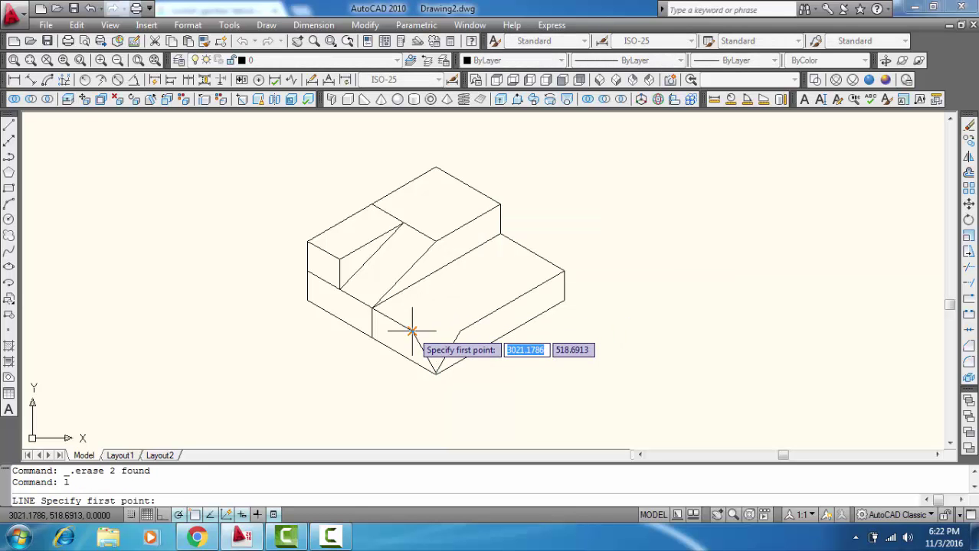
click(412, 331)
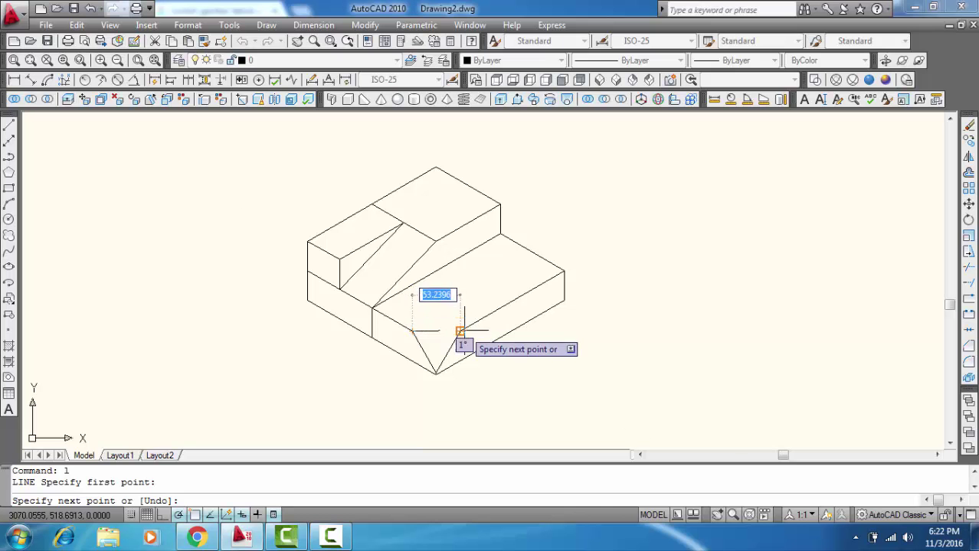
click(460, 331)
key(Return)
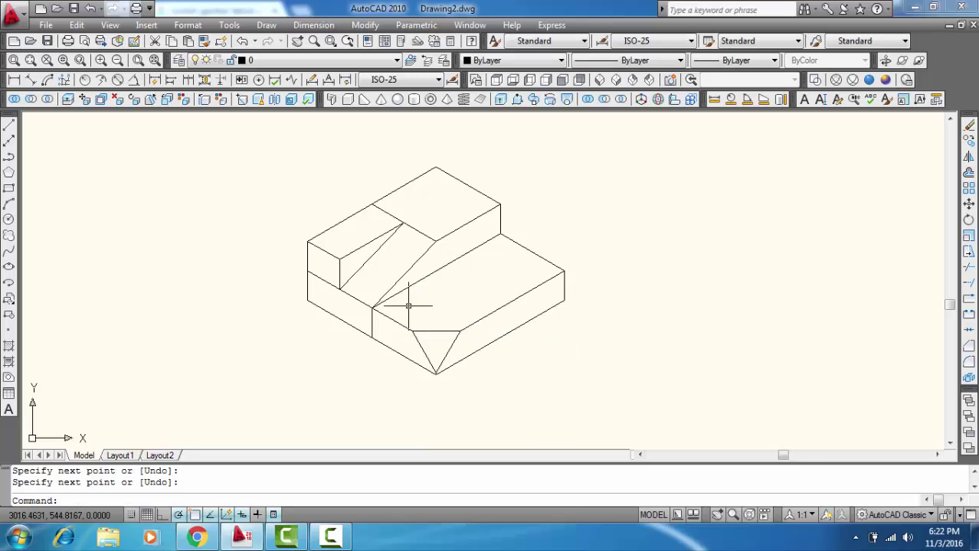
- Delete the stray vertical line on the left of the notch
scroll(366, 272, up, 1)
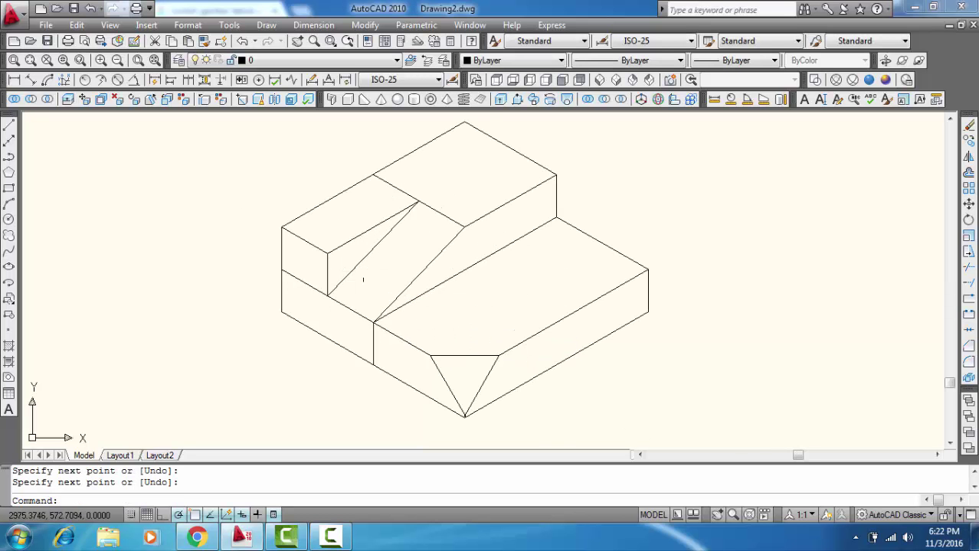
click(372, 332)
key(Delete)
text(tr)
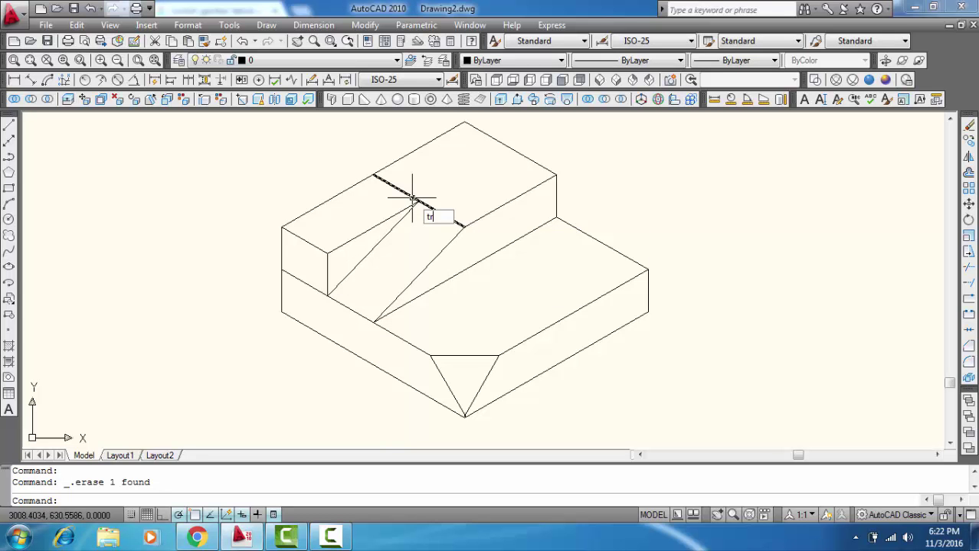
- Trim the top edge between the diagonals and delete the long leftover edge
key(Return)
key(Return)
click(398, 189)
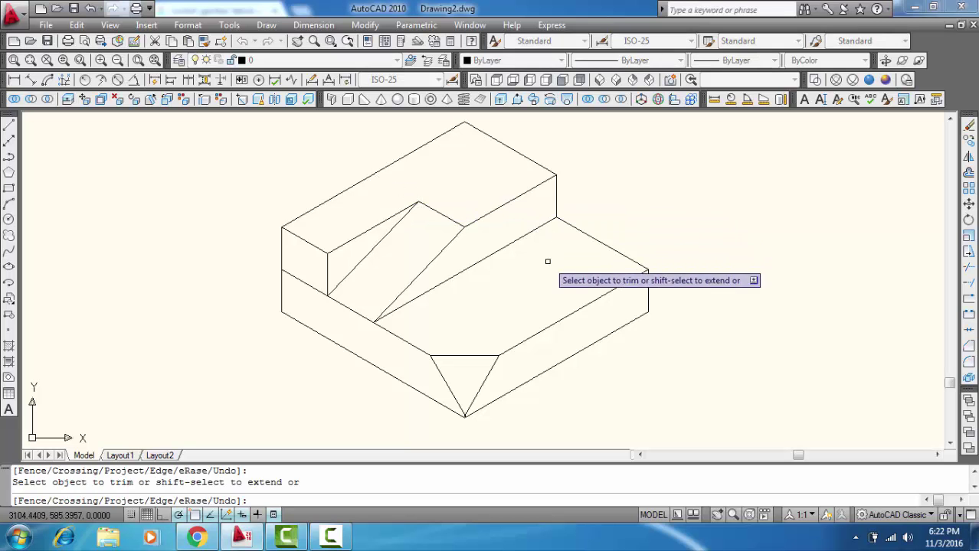
key(Escape)
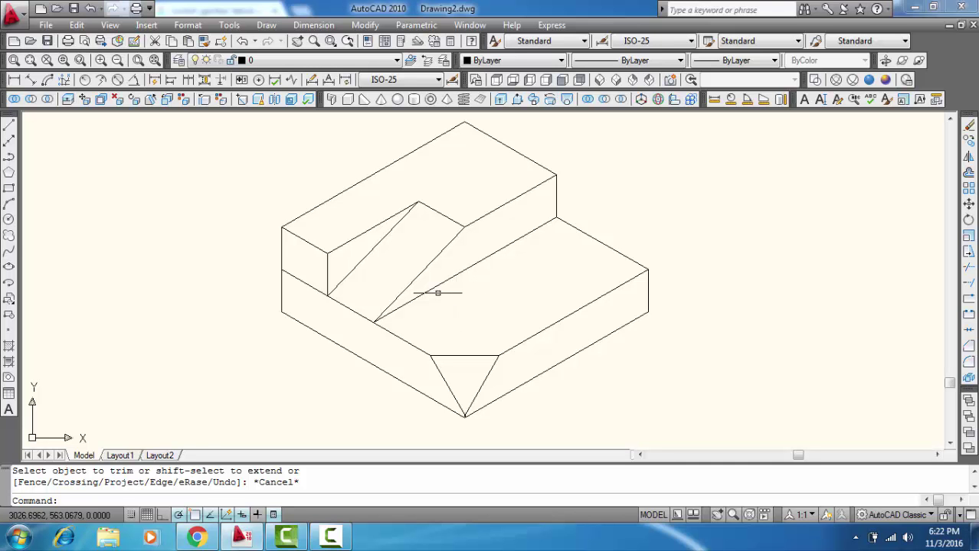
click(425, 291)
key(Delete)
- Trim away the edge piece left of the step using all edges as cutters
text(t)
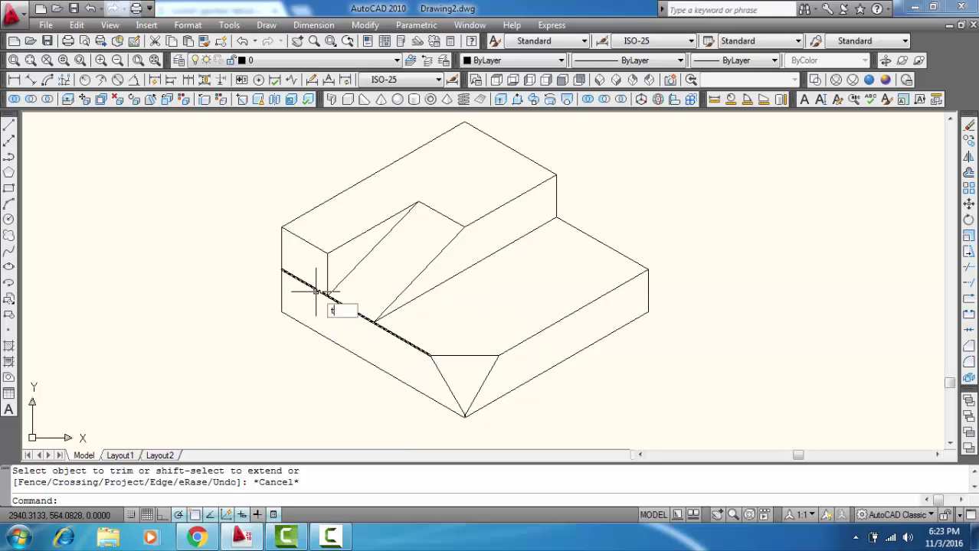
key(Return)
key(Return)
click(316, 288)
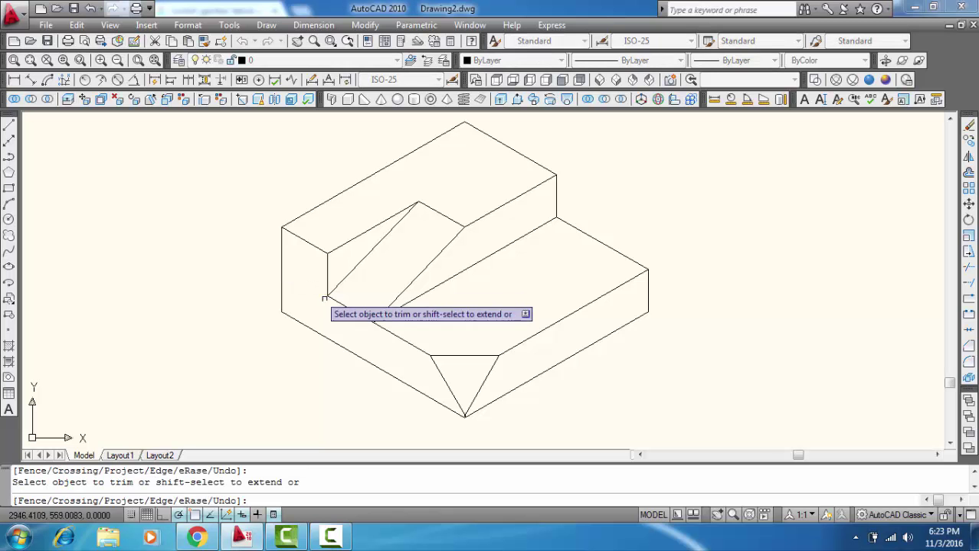
key(Escape)
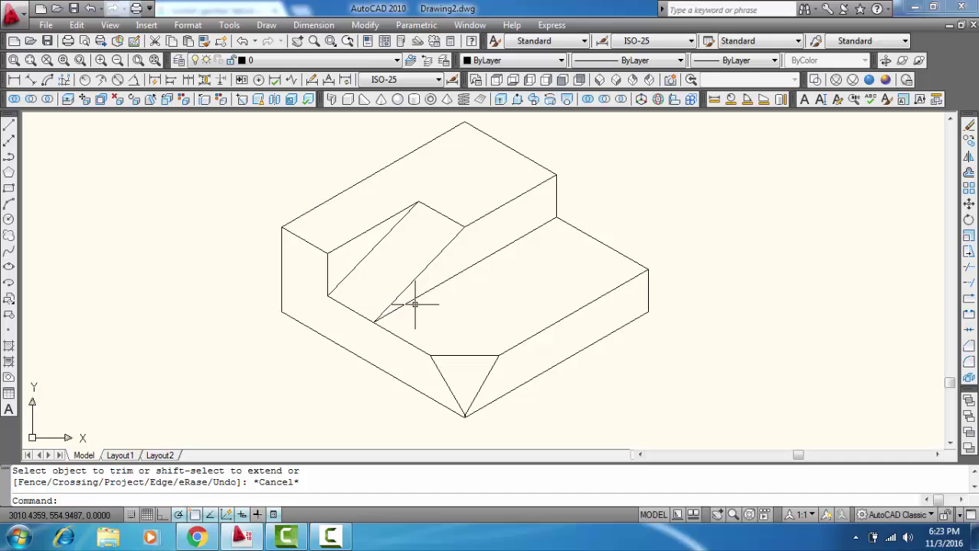
text(l)
- Draw a short vertical line down from the step's inner corner
key(Return)
scroll(414, 304, down, 4)
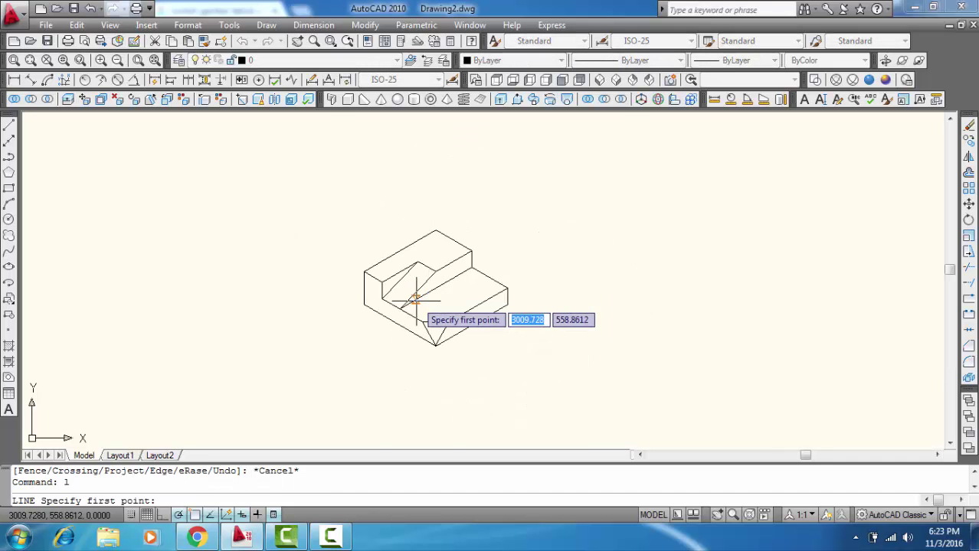
scroll(414, 304, up, 6)
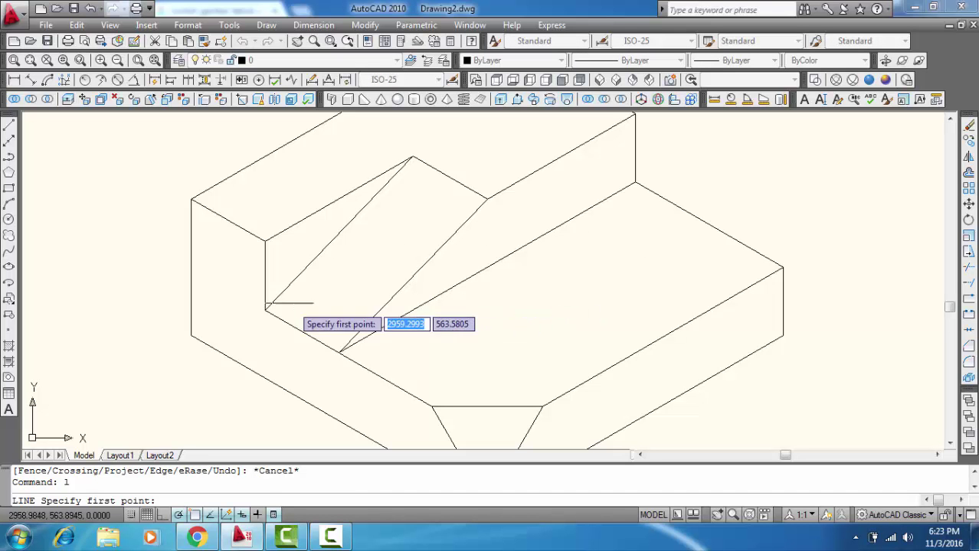
click(265, 241)
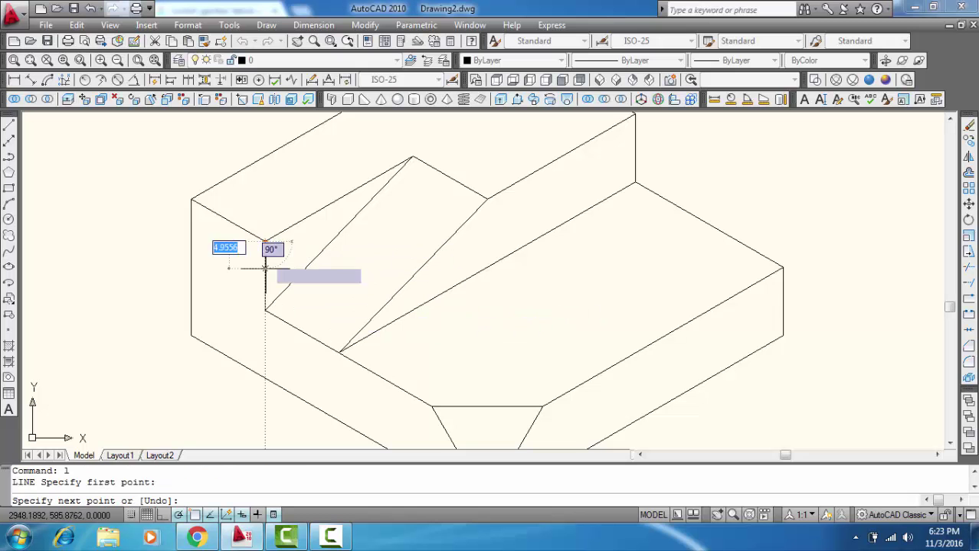
click(265, 310)
key(Return)
key(Return)
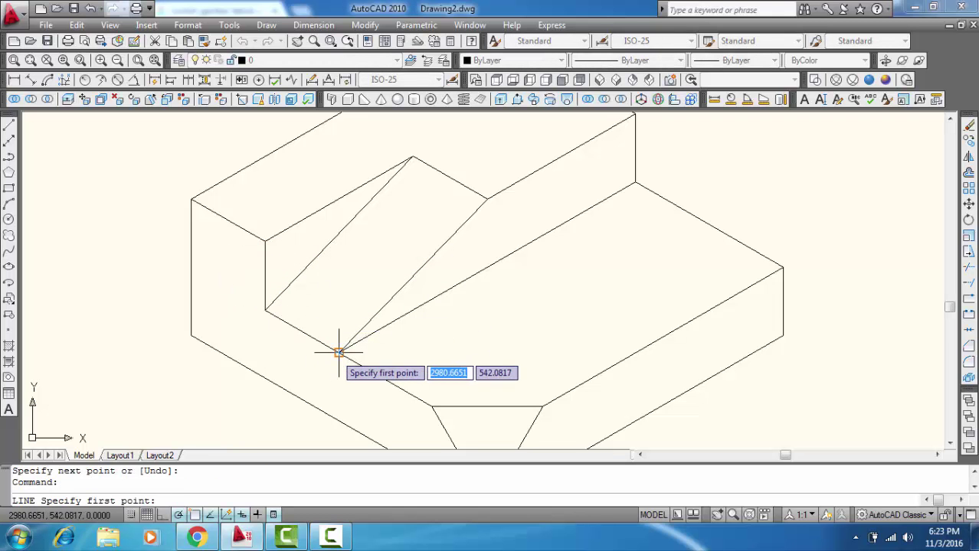
- From the sloped cut's bottom corner, draw a 30-unit edge at 30° with a vertical rising from it
click(339, 352)
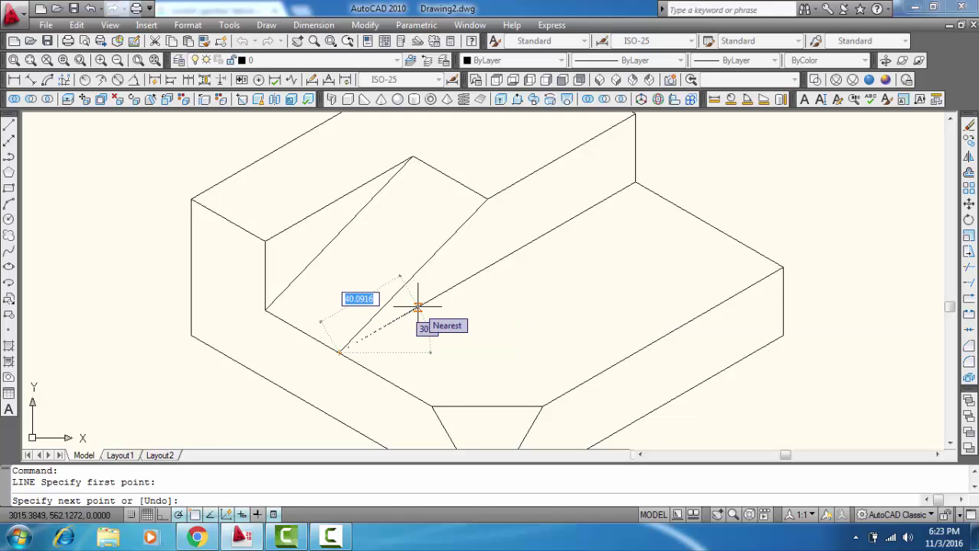
key(F8)
text(<30)
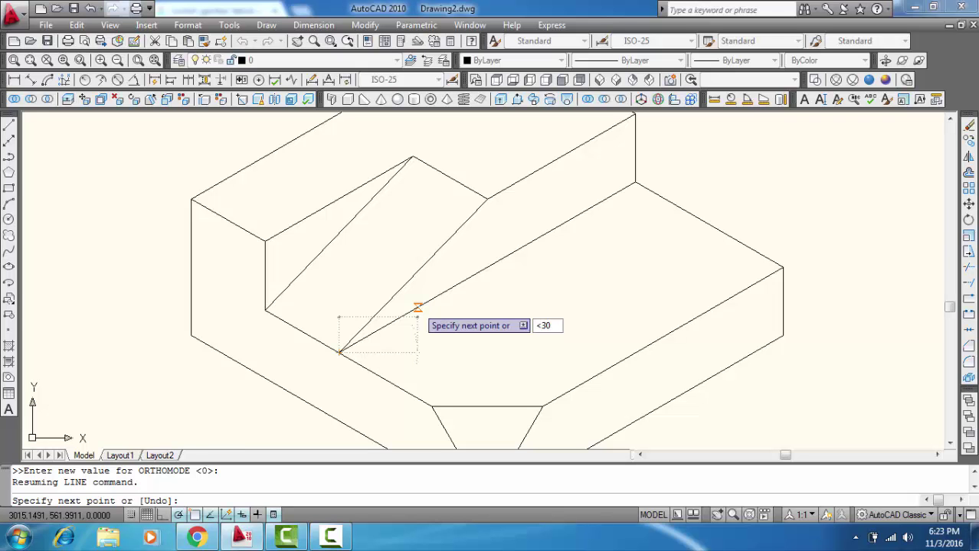
key(Return)
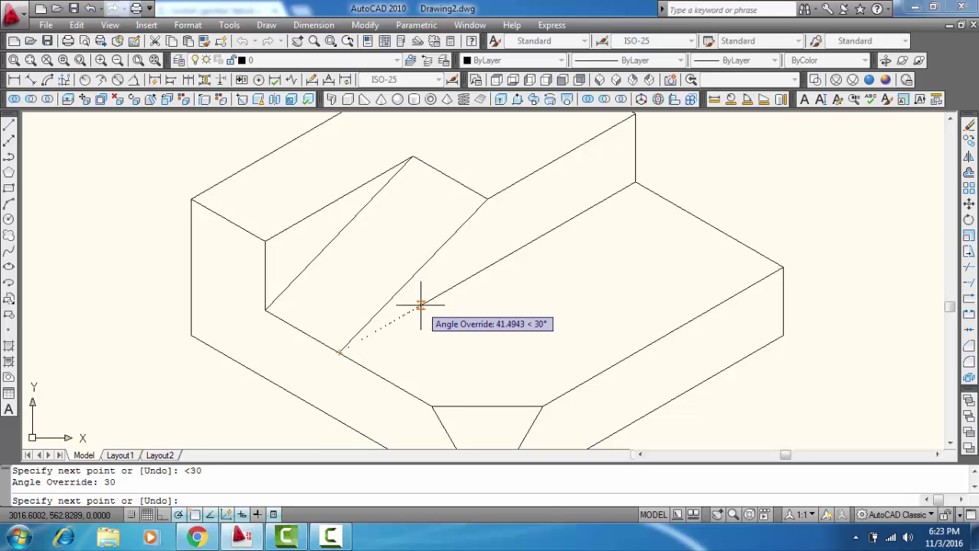
text(30)
key(Return)
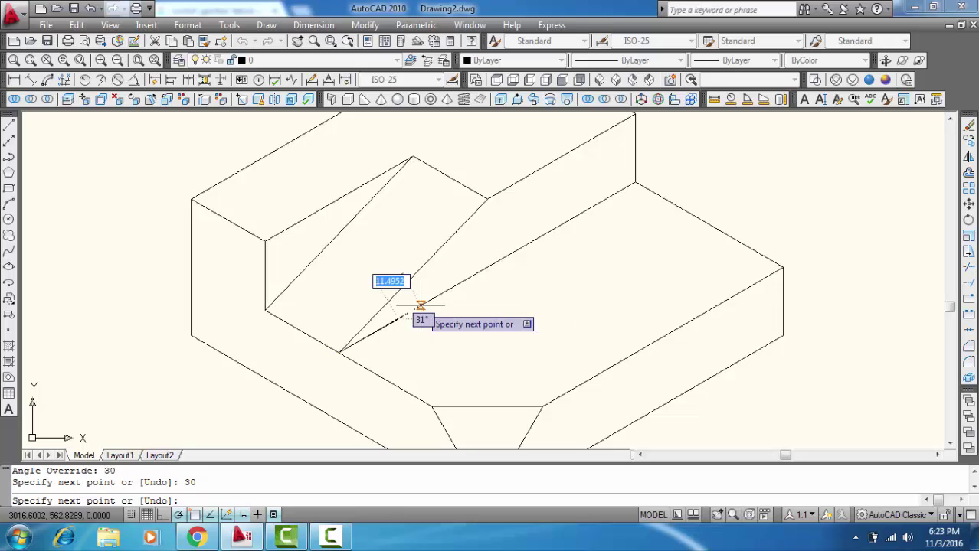
click(402, 247)
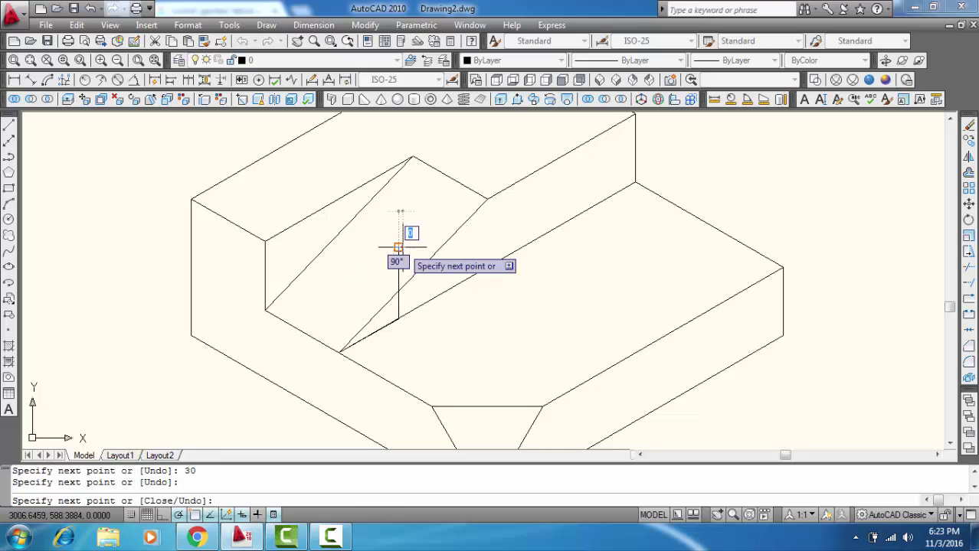
key(Return)
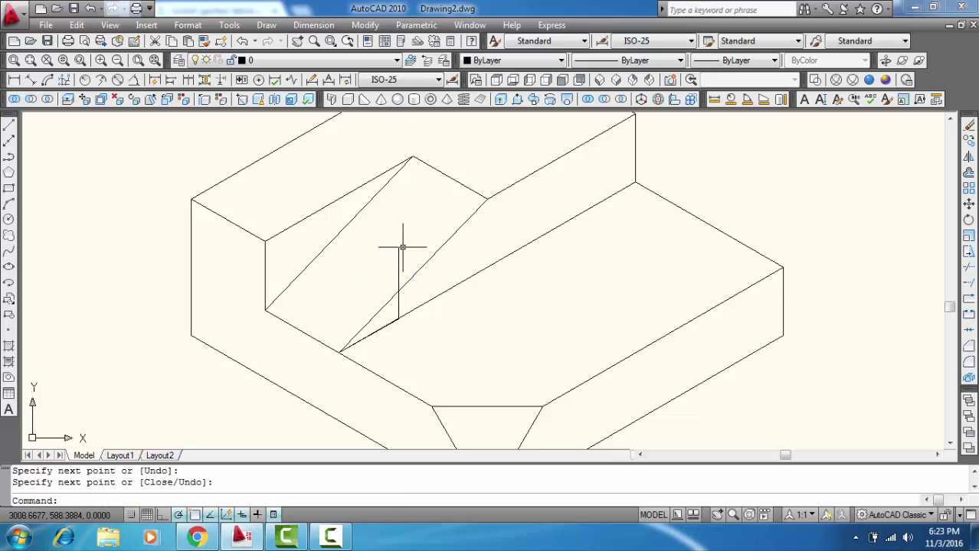
text(tr)
- Trim the notch vertical back to the sloped face
key(Return)
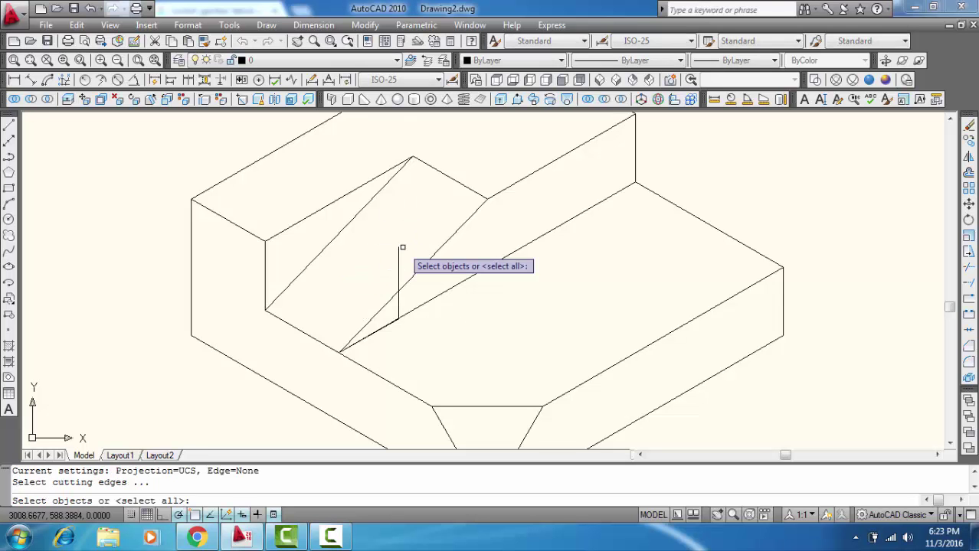
key(Return)
click(397, 259)
key(Return)
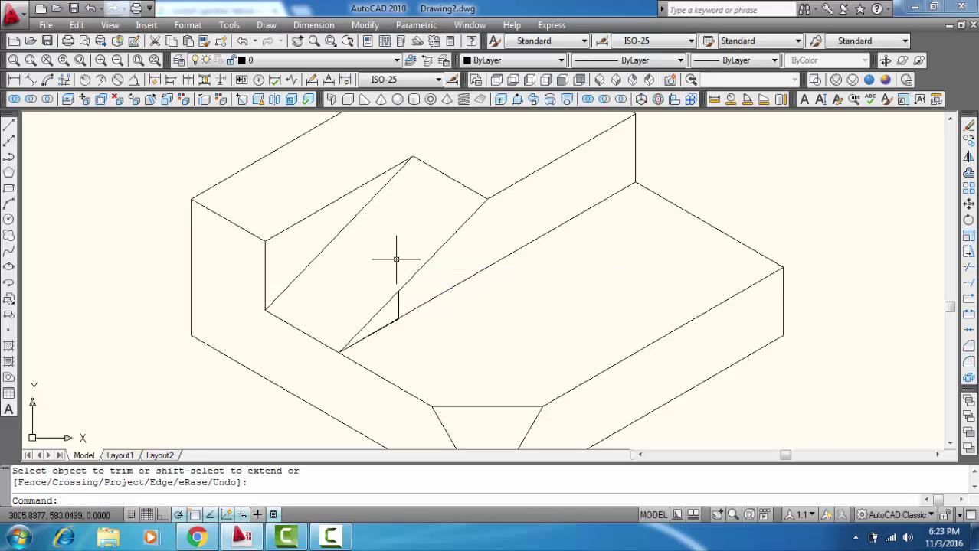
- From the trimmed vertical's top, draw a 30-unit edge at 30° then a 30-unit edge at 150°
key(Return)
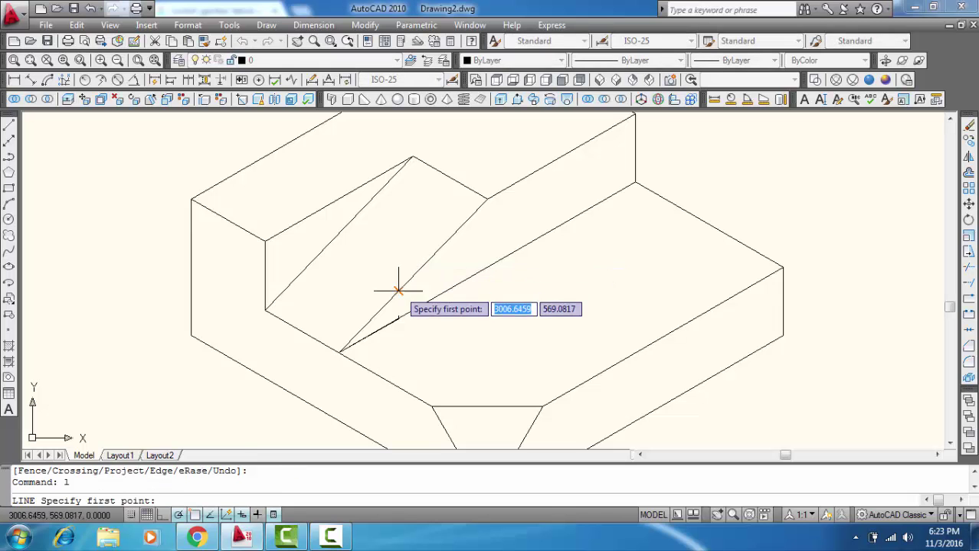
click(398, 291)
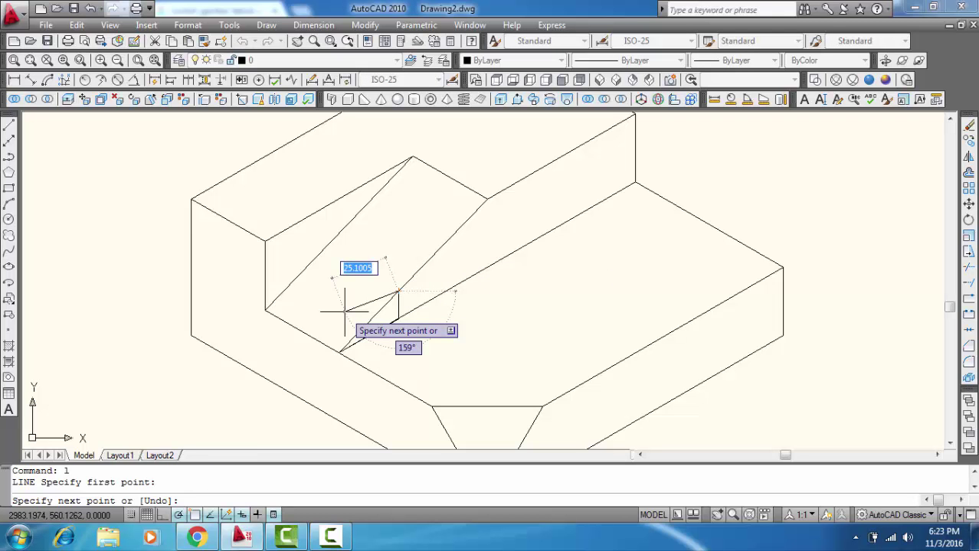
text(<30)
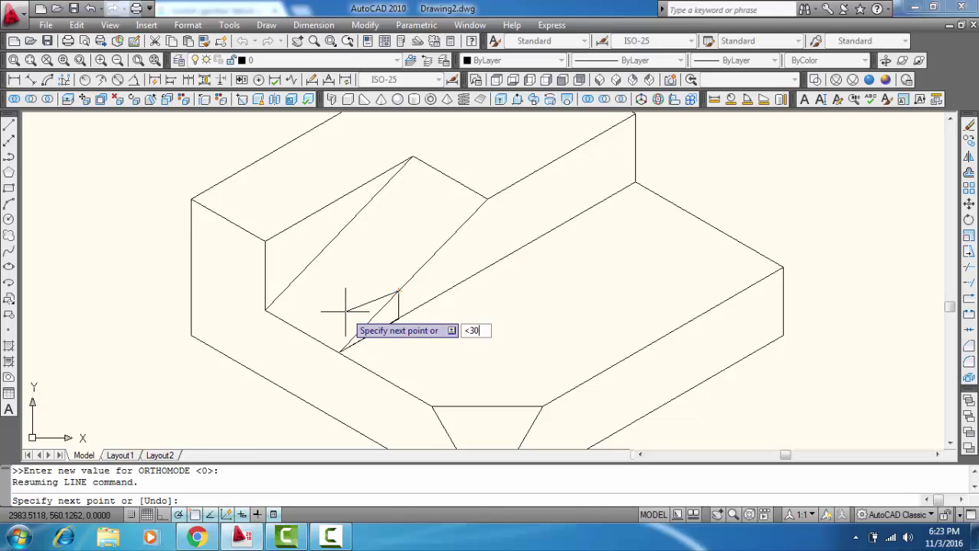
key(Return)
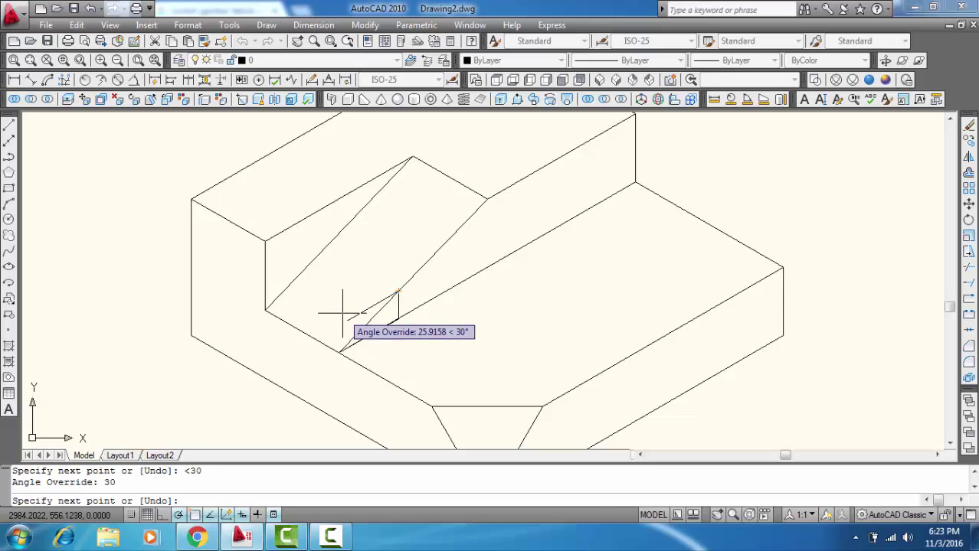
text(30)
key(Return)
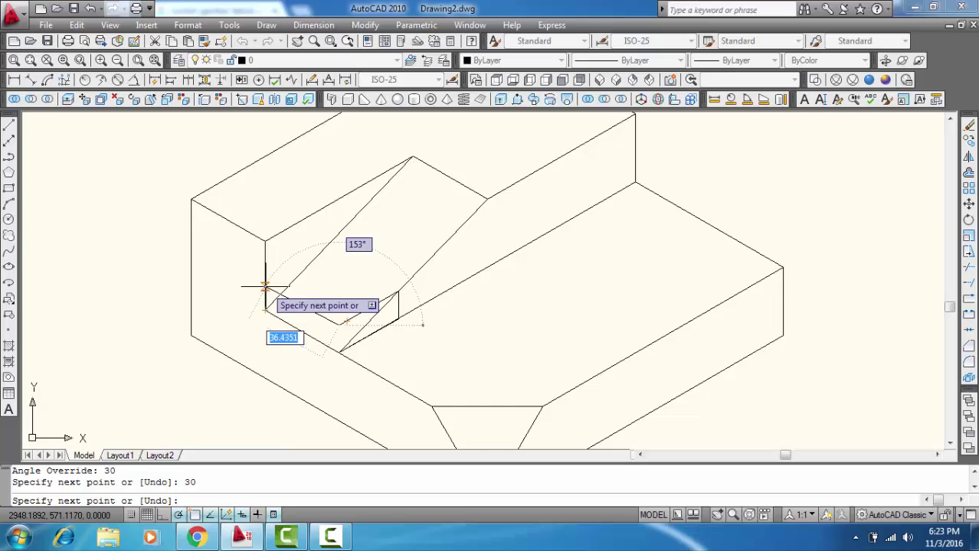
key(F8)
text(<150)
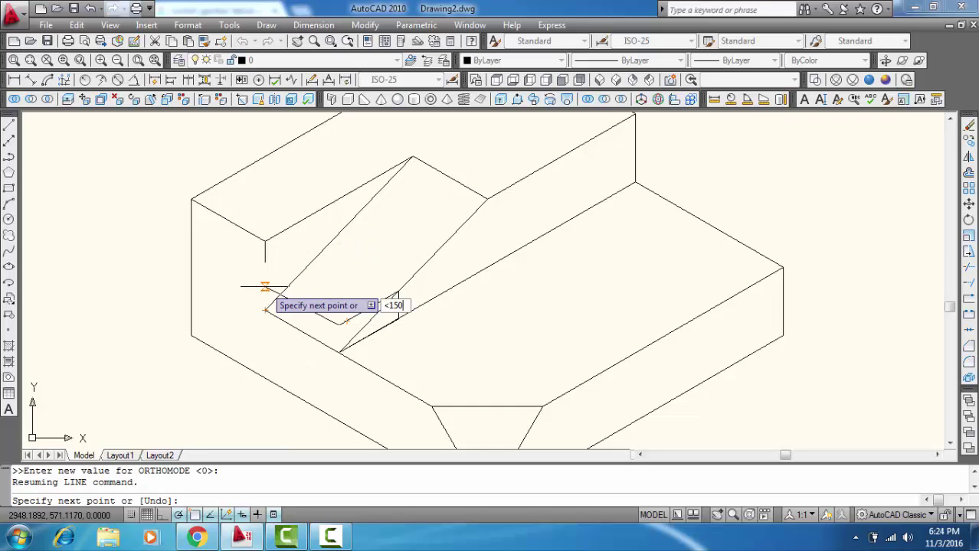
key(Return)
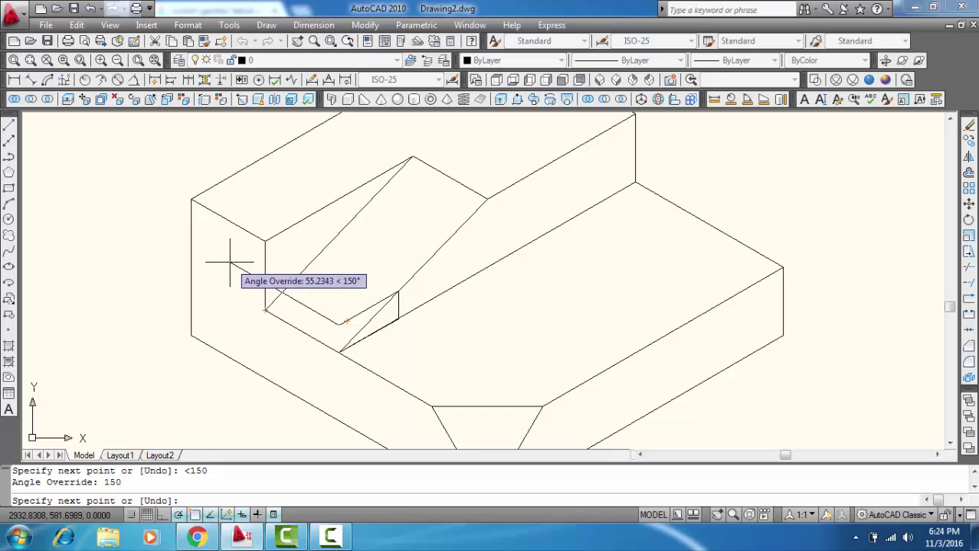
text(30)
key(Return)
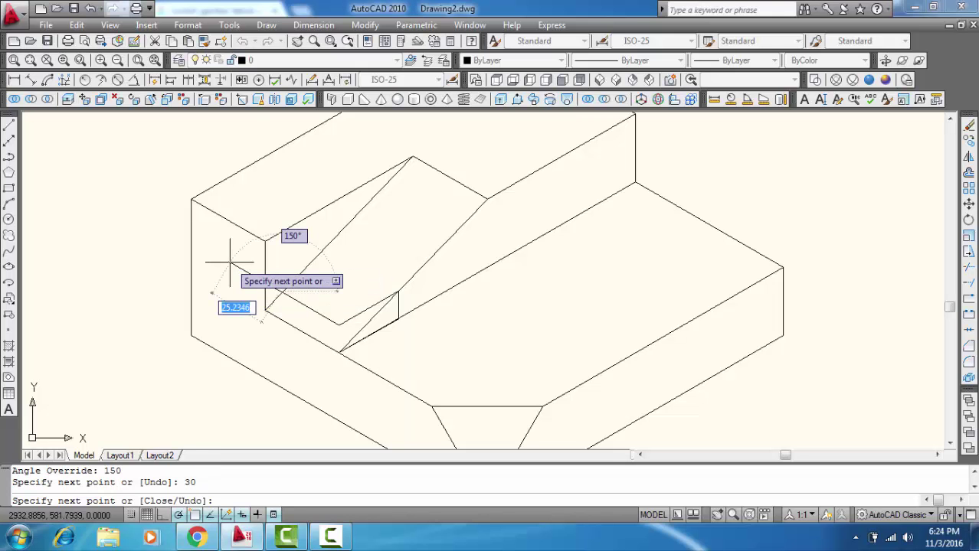
key(Return)
- Draw a closing vertical edge from the notch's lower endpoint up to its corner
scroll(294, 300, down, 2)
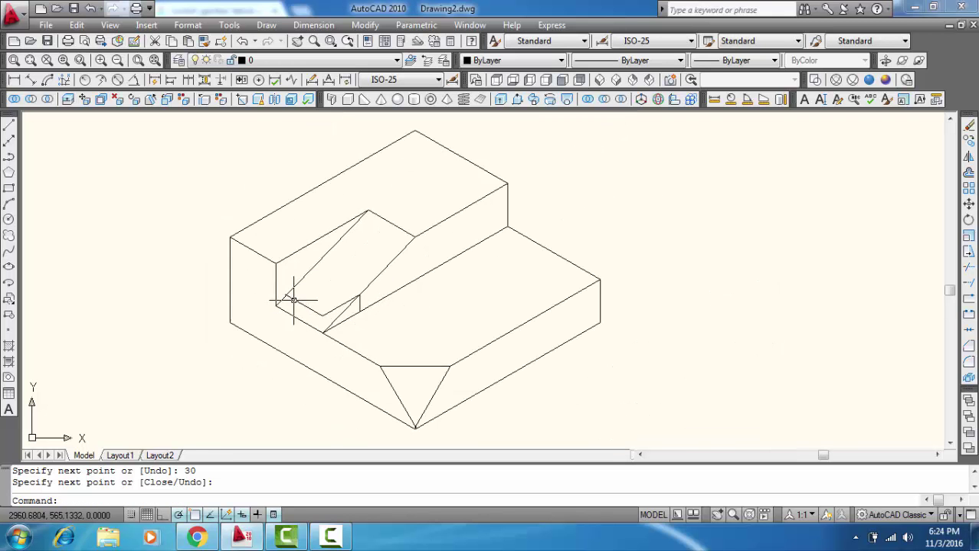
scroll(294, 300, up, 3)
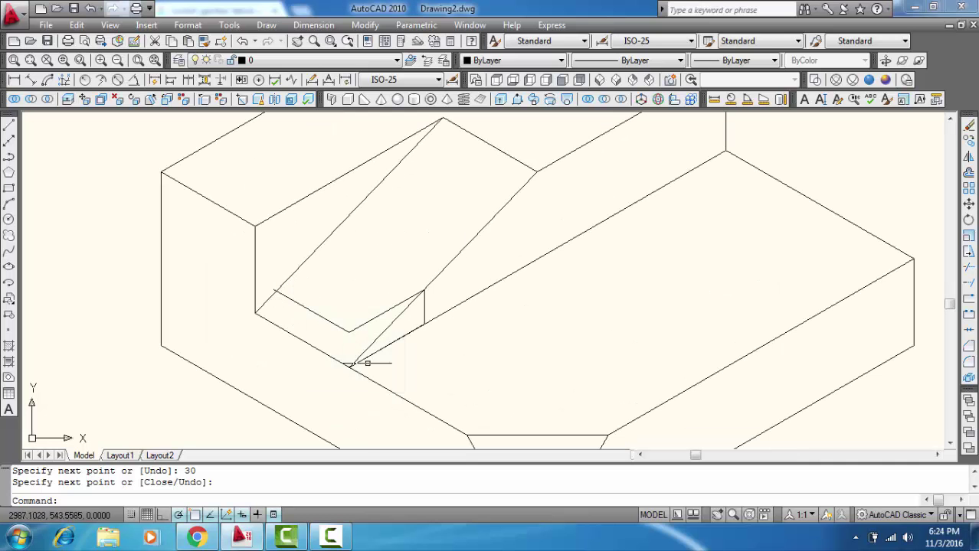
text(l)
key(Return)
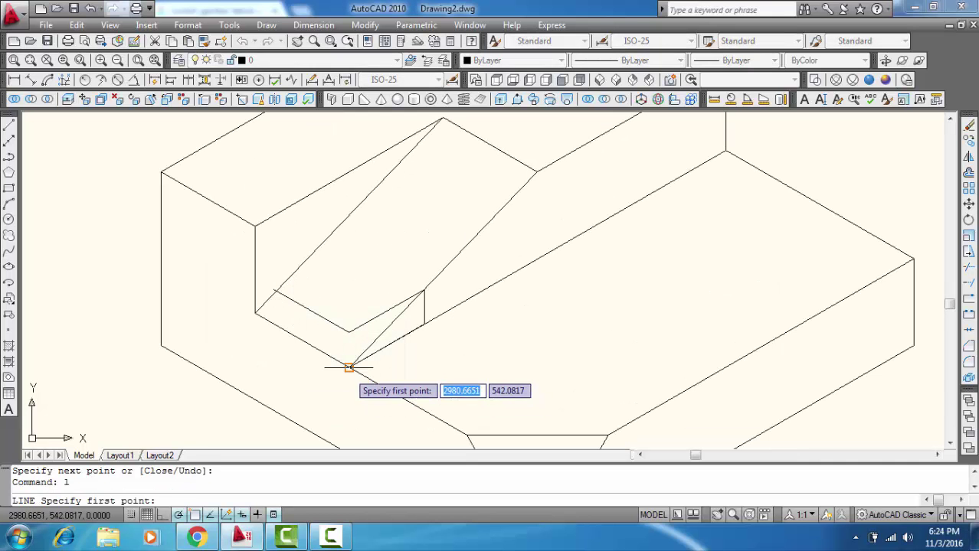
click(350, 366)
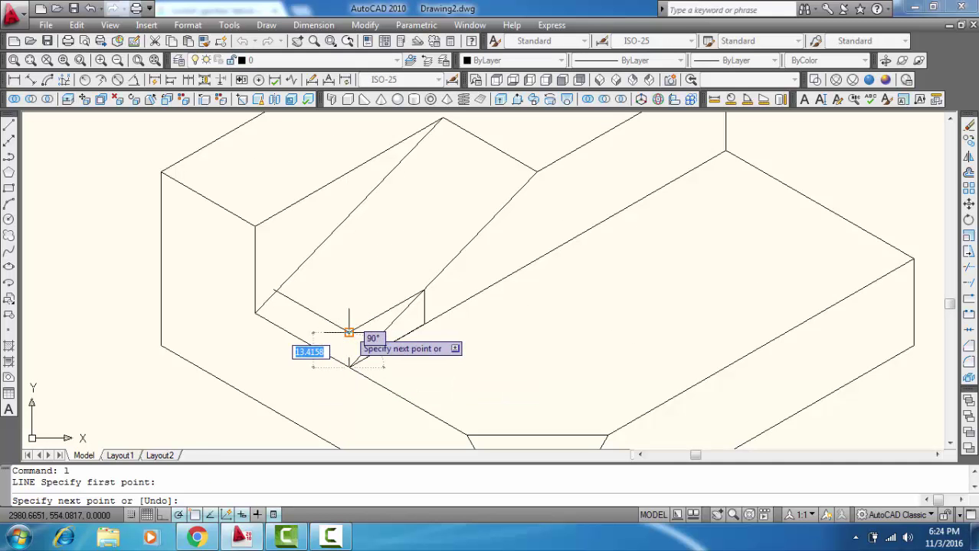
click(348, 332)
key(Return)
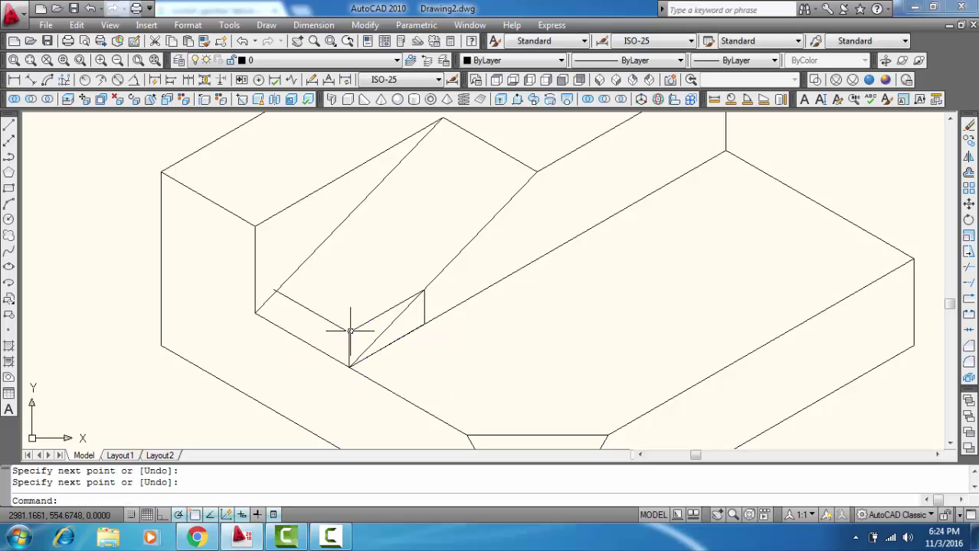
- Delete the extra line running into the notch
click(477, 135)
right_click(477, 136)
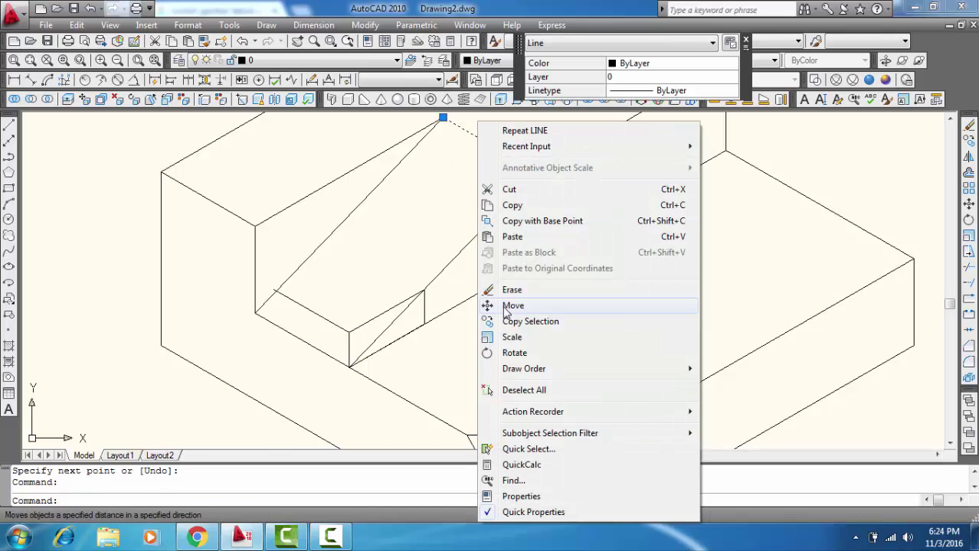
click(351, 304)
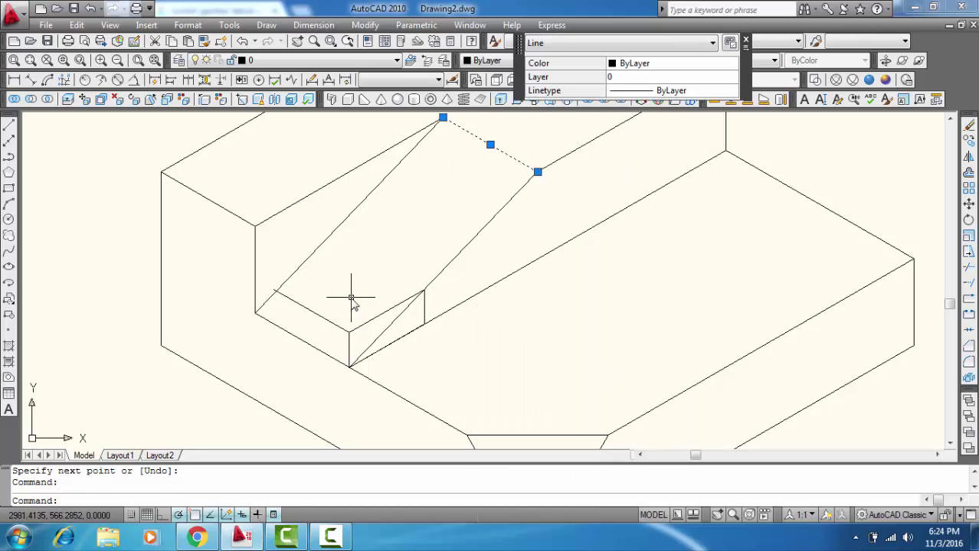
click(311, 308)
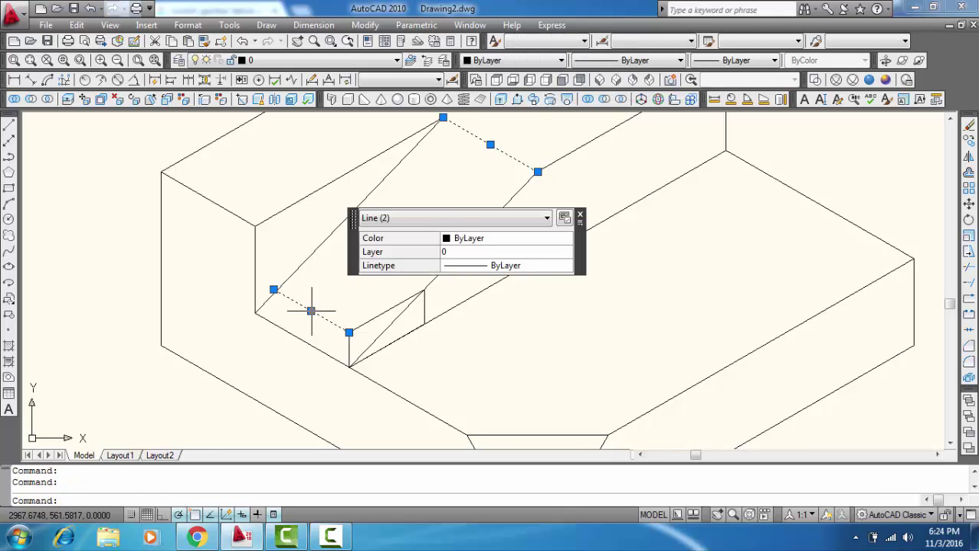
key(Escape)
click(311, 310)
key(Delete)
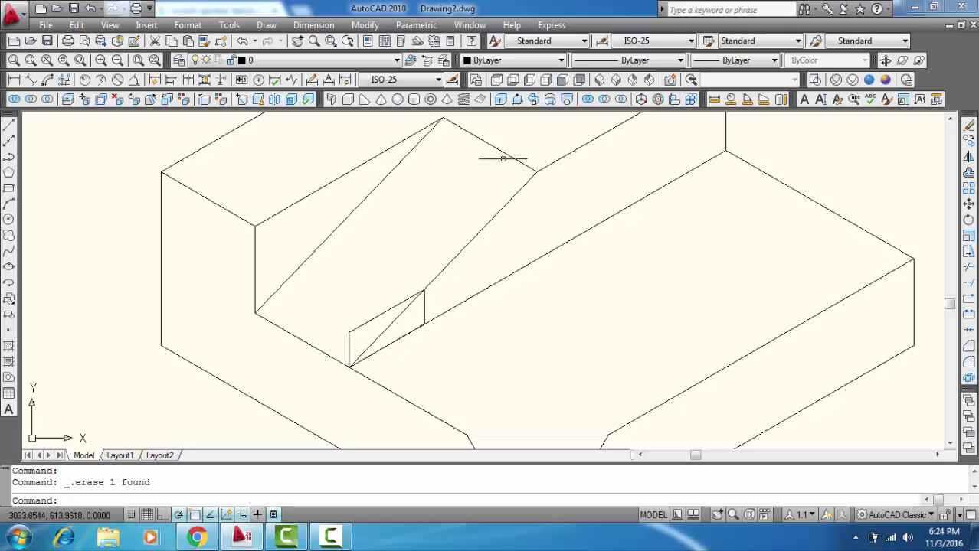
- Copy the block edge to two positions to outline the notch
click(505, 156)
right_click(502, 154)
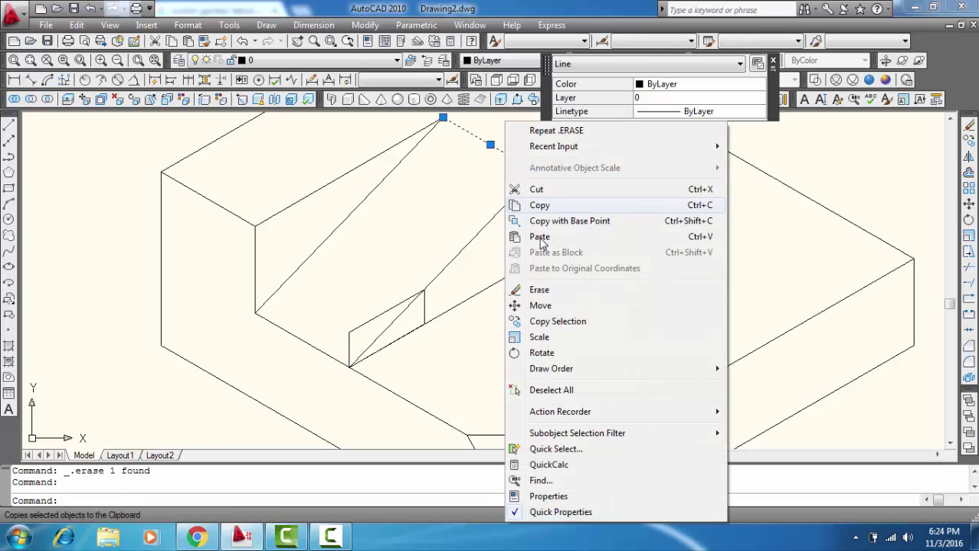
click(545, 321)
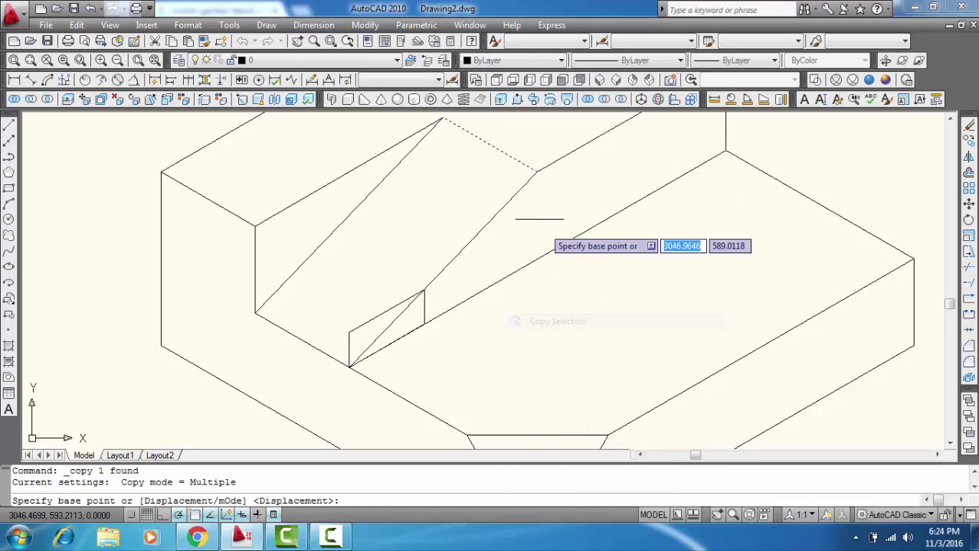
click(537, 172)
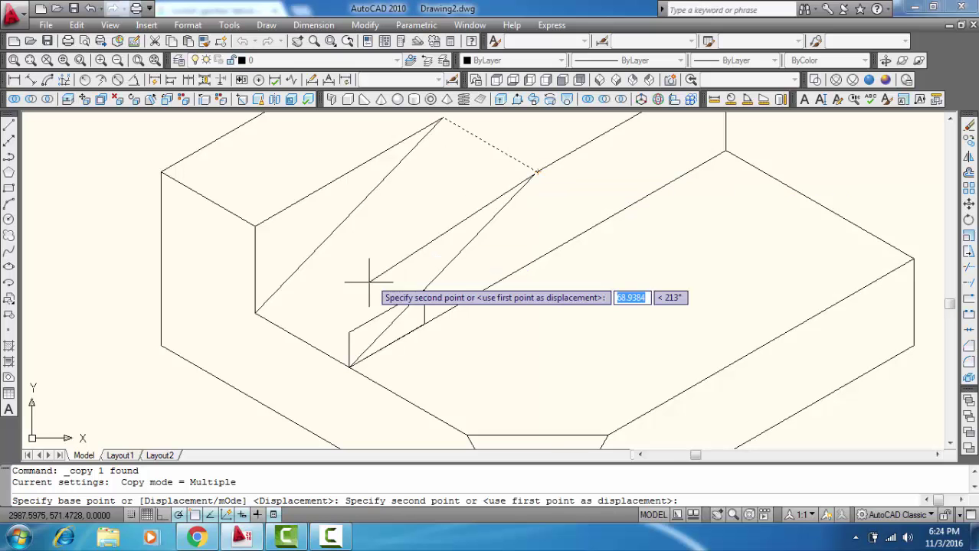
click(348, 333)
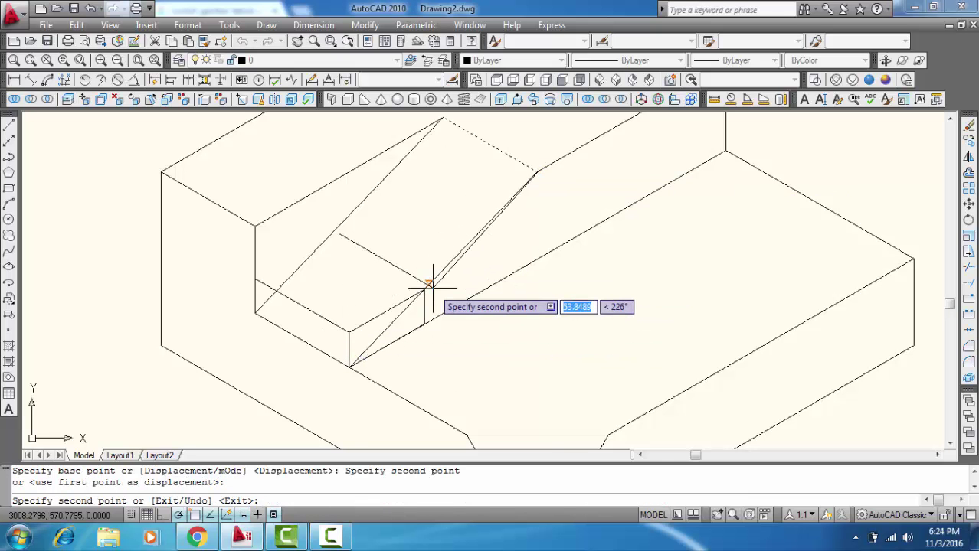
click(424, 289)
key(Return)
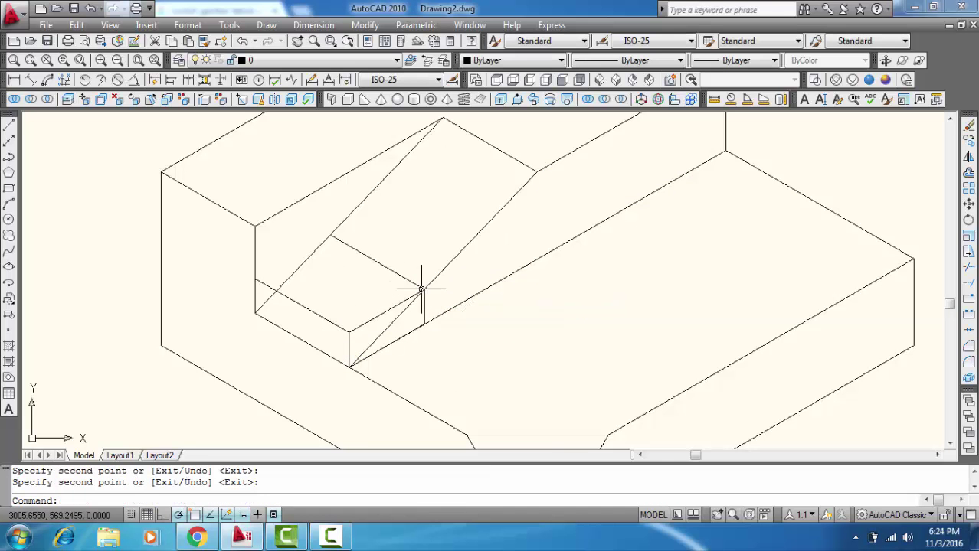
- Copy the diagonal edge to the box corner
key(Return)
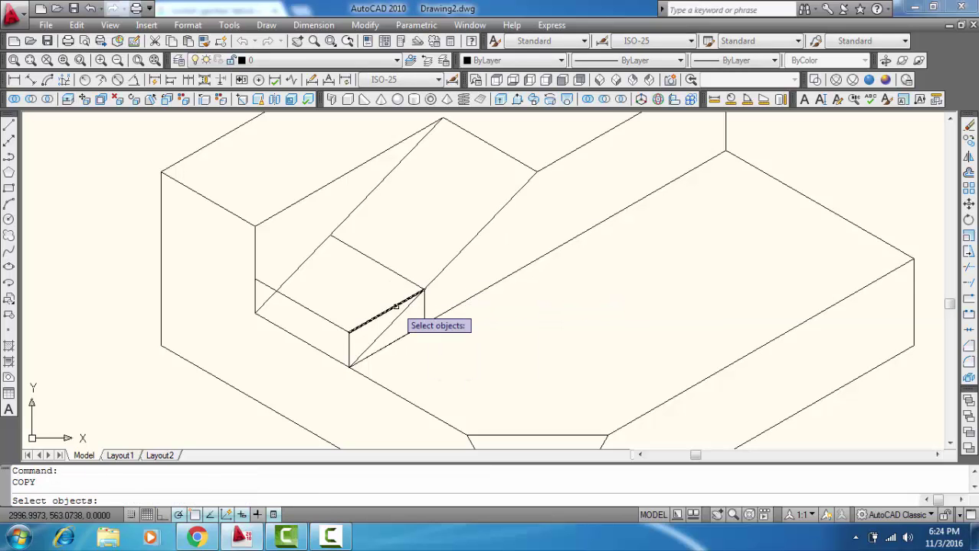
click(396, 306)
key(Return)
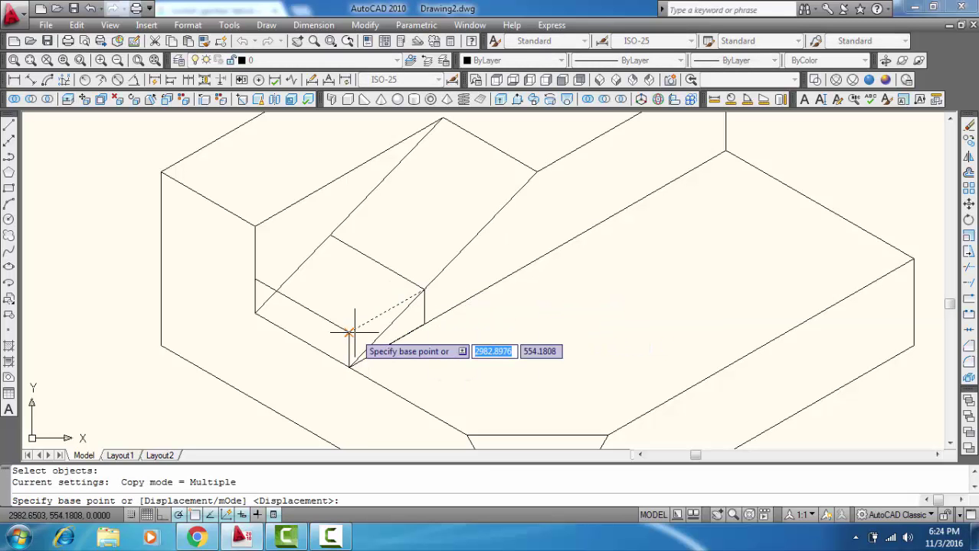
click(349, 330)
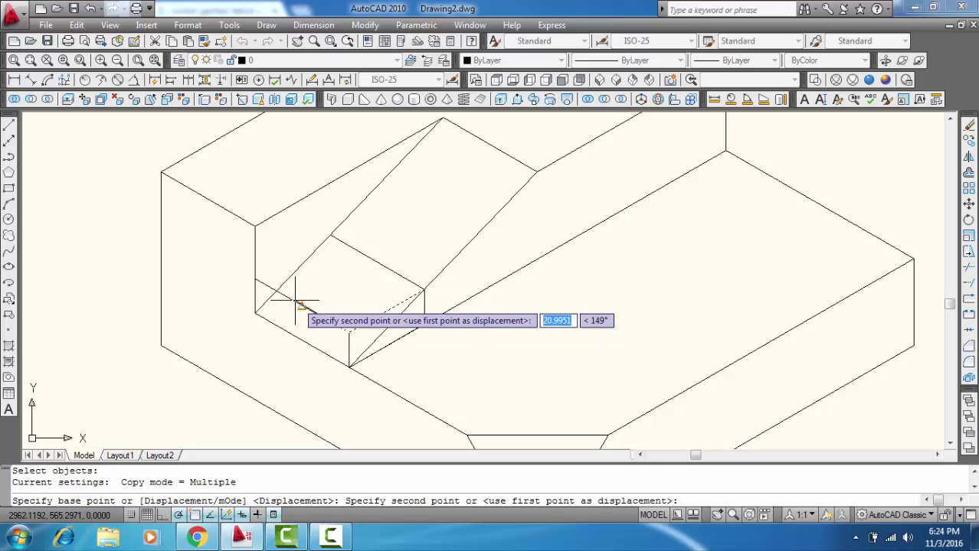
click(255, 278)
key(Return)
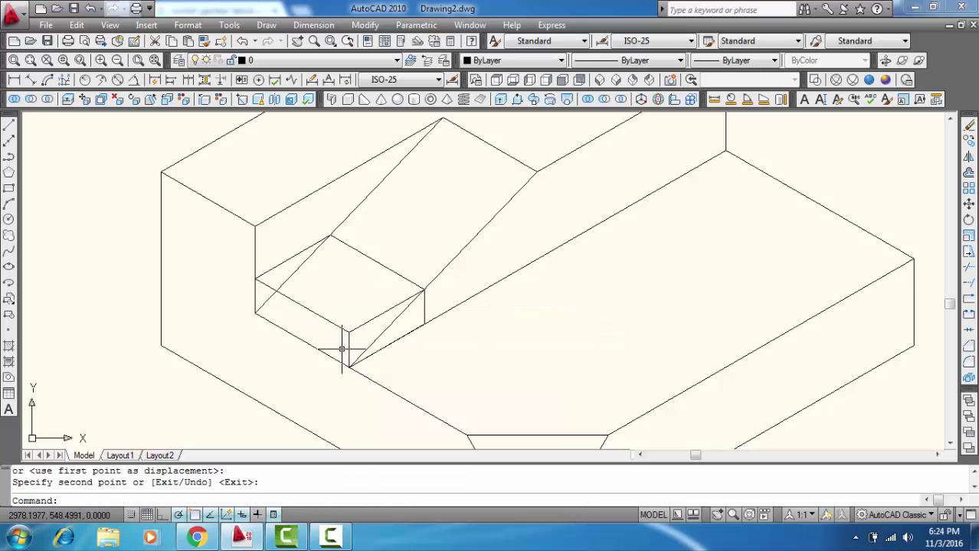
text(tr)
key(Return)
key(Return)
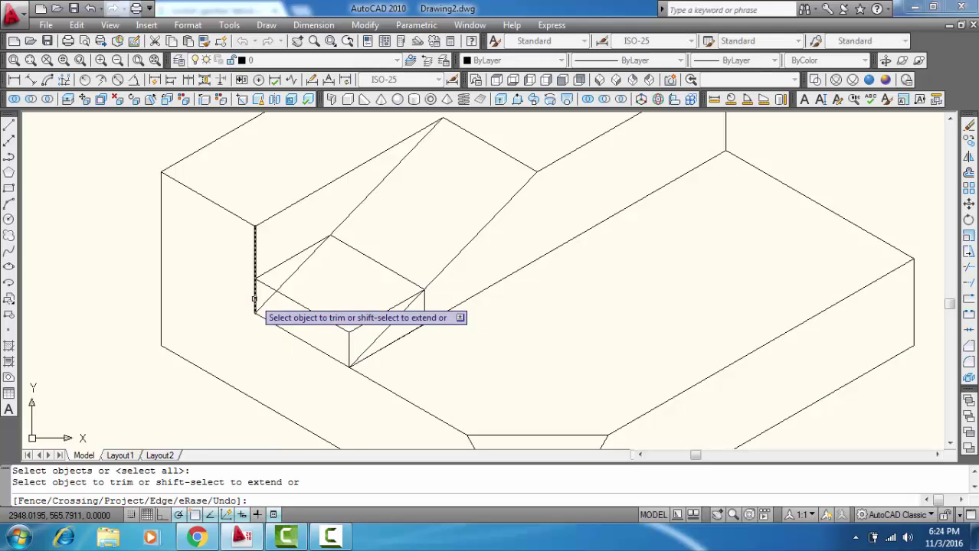
- Trim the lower vertical end, the extra diagonal, and the diagonal across the small front face
click(254, 300)
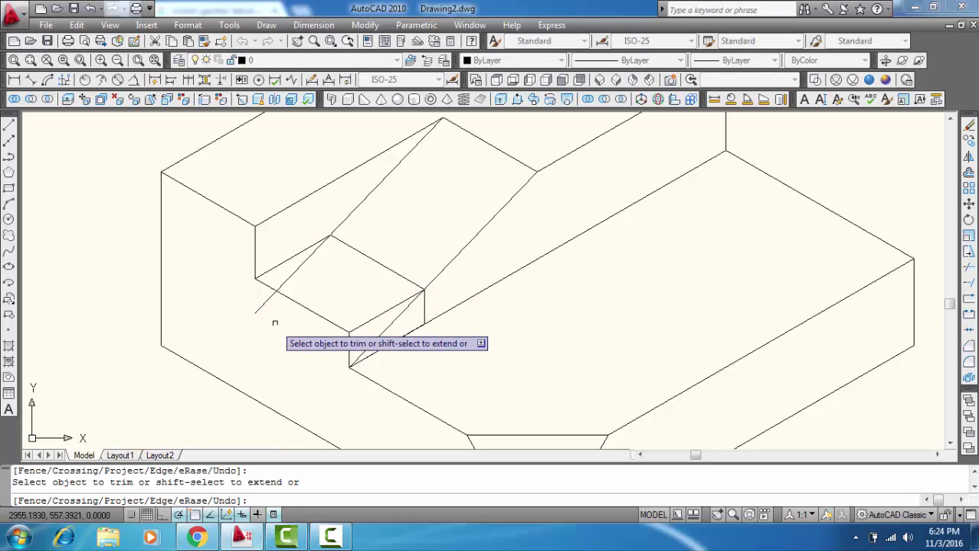
click(284, 280)
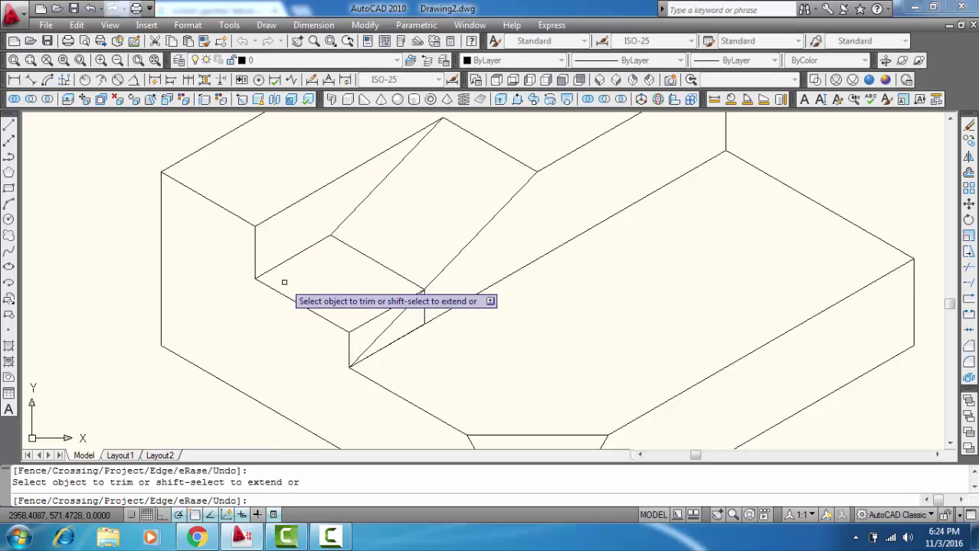
click(384, 327)
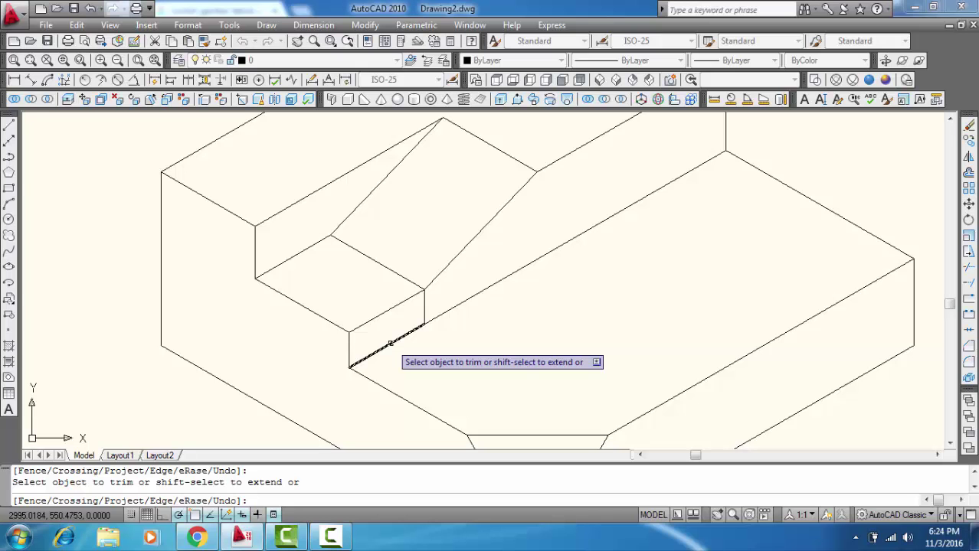
key(Return)
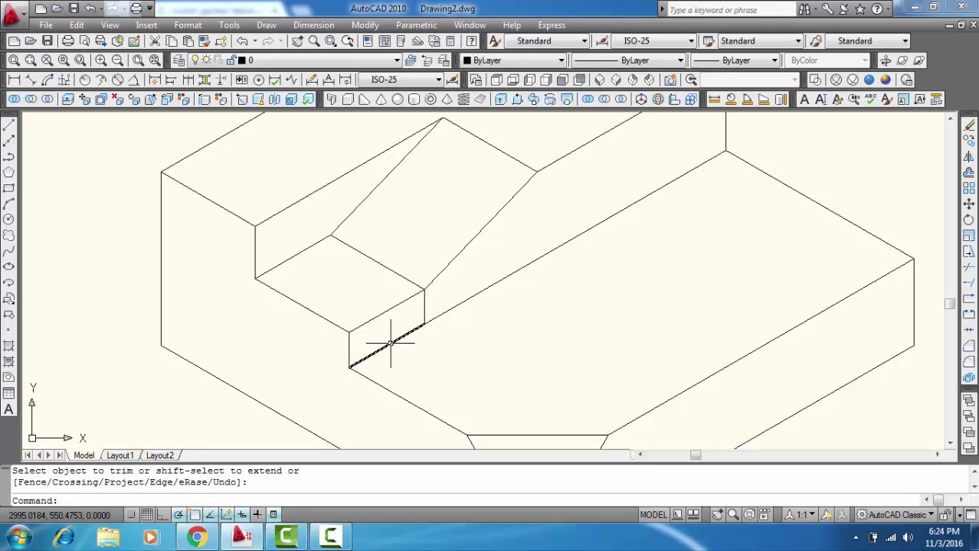
key(Return)
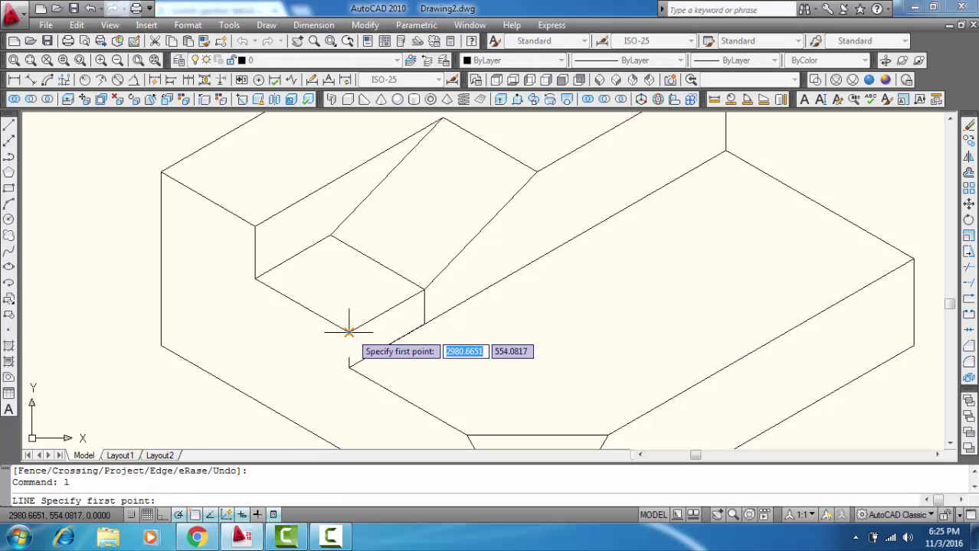
click(349, 334)
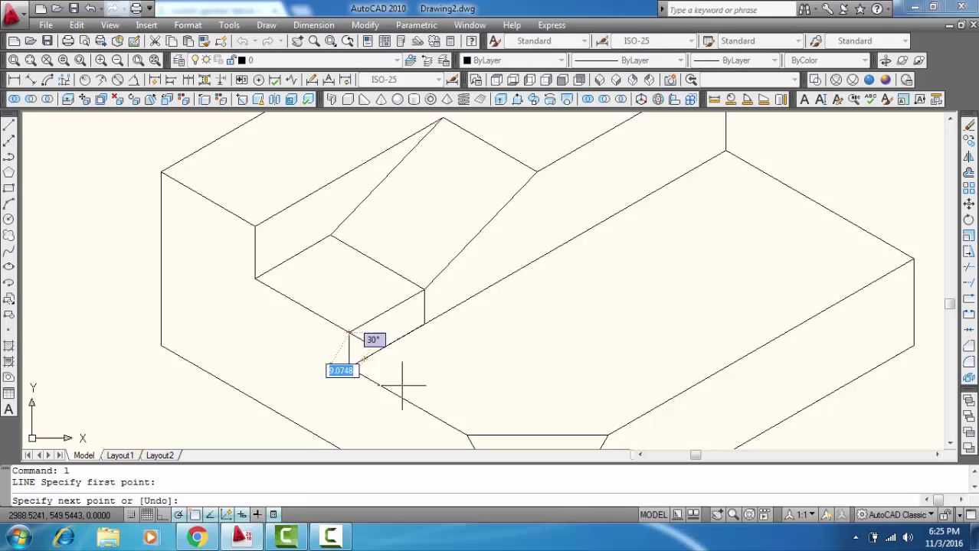
- Draw a sloped line from the notch corner to the block's lower front edge and copy it
click(466, 435)
key(Return)
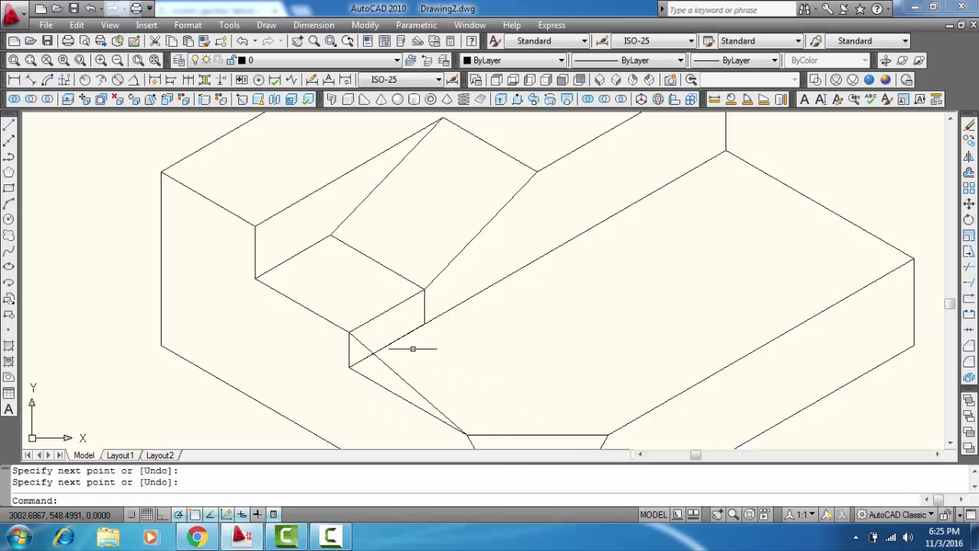
click(388, 314)
right_click(387, 315)
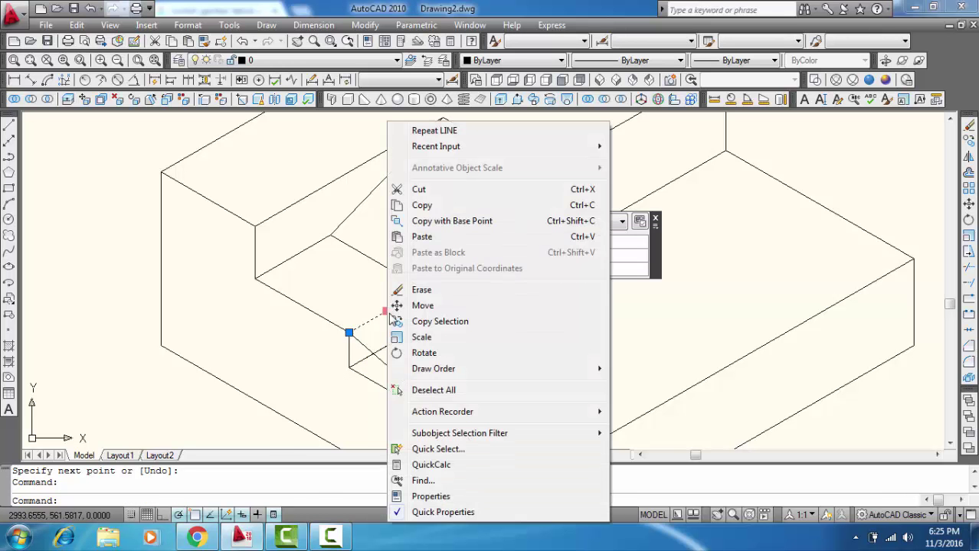
click(420, 321)
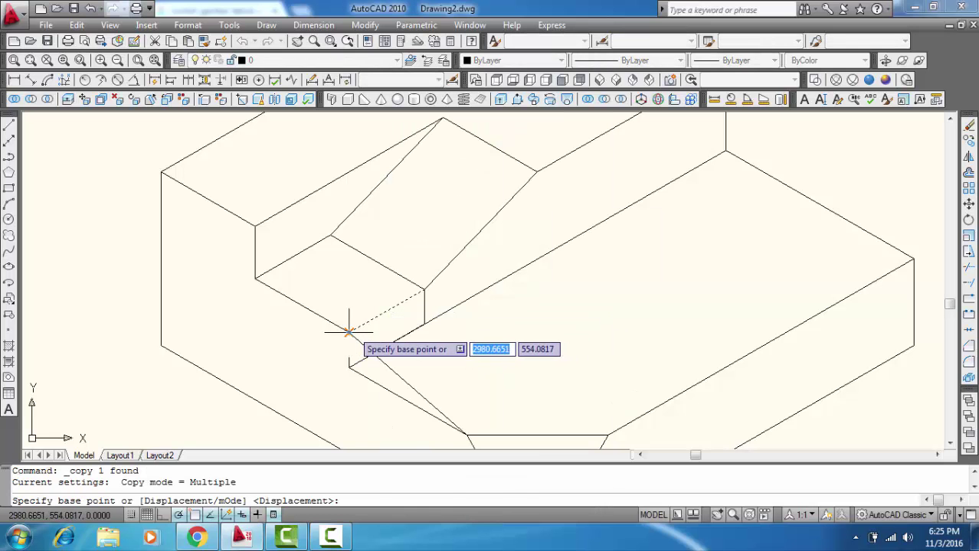
click(349, 333)
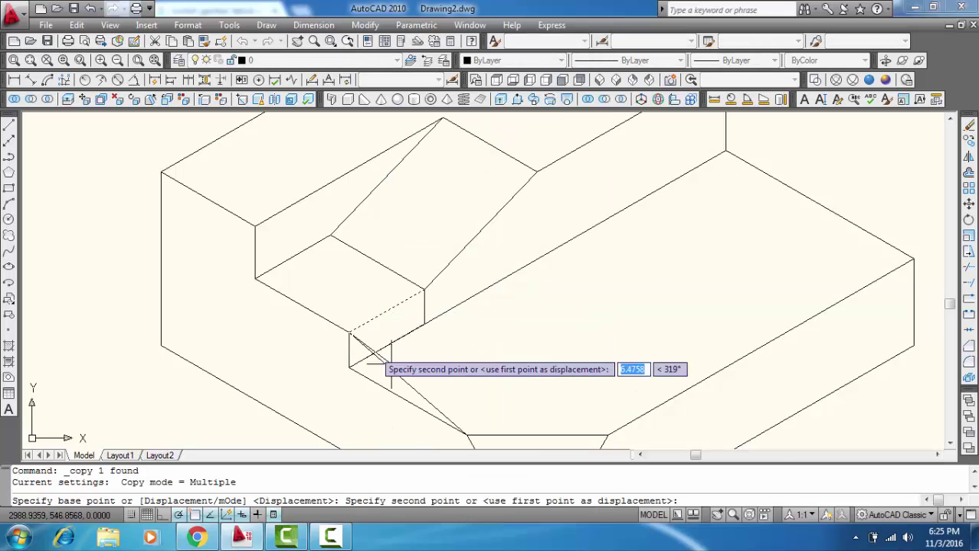
click(467, 434)
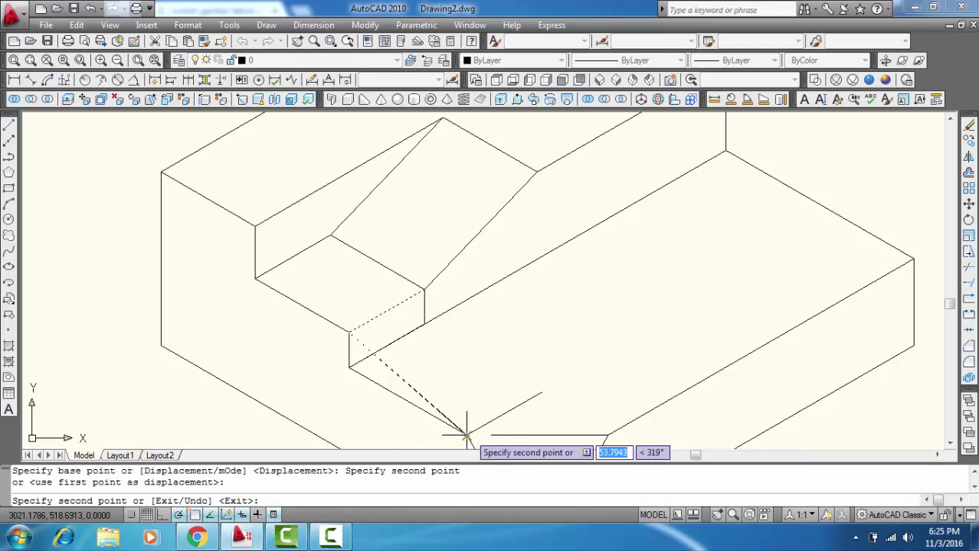
key(Return)
- Copy the diagonal line to the notch's far corner
key(Return)
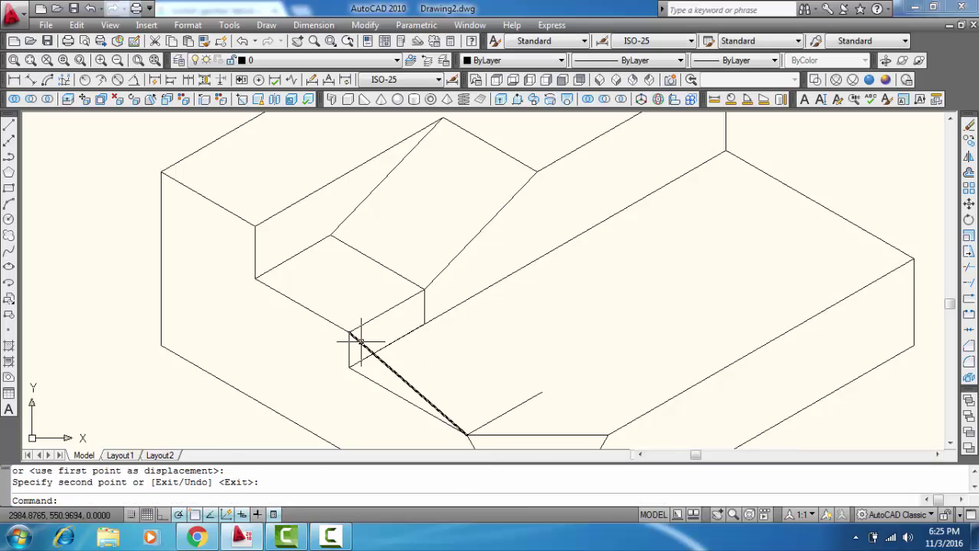
click(357, 340)
key(Return)
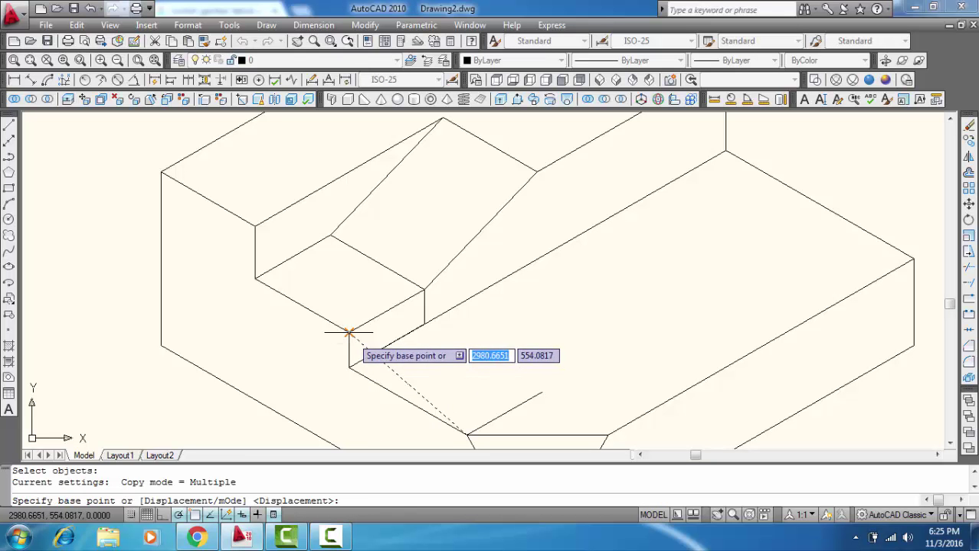
click(350, 332)
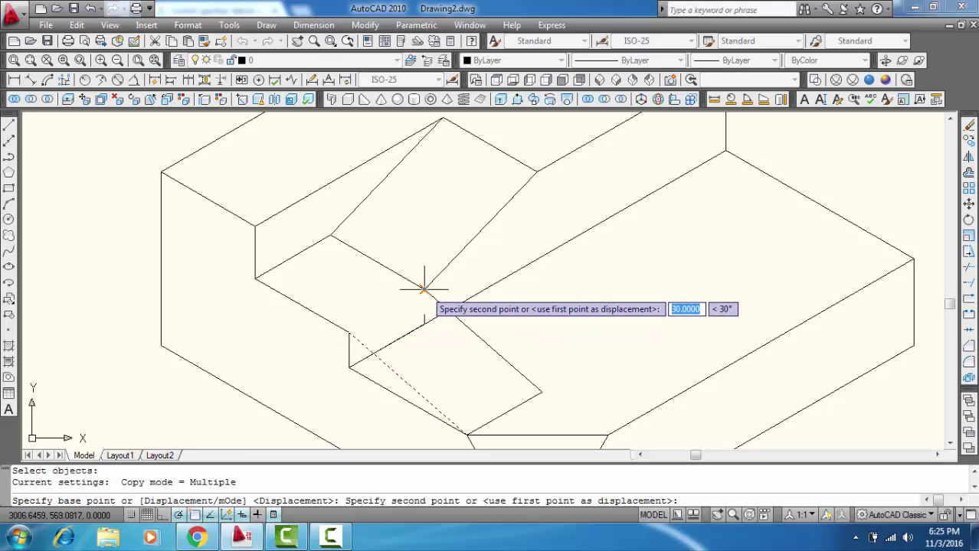
click(424, 288)
key(Return)
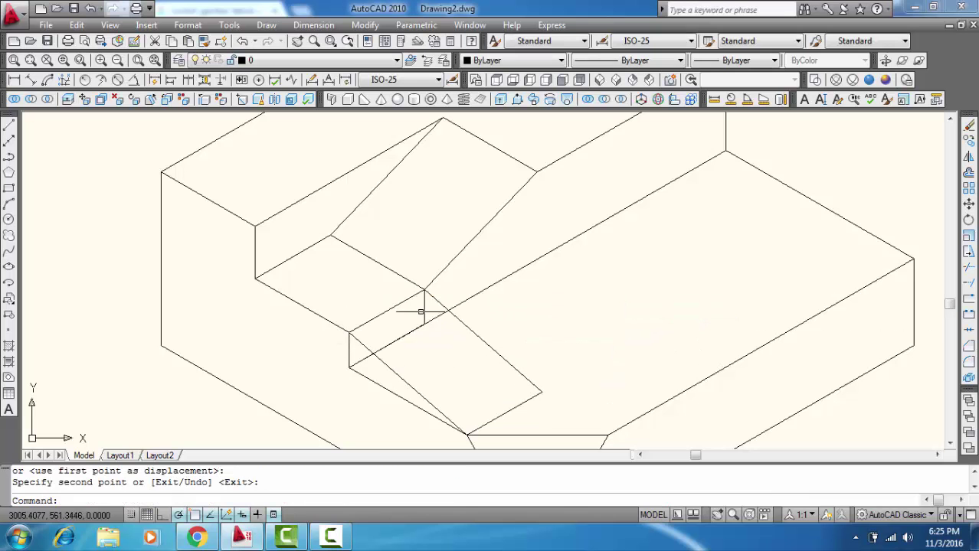
- Delete the four stray lines near the lowered step
click(424, 307)
click(389, 344)
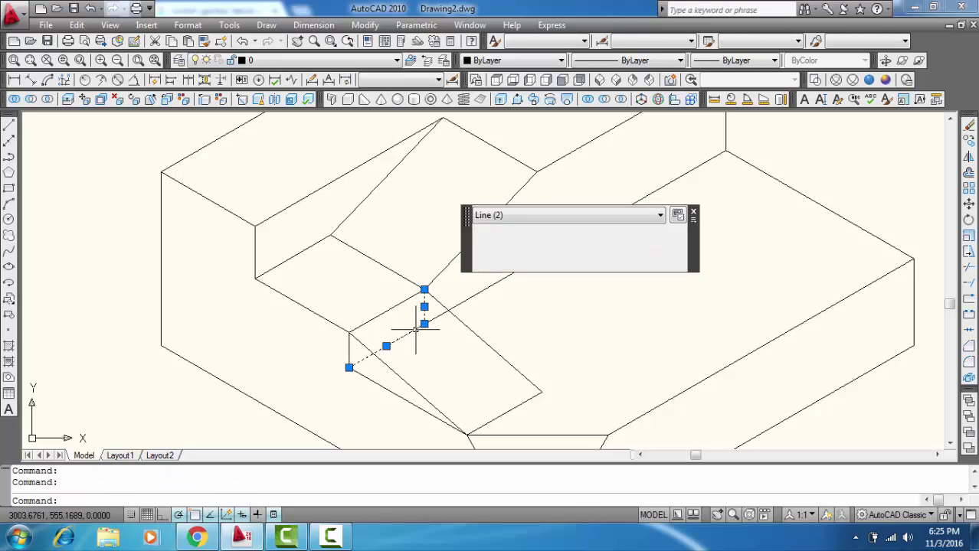
click(350, 350)
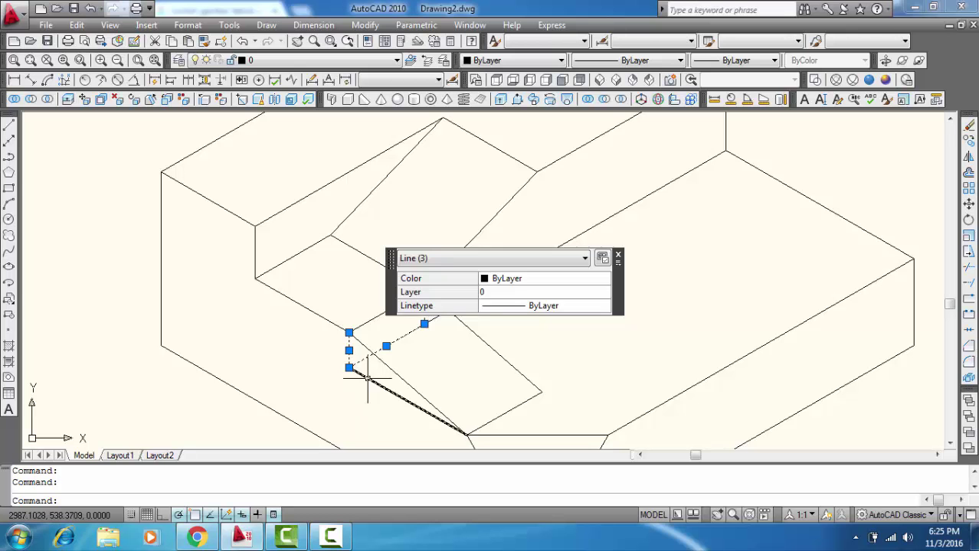
click(368, 379)
key(Delete)
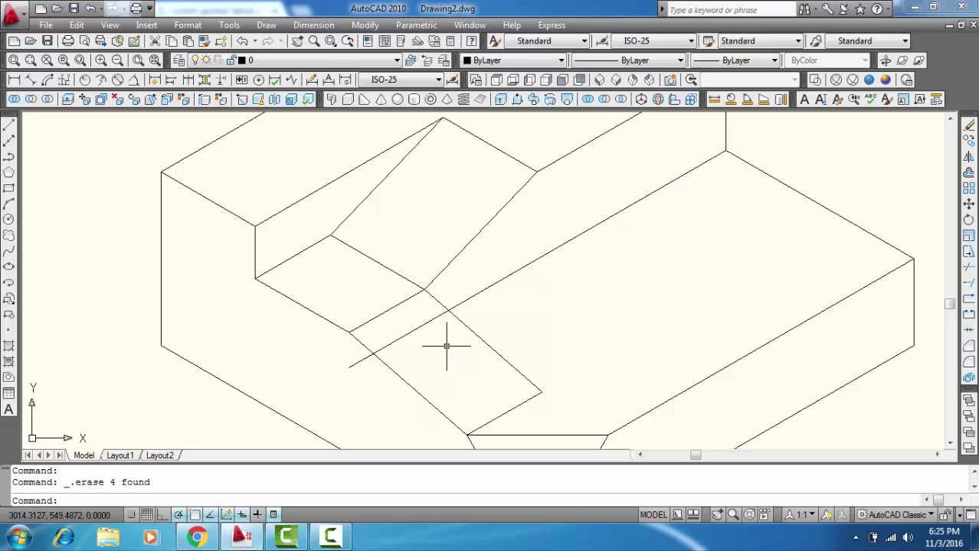
text(tr)
- Trim off the diagonal line's overhang
key(Return)
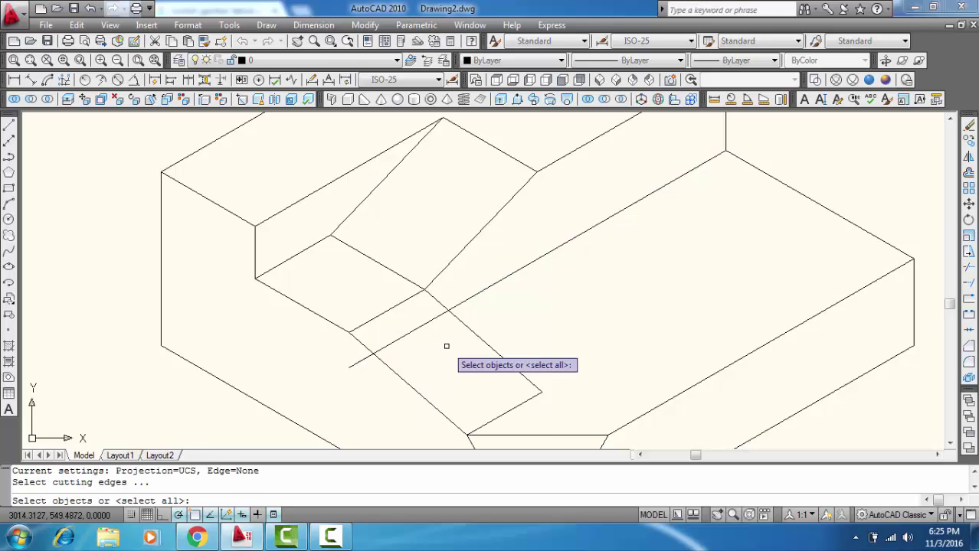
key(Return)
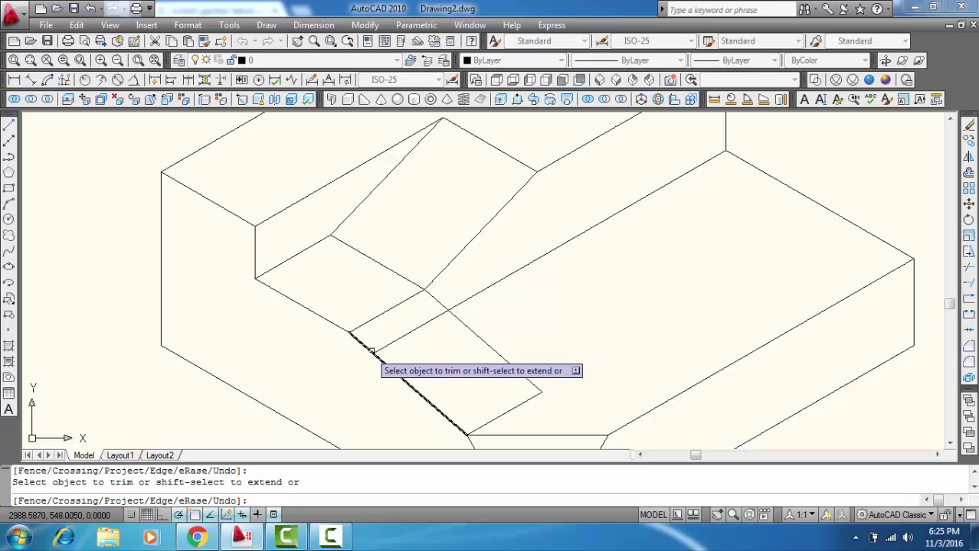
click(373, 353)
key(Return)
- Bring the whole block into view and choose the SOLID hatch pattern
scroll(415, 345, down, 1)
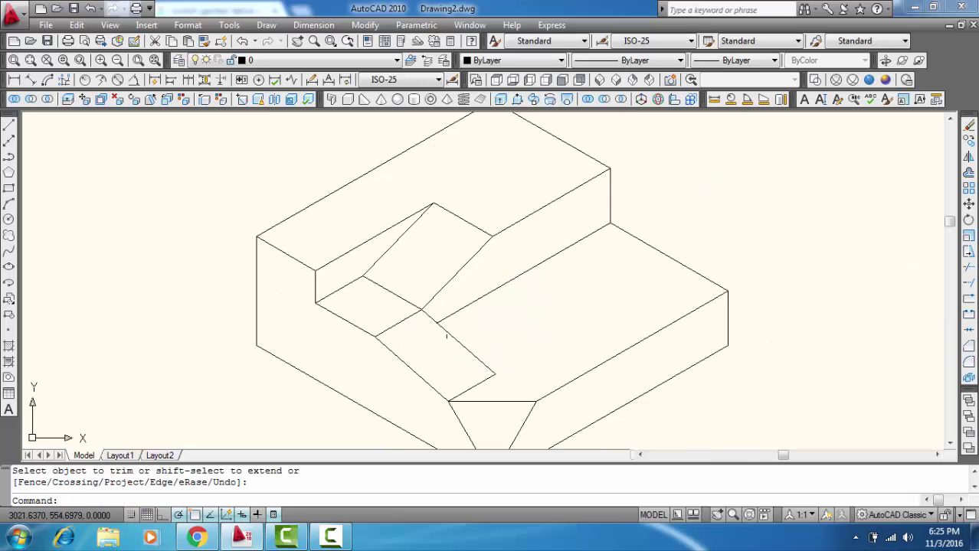
scroll(477, 327, down, 1)
scroll(422, 333, up, 1)
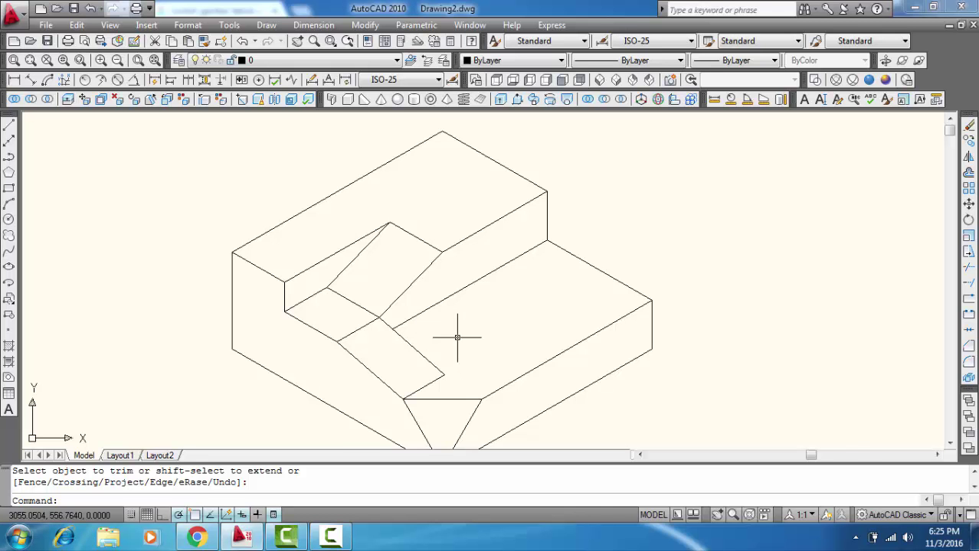
middle_drag(457, 337, 381, 291)
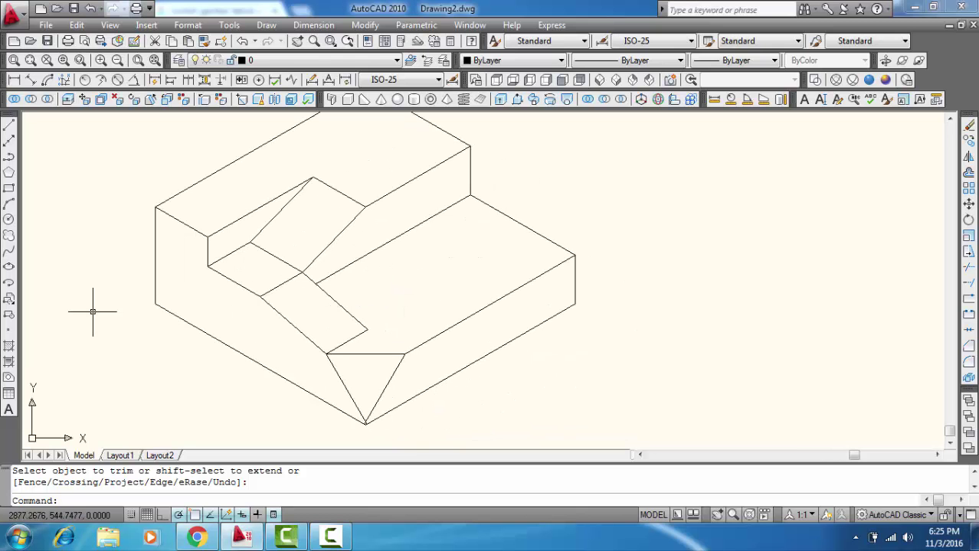
click(9, 347)
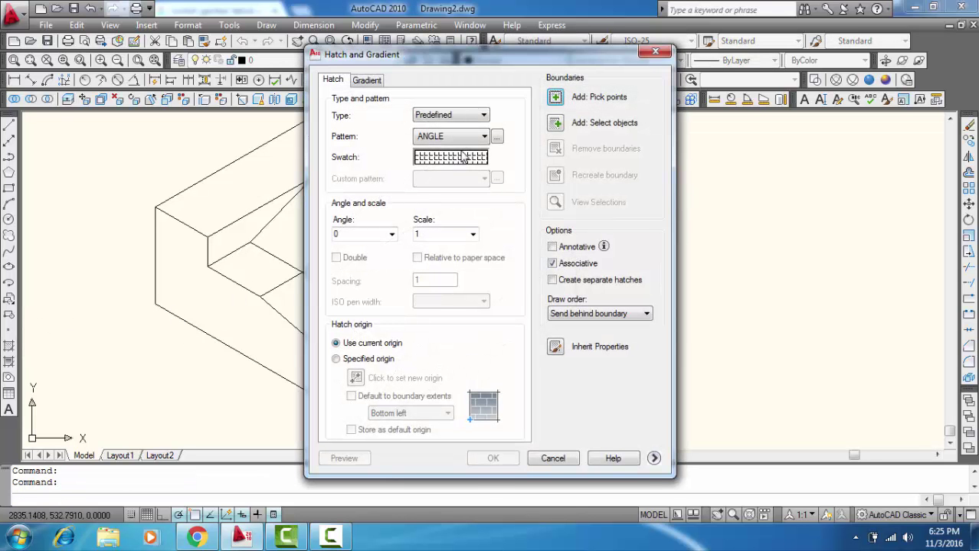
click(470, 137)
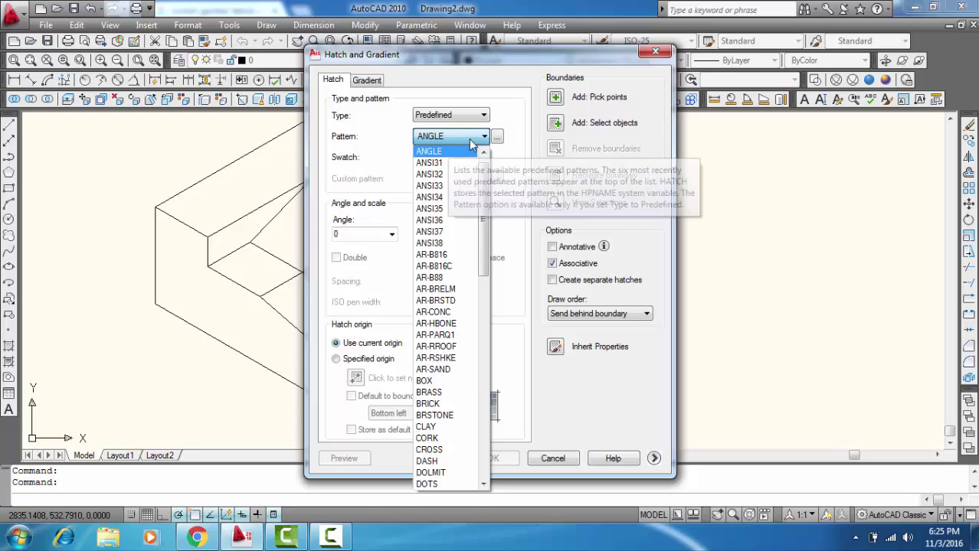
click(470, 139)
click(497, 137)
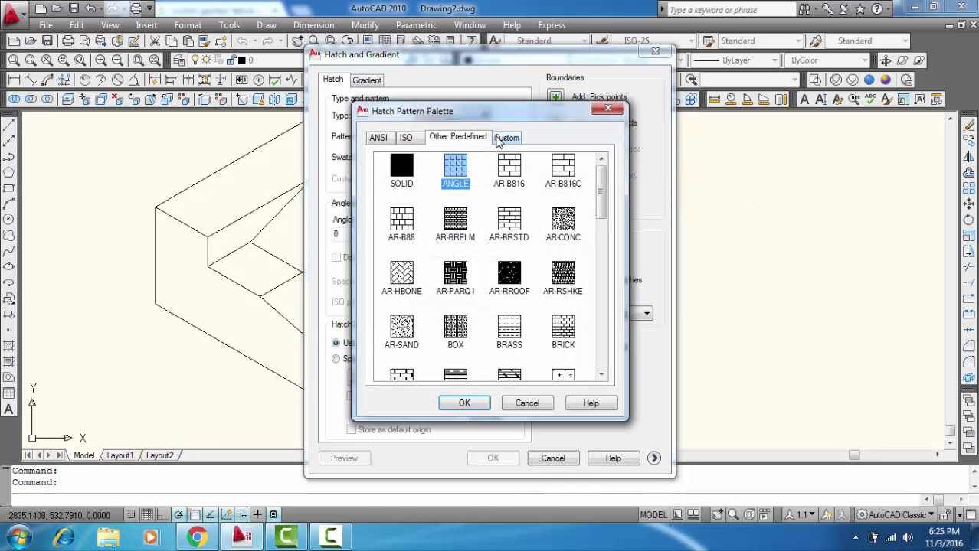
click(412, 167)
click(458, 408)
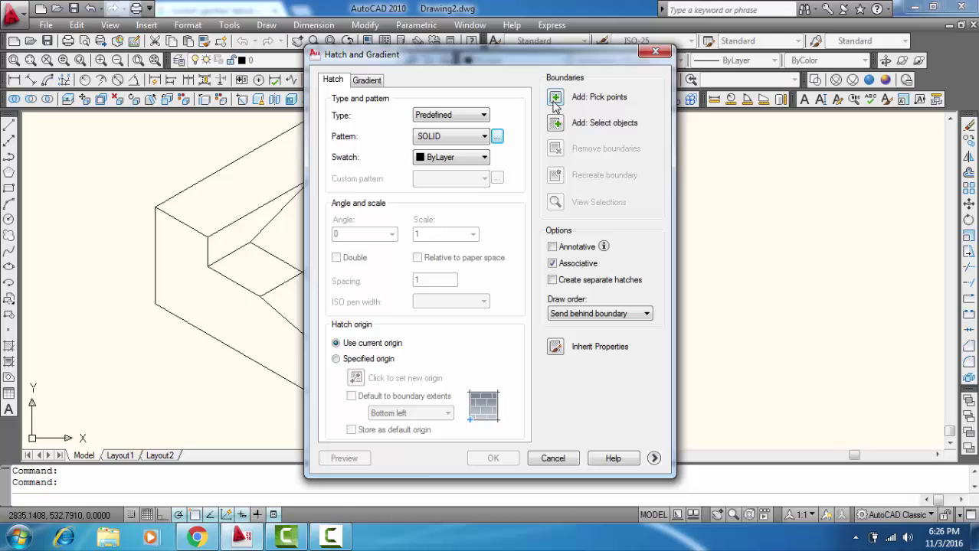
- Pick a point inside the front faces, preview the solid fill, and return to the dialog
click(554, 99)
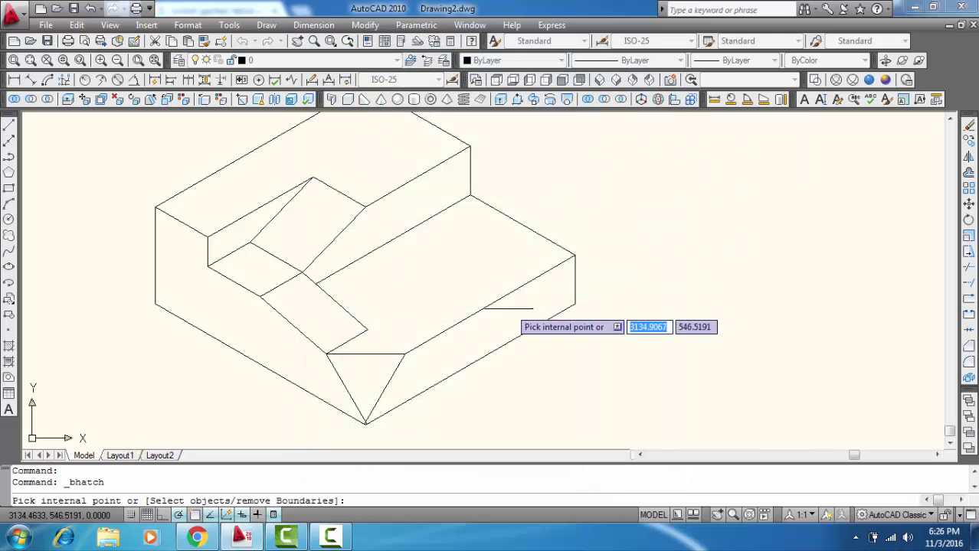
click(508, 308)
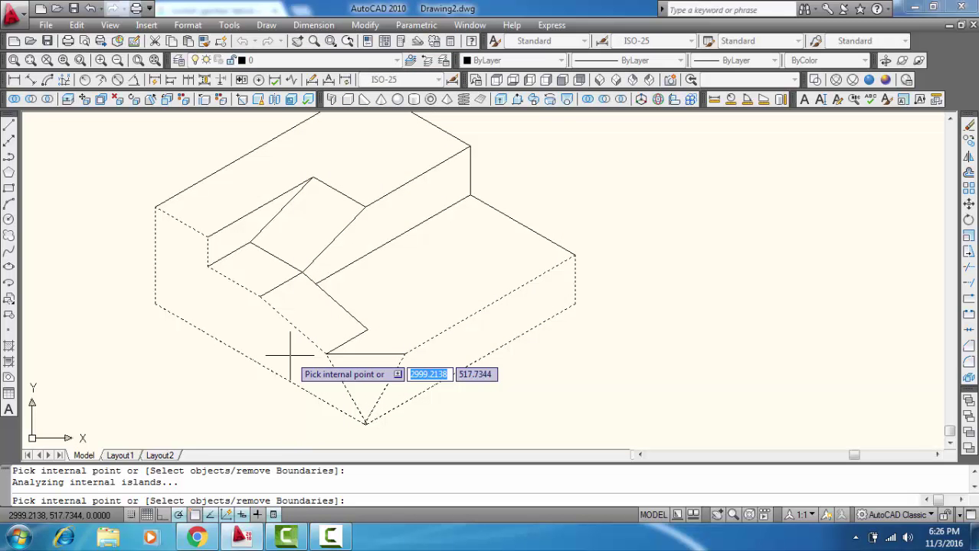
key(Return)
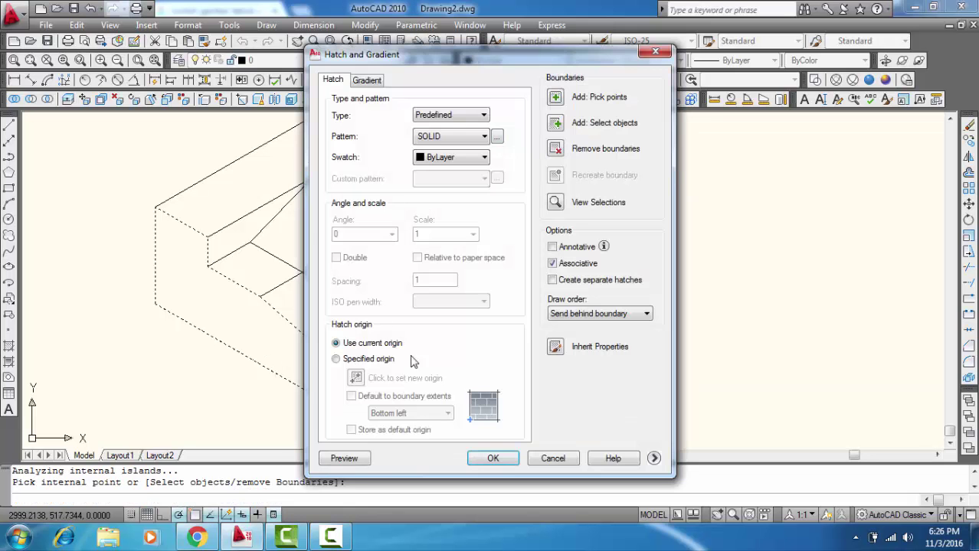
click(343, 458)
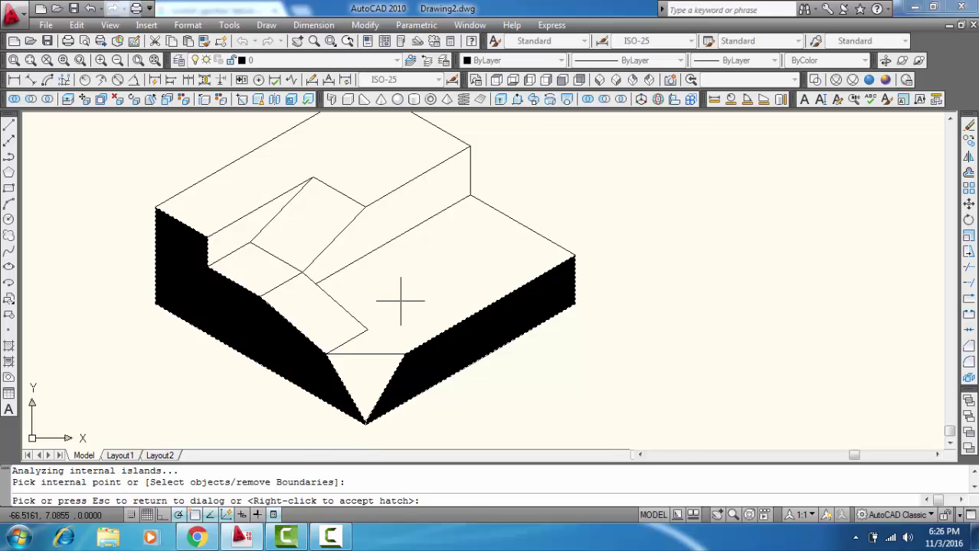
key(Escape)
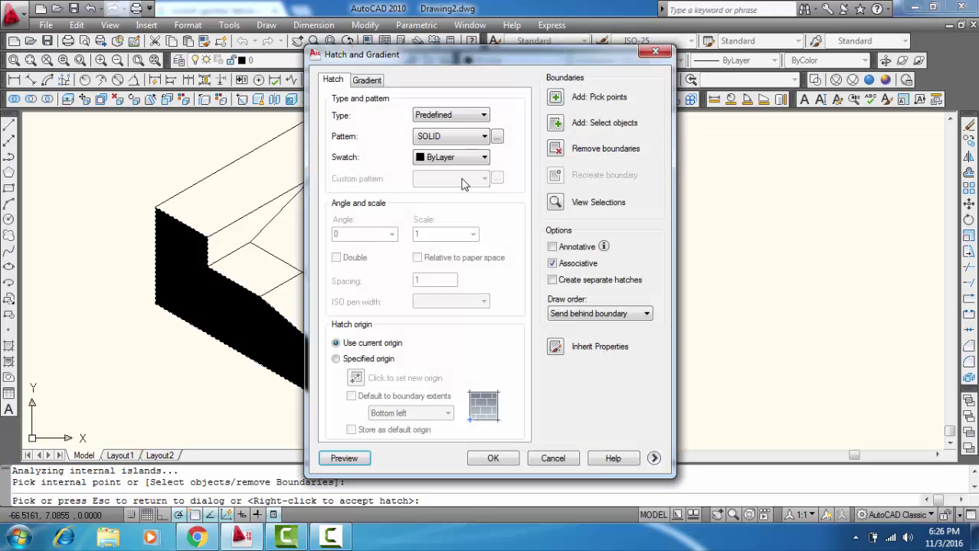
- Switch the hatch pattern to ANSI36 from the ANSI patterns
click(466, 157)
click(496, 137)
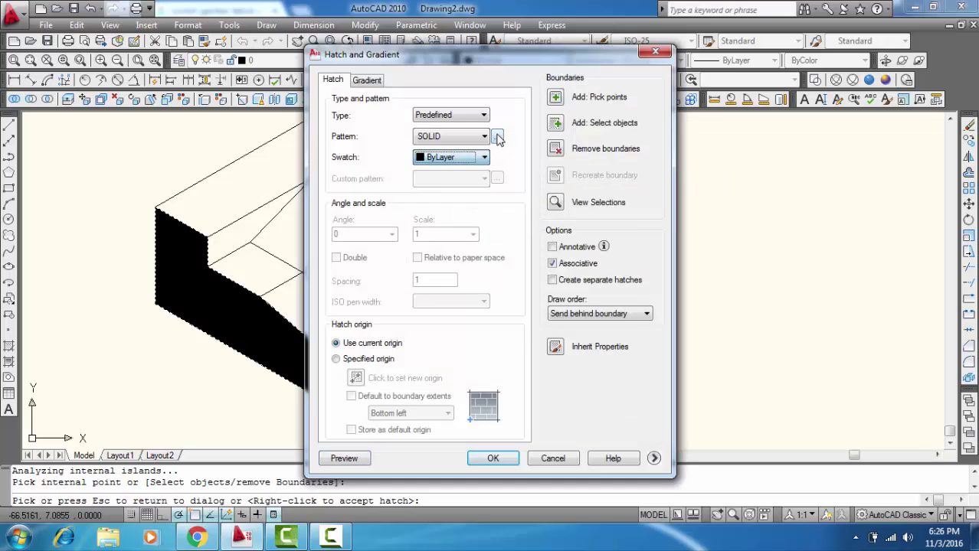
click(497, 136)
click(407, 138)
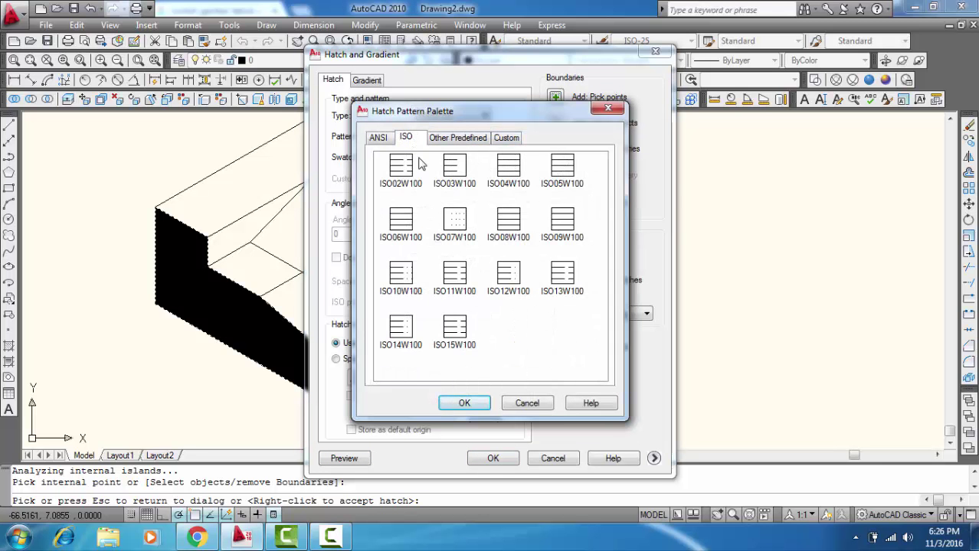
click(380, 138)
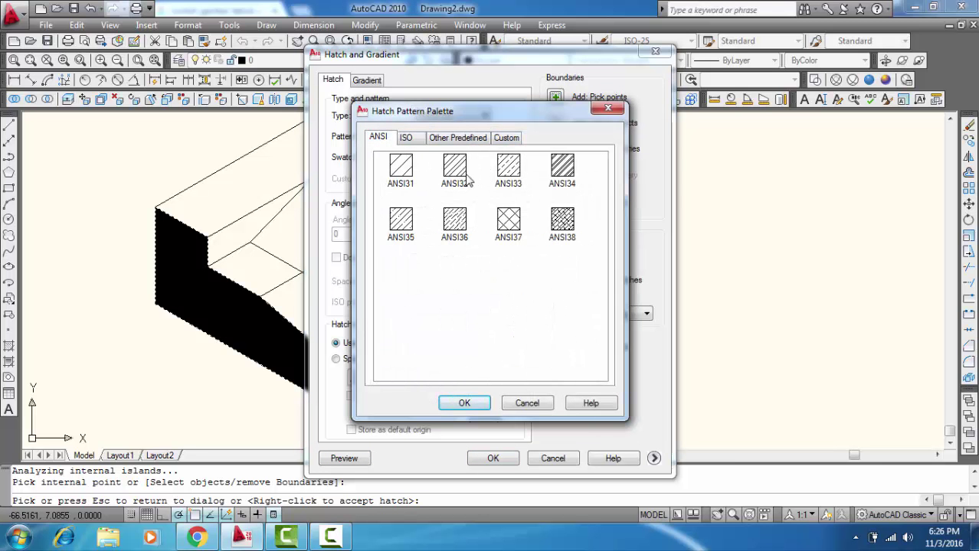
click(456, 221)
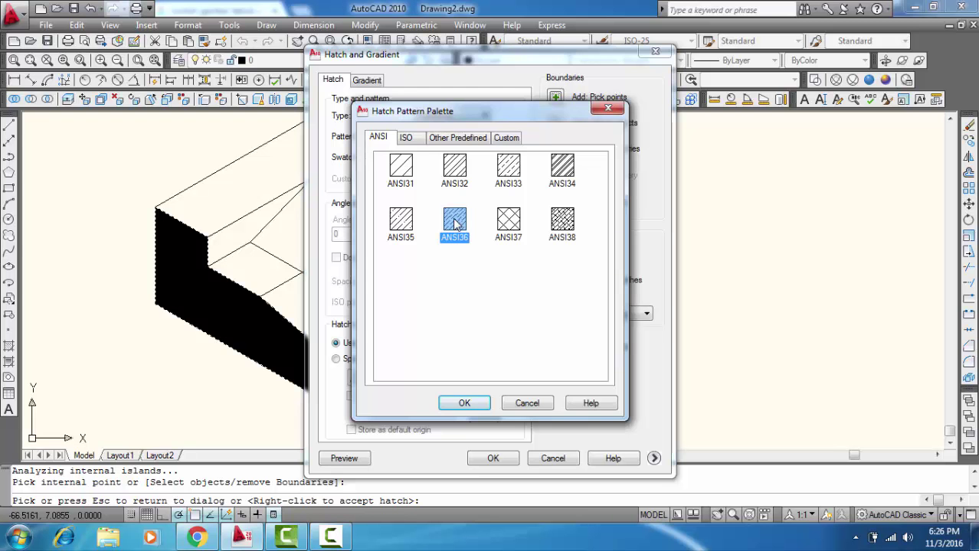
double_click(457, 221)
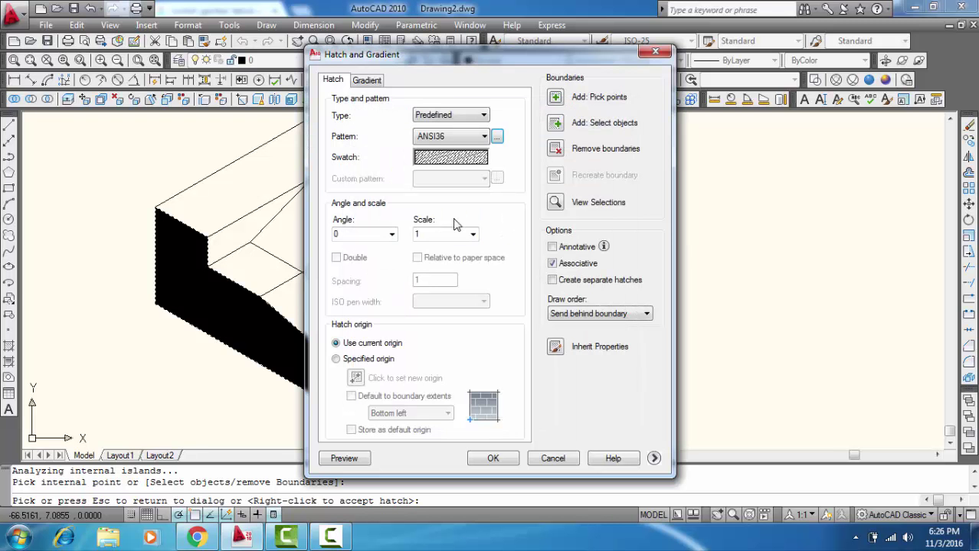
- Select the right side face outline as the boundary, preview, and accept the hatch
click(559, 151)
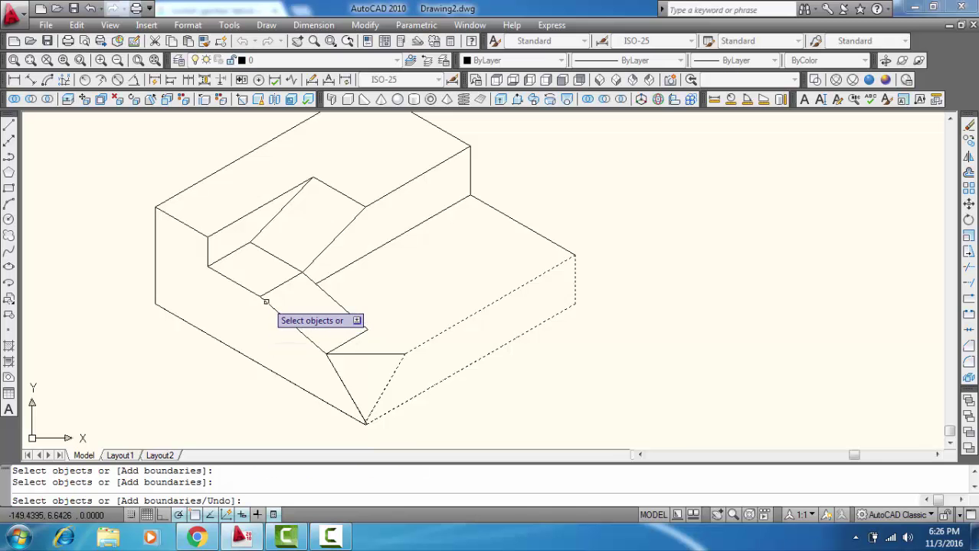
click(263, 307)
key(Return)
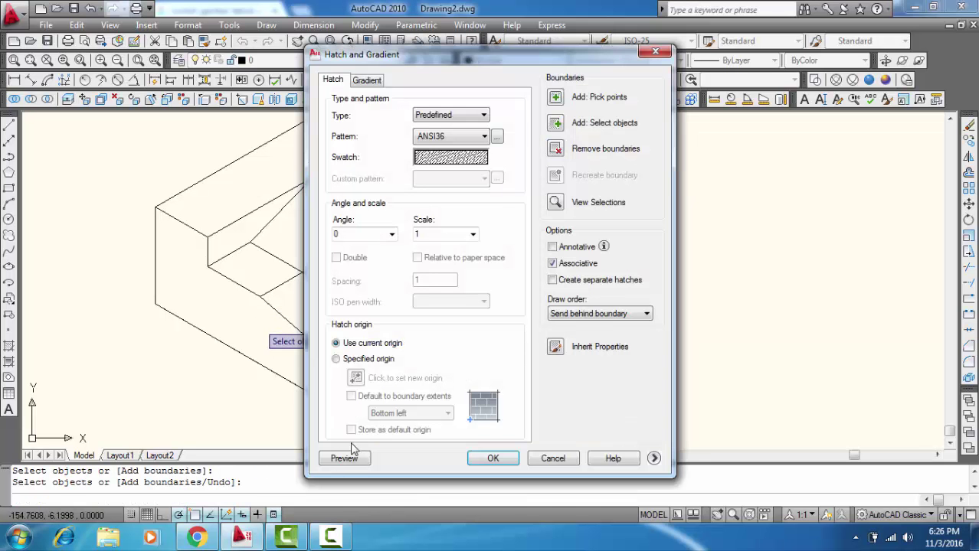
click(345, 458)
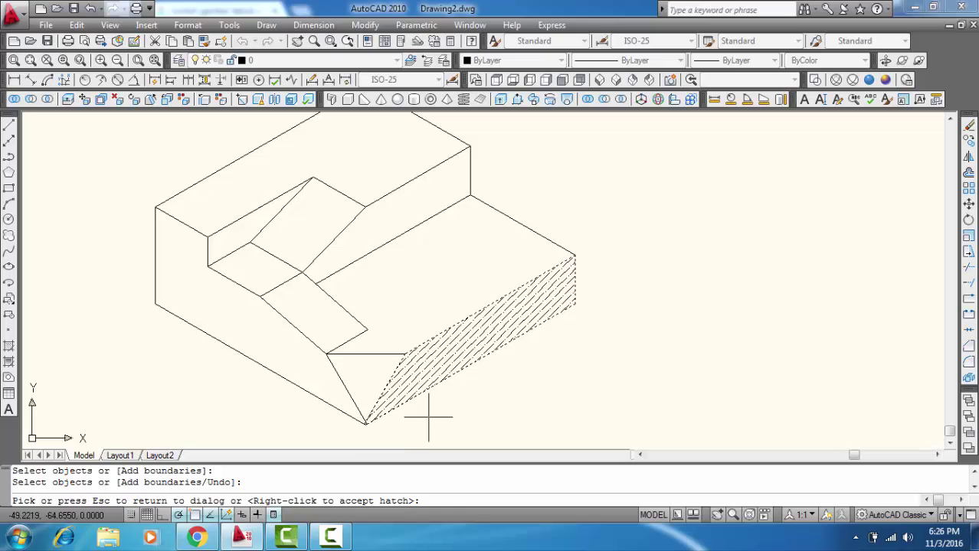
right_click(429, 417)
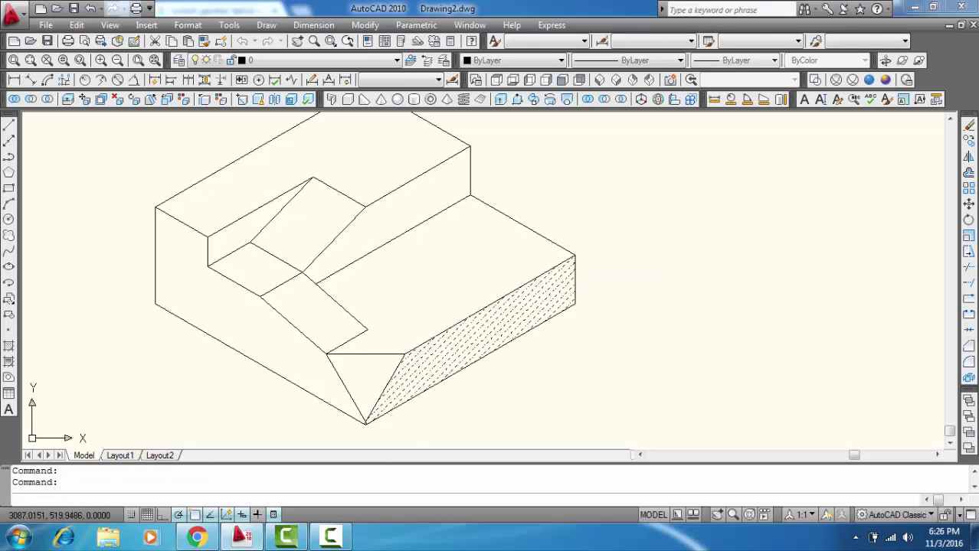
- Add the upper step's vertical face to the ANSI36 hatch and apply it
click(555, 100)
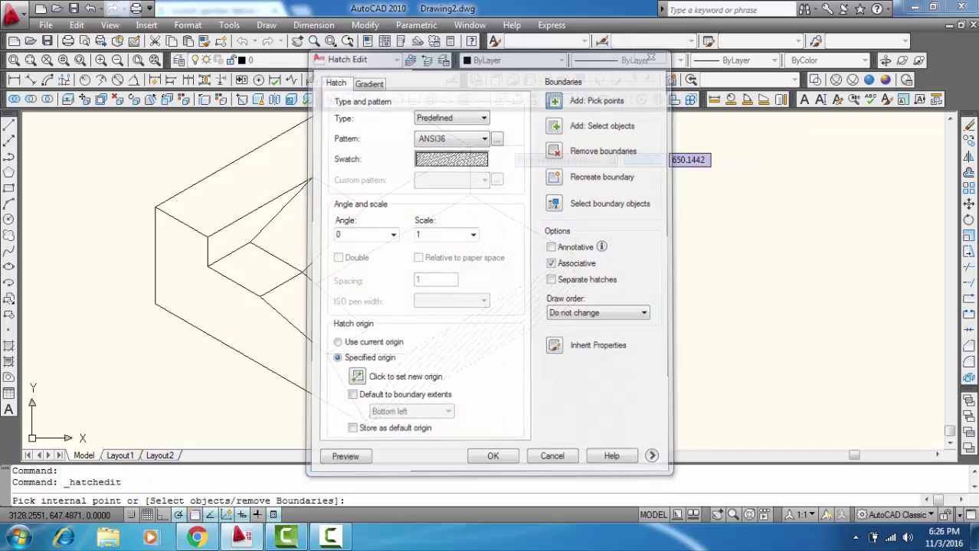
click(436, 193)
key(Return)
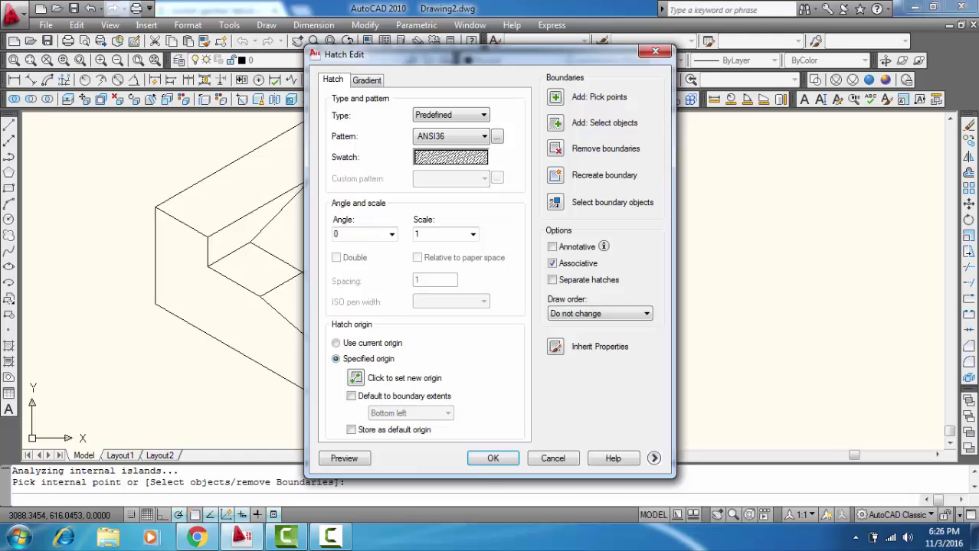
click(490, 459)
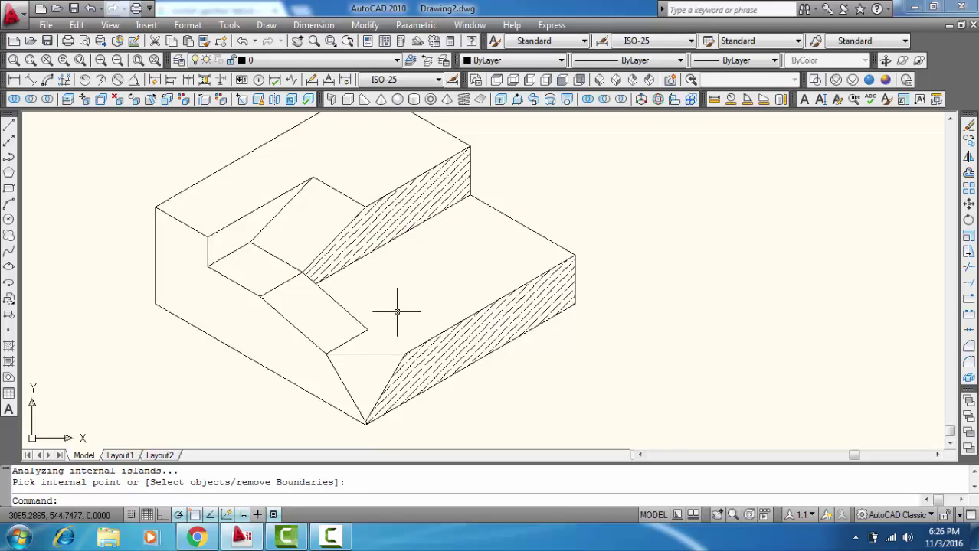
- Edit the ANSI36 hatch to also cover the notch's inner face
double_click(389, 230)
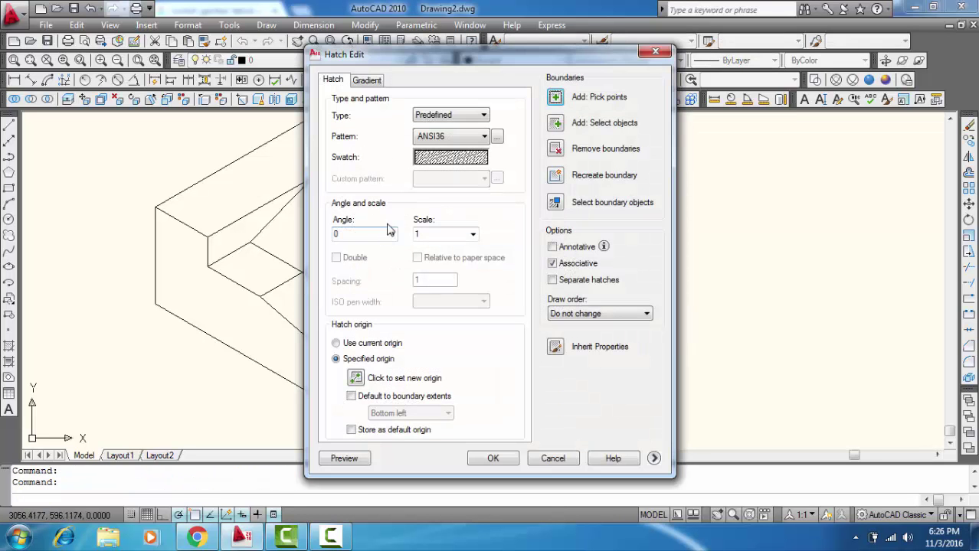
click(556, 98)
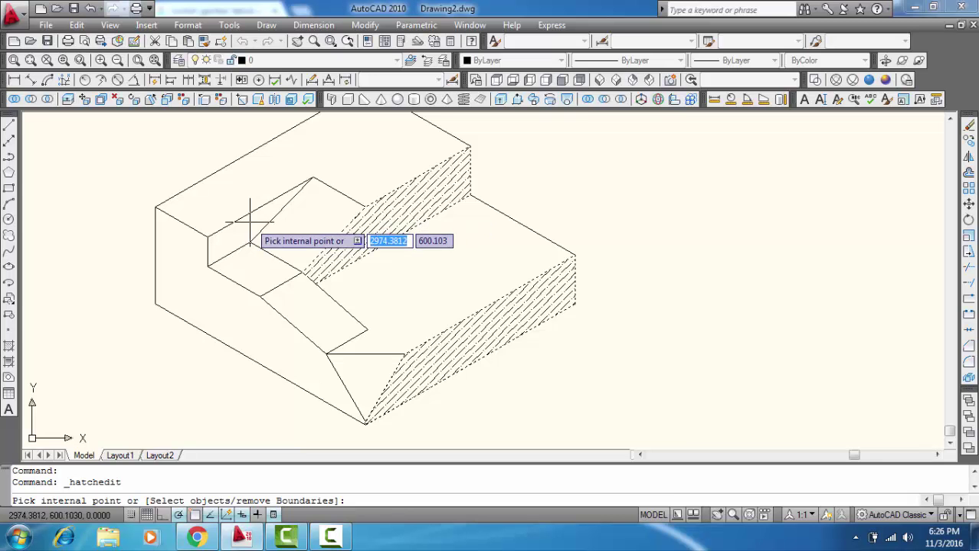
click(356, 236)
key(Return)
key(Return)
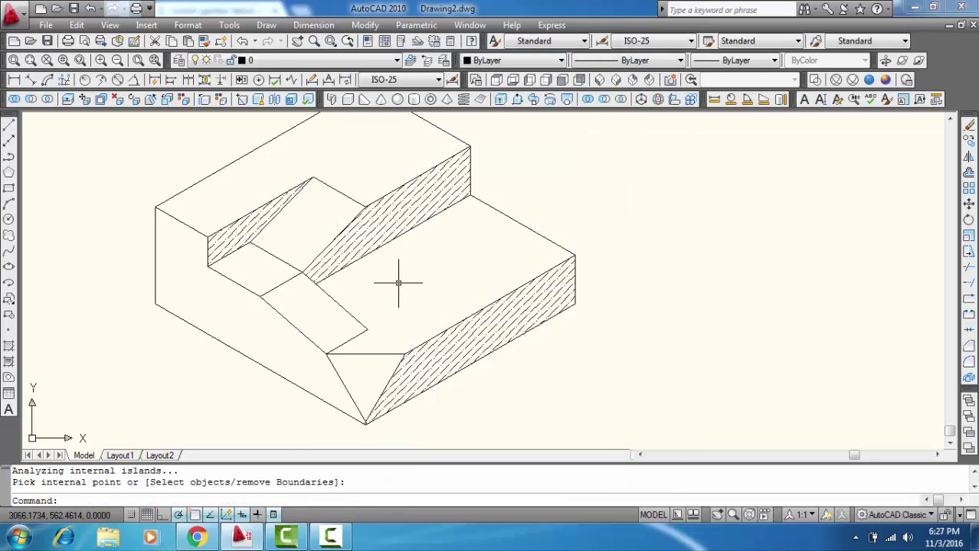
middle_drag(411, 306, 413, 332)
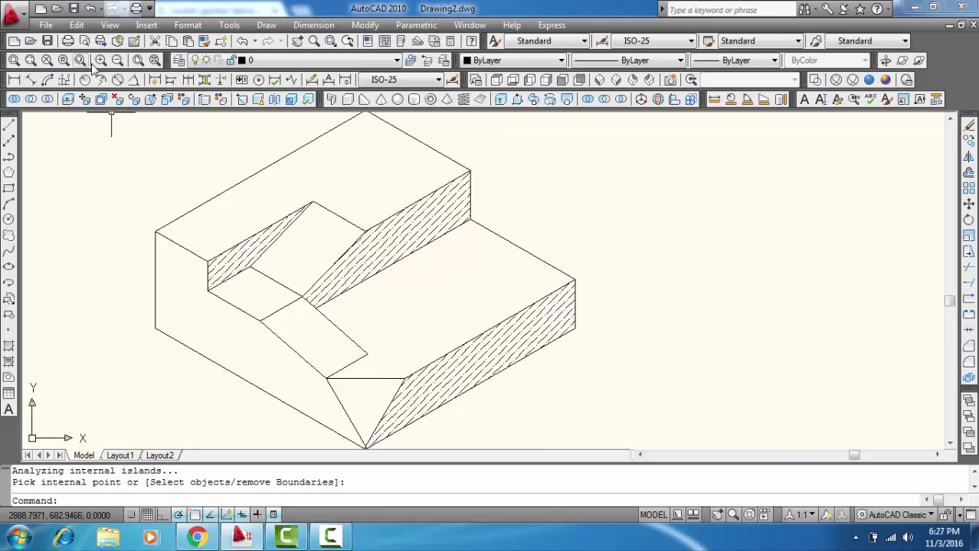
click(154, 60)
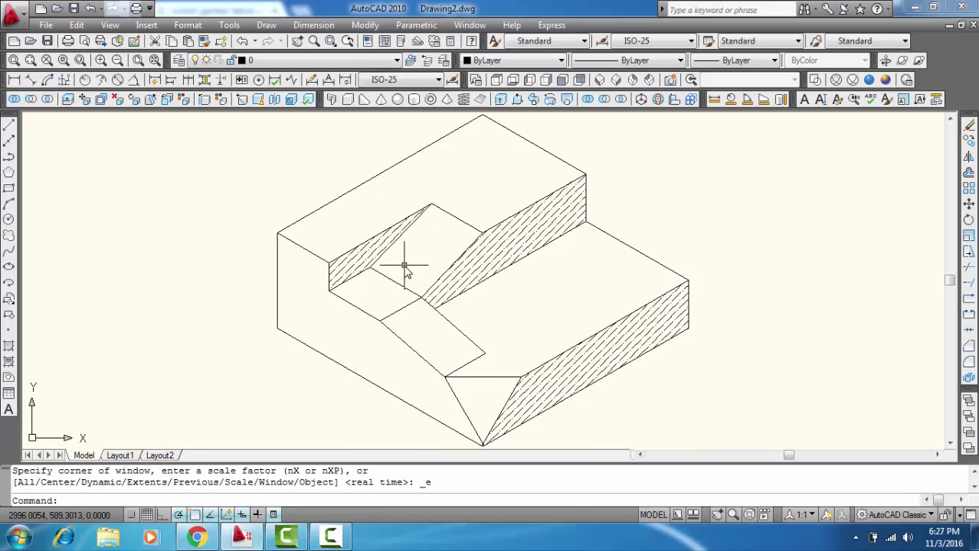